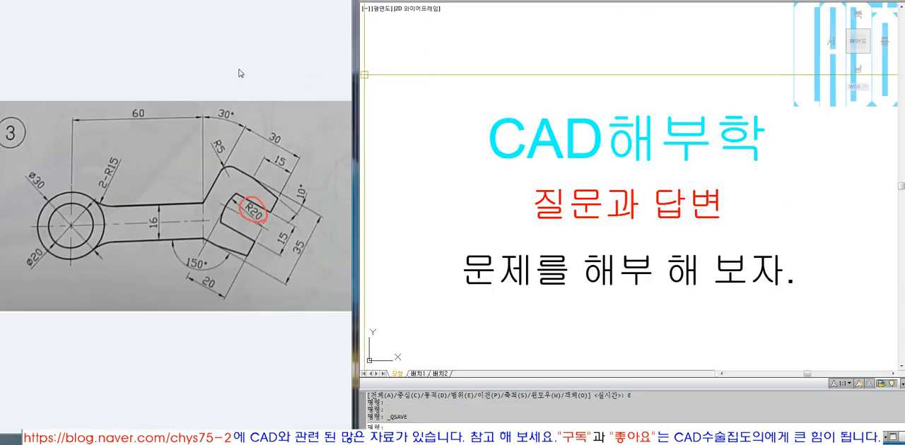
{"action": "left_click", "coordinate": [239, 68]}
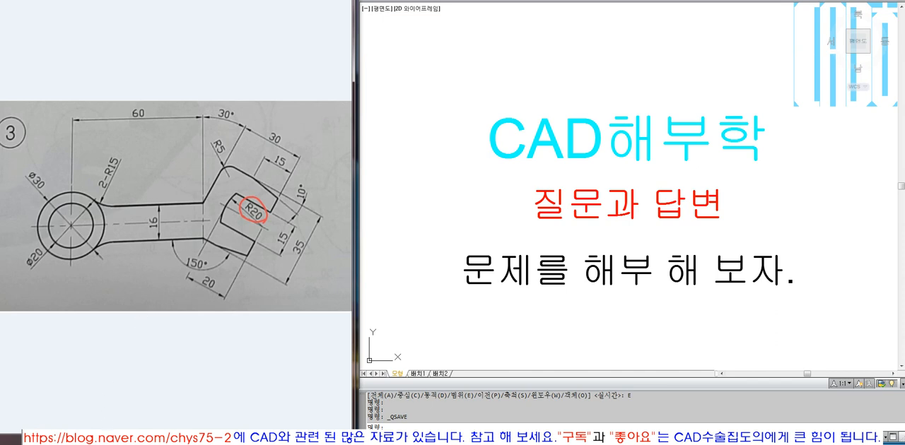
{"action": "left_click_drag", "start_coordinate": [104, 442], "coordinate": [105, 436]}
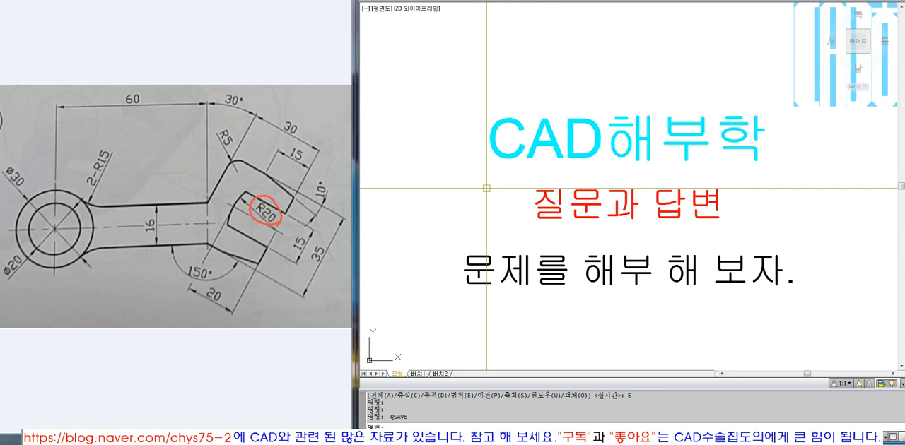
Draw a 297 by 210 rectangle starting from the lower-right corner of the existing title frame.
{"action": "scroll", "coordinate": [486, 188], "scroll_direction": "down", "scroll_amount": 5}
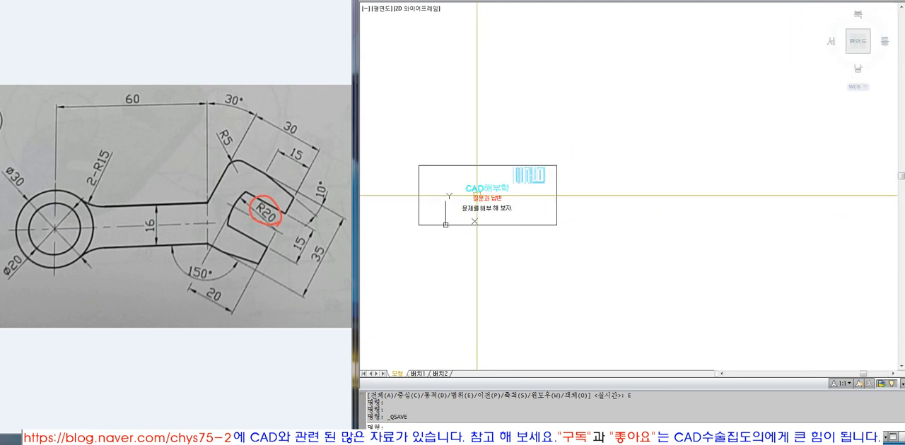
{"action": "scroll", "coordinate": [486, 188], "scroll_direction": "up", "scroll_amount": 2}
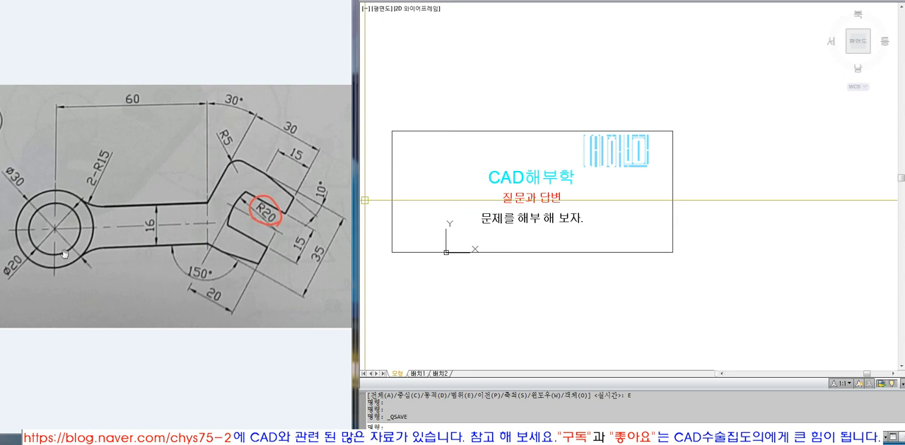
{"action": "type", "text": "Z"}
{"action": "key", "text": "space"}
{"action": "left_click", "coordinate": [642, 110]}
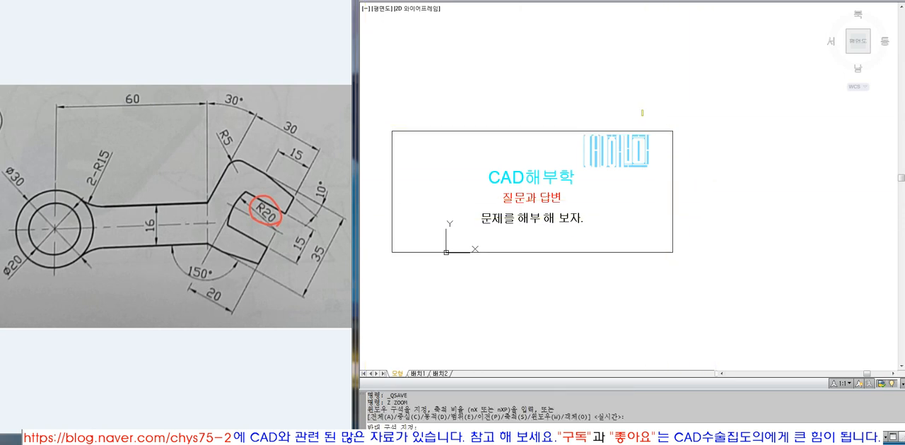
{"action": "left_click", "coordinate": [822, 273]}
{"action": "type", "text": "REC"}
{"action": "key", "text": "space"}
{"action": "left_click", "coordinate": [491, 321]}
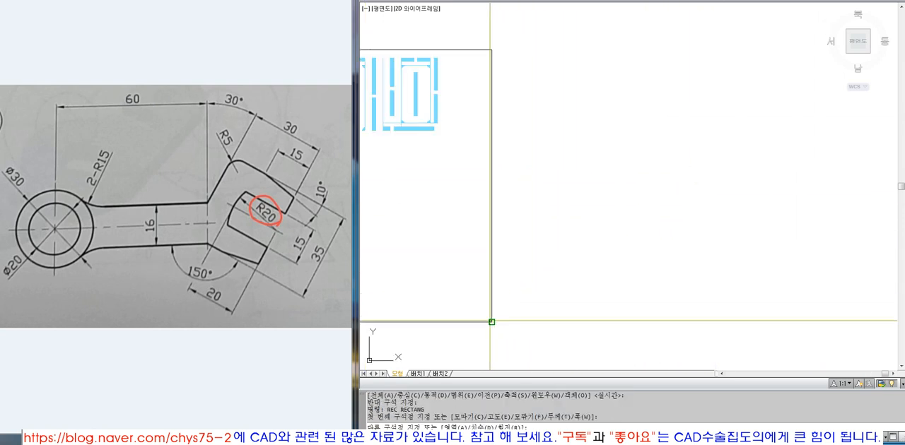
{"action": "type", "text": "@297,210"}
{"action": "key", "text": "space"}
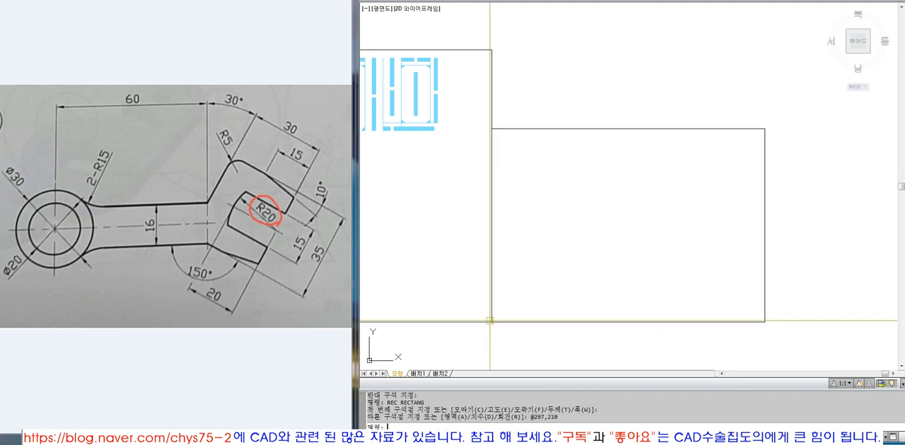
Draw a vertical line downward from the midpoint of the new rectangle's top edge.
{"action": "type", "text": "Z"}
{"action": "key", "text": "space"}
{"action": "type", "text": "O"}
{"action": "key", "text": "space"}
{"action": "left_click", "coordinate": [711, 128]}
{"action": "key", "text": "space"}
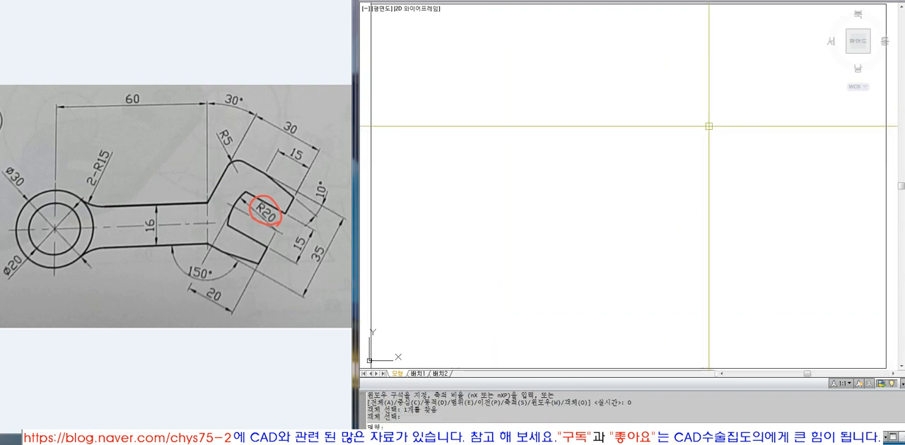
{"action": "type", "text": "L"}
{"action": "key", "text": "space"}
{"action": "left_click", "coordinate": [629, 5]}
{"action": "left_click", "coordinate": [707, 257]}
{"action": "key", "text": "space"}
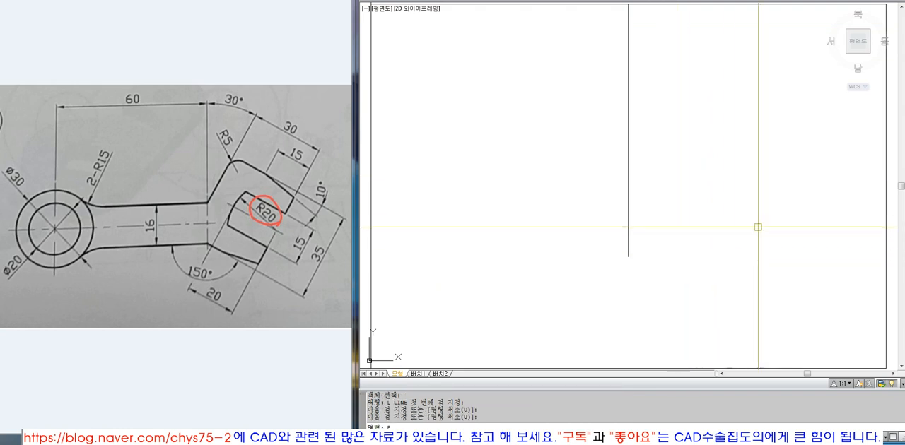
Extend the vertical line to the rectangle's bottom edge.
{"action": "type", "text": "EX"}
{"action": "key", "text": "space"}
{"action": "left_click", "coordinate": [884, 185]}
{"action": "key", "text": "space"}
{"action": "left_click", "coordinate": [740, 223]}
{"action": "left_click", "coordinate": [694, 226]}
{"action": "key", "text": "space"}
Draw a horizontal line leftward from the midpoint of the vertical line.
{"action": "type", "text": "L LINE 첫 번째 점 지정:"}
{"action": "key", "text": "space"}
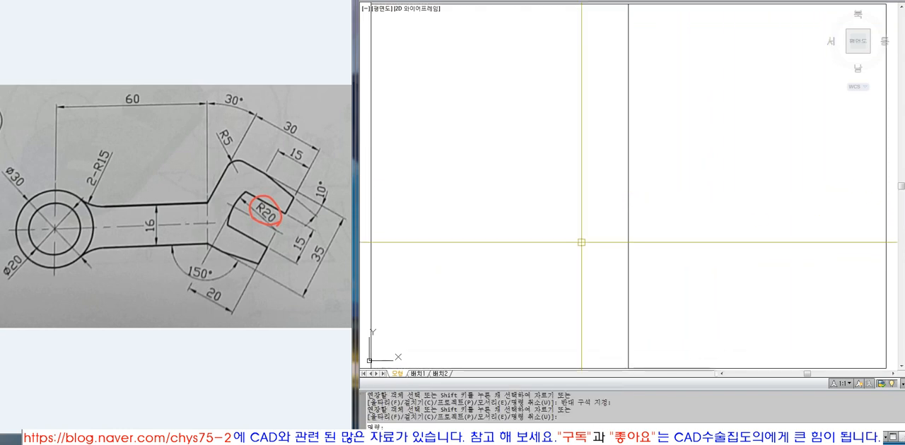
{"action": "left_click", "coordinate": [628, 205]}
{"action": "left_click", "coordinate": [469, 217]}
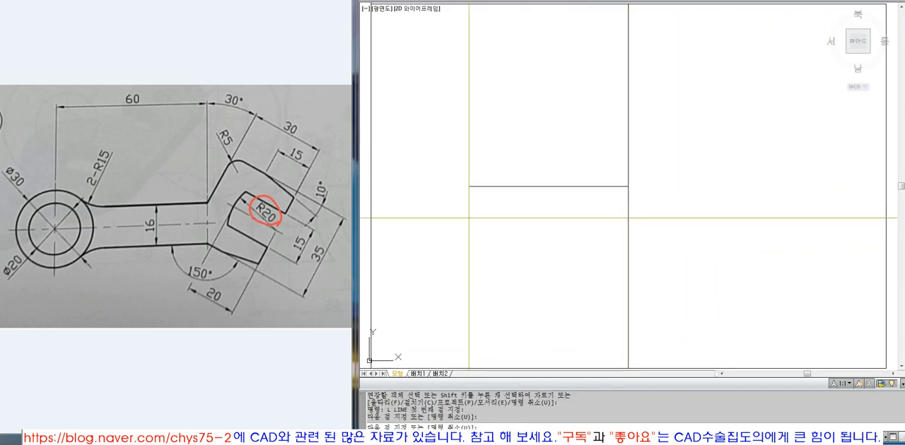
{"action": "key", "text": "space"}
Extend the horizontal line in both directions to the rectangle's left and right edges.
{"action": "type", "text": "EX"}
{"action": "left_click", "coordinate": [371, 167]}
{"action": "key", "text": "space"}
{"action": "left_click", "coordinate": [463, 170]}
{"action": "left_click", "coordinate": [519, 217]}
{"action": "left_click", "coordinate": [599, 217]}
{"action": "left_click", "coordinate": [574, 168]}
{"action": "key", "text": "space"}
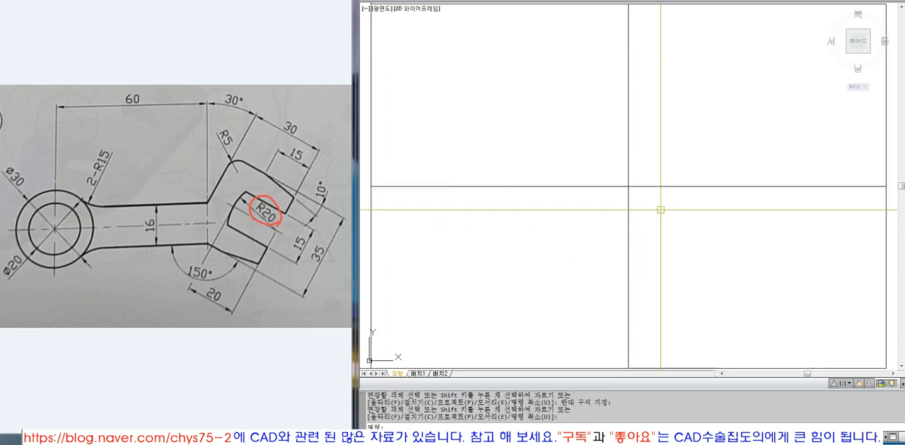
Change both crossing lines inside the rectangle to dash-dot centre lines.
{"action": "left_click", "coordinate": [692, 236]}
{"action": "left_click", "coordinate": [573, 128]}
{"action": "left_click", "coordinate": [599, 0]}
{"action": "left_click", "coordinate": [586, 11]}
{"action": "key", "text": "Escape"}
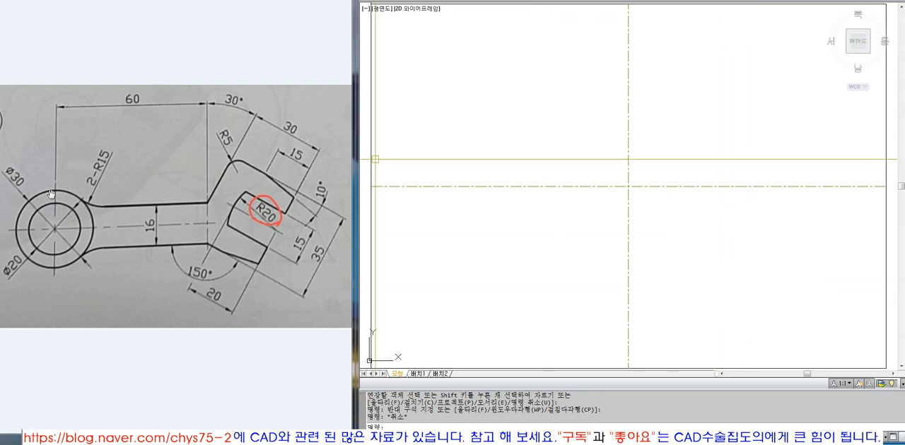
{"action": "left_click", "coordinate": [56, 213]}
{"action": "left_click", "coordinate": [69, 231]}
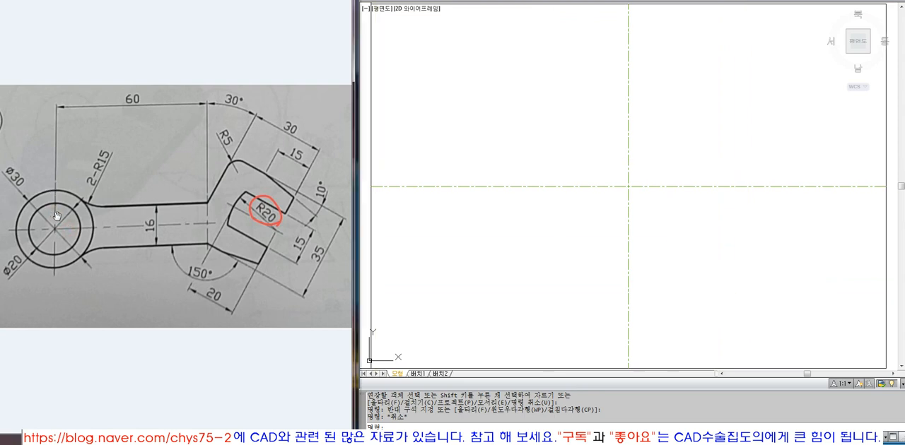
{"action": "left_click_drag", "start_coordinate": [55, 214], "coordinate": [56, 213]}
{"action": "left_click", "coordinate": [67, 232]}
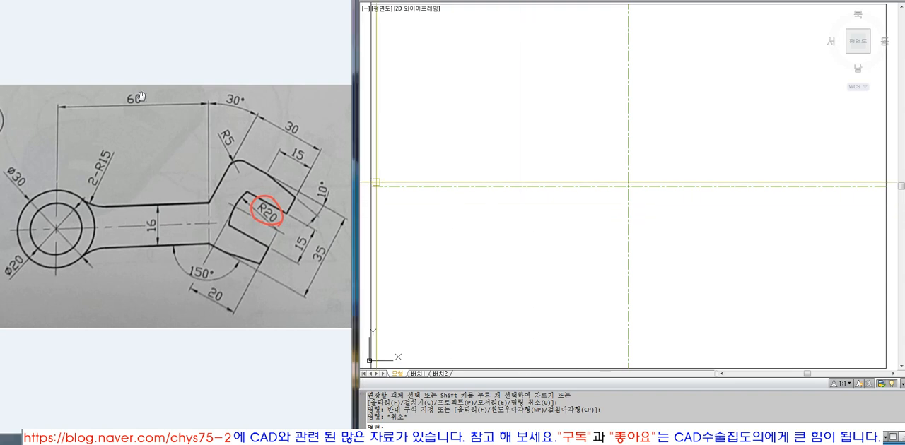
{"action": "key", "text": "Escape"}
{"action": "key", "text": "Escape"}
{"action": "left_click", "coordinate": [539, 265]}
{"action": "key", "text": "Escape"}
Offset the vertical centre line 60 to the left.
{"action": "type", "text": "O"}
{"action": "key", "text": "space"}
{"action": "type", "text": "60"}
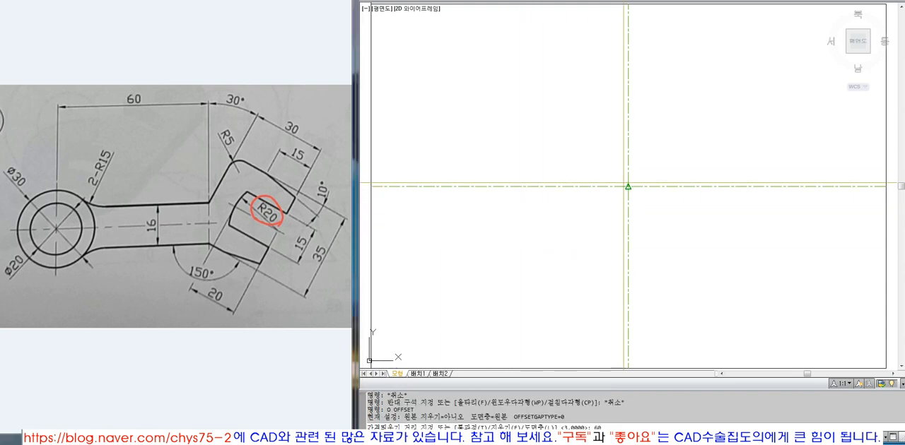
{"action": "key", "text": "space"}
{"action": "left_click", "coordinate": [628, 163]}
{"action": "left_click", "coordinate": [559, 153]}
{"action": "key", "text": "space"}
{"action": "type", "text": "M"}
{"action": "key", "text": "space"}
{"action": "left_click", "coordinate": [664, 244]}
{"action": "left_click", "coordinate": [593, 233]}
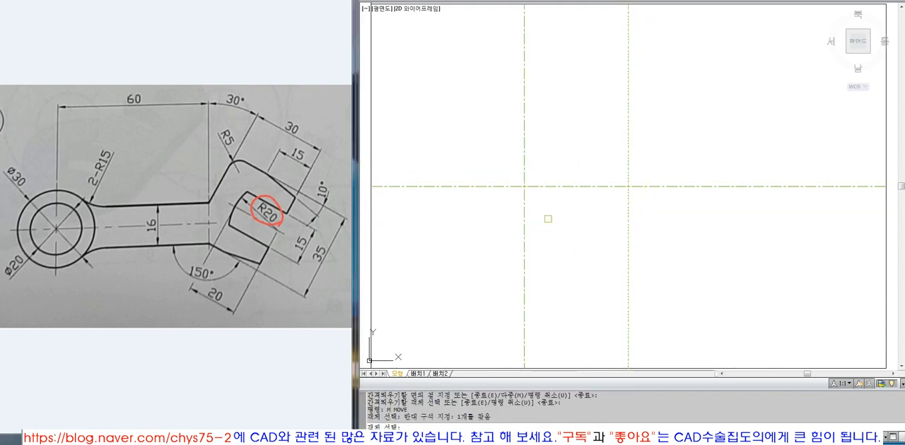
{"action": "key", "text": "Escape"}
{"action": "key", "text": "Escape"}
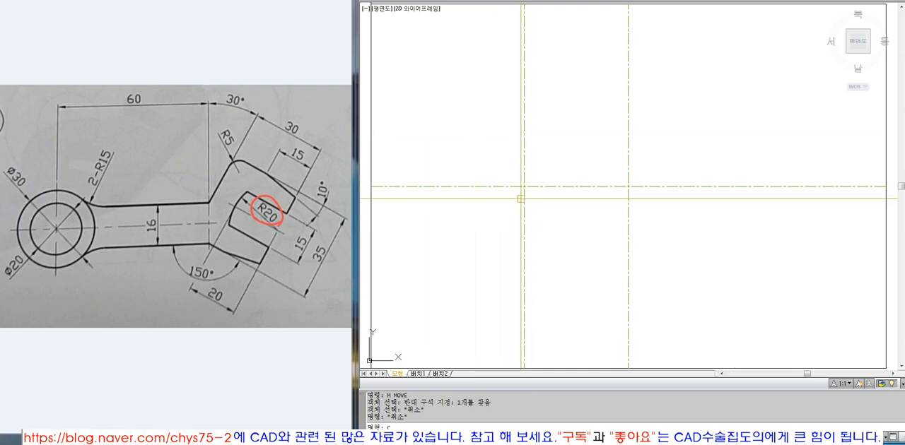
Draw a circle of diameter 30 at the intersection of the left vertical and horizontal centre lines.
{"action": "key", "text": "Return"}
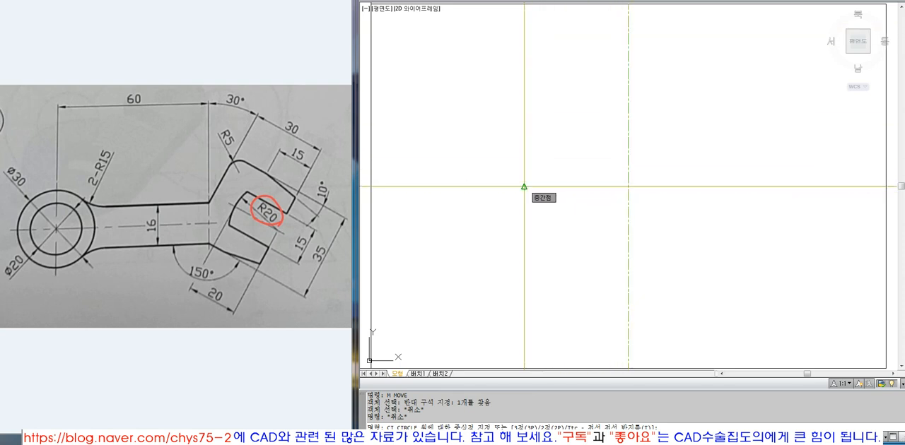
{"action": "type", "text": "T"}
{"action": "key", "text": "Return"}
{"action": "left_click", "coordinate": [523, 186]}
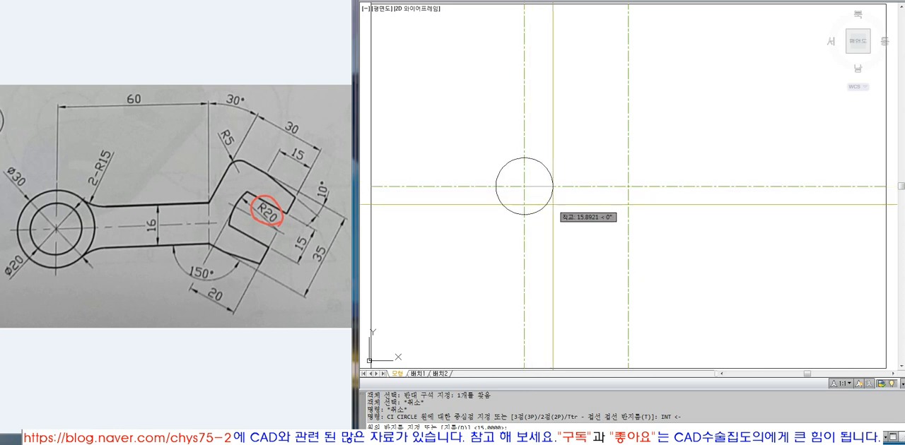
{"action": "type", "text": "D"}
{"action": "key", "text": "Return"}
{"action": "type", "text": "3"}
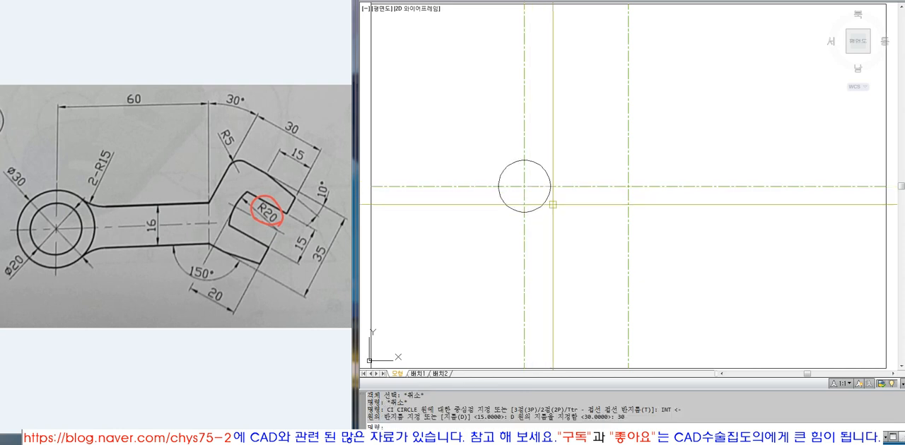
{"action": "key", "text": "space"}
{"action": "type", "text": "CEN"}
{"action": "key", "text": "space"}
{"action": "left_click", "coordinate": [547, 200]}
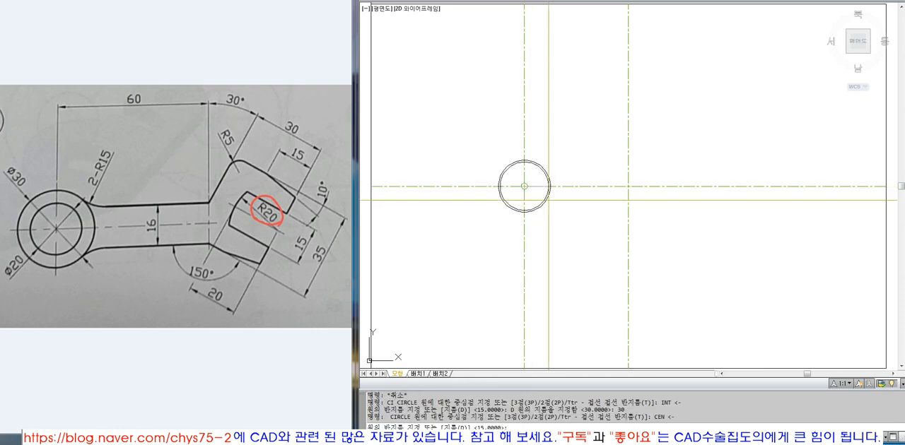
{"action": "key", "text": "Escape"}
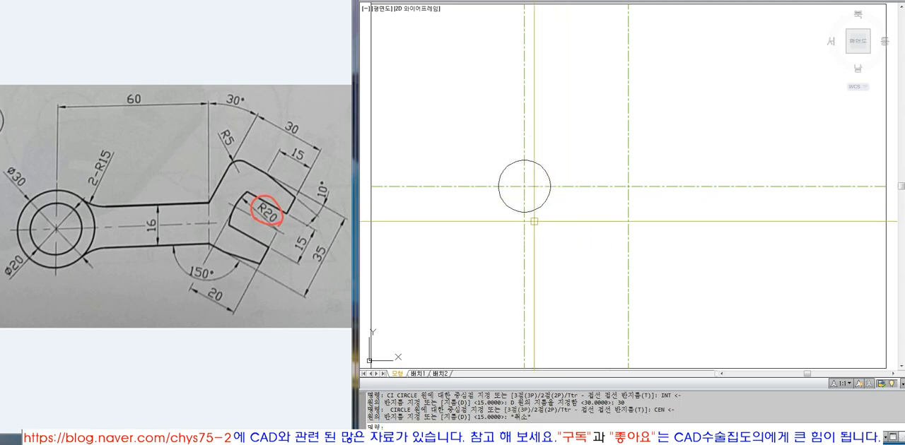
{"action": "left_click", "coordinate": [549, 196]}
{"action": "key", "text": "Escape"}
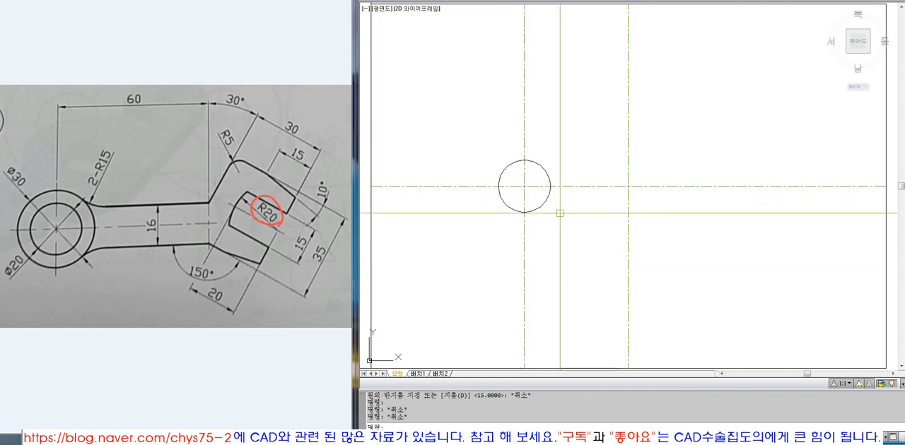
{"action": "type", "text": "c"}
{"action": "key", "text": "space"}
{"action": "type", "text": "ce"}
{"action": "key", "text": "Escape"}
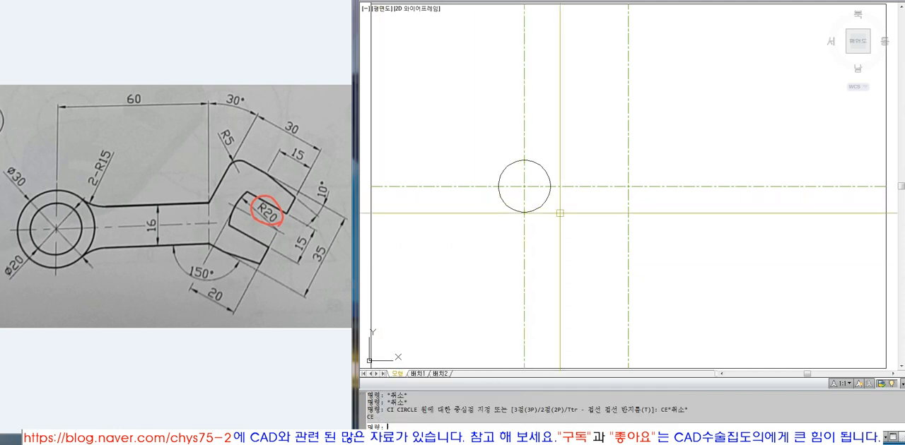
{"action": "key", "text": "Escape"}
Draw a concentric circle of diameter 20 at the centre of the 30 diameter circle.
{"action": "type", "text": "CI"}
{"action": "key", "text": "space"}
{"action": "type", "text": "CEN <-"}
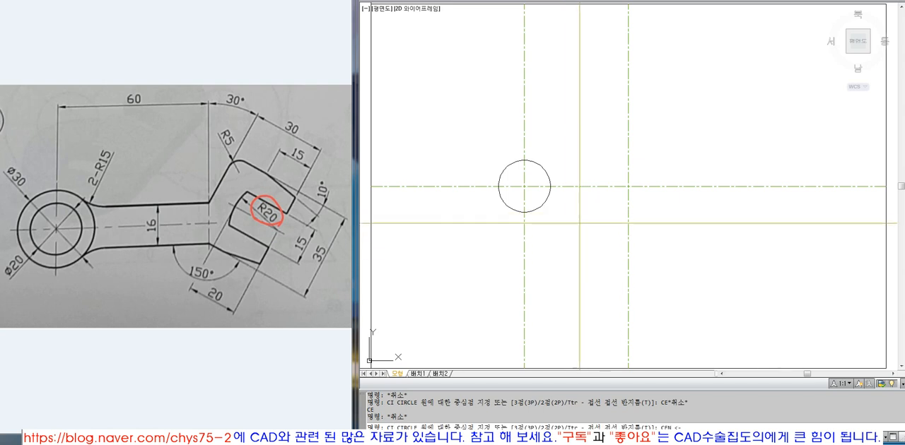
{"action": "key", "text": "space"}
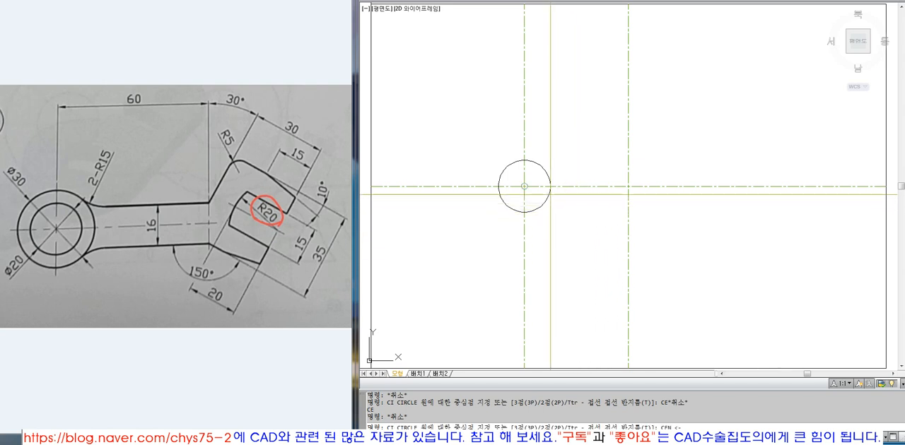
{"action": "left_click", "coordinate": [524, 186]}
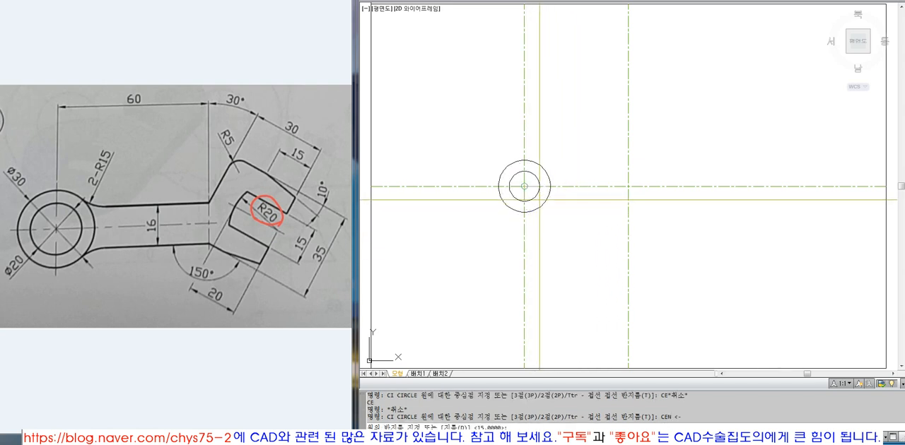
{"action": "type", "text": "D"}
{"action": "key", "text": "space"}
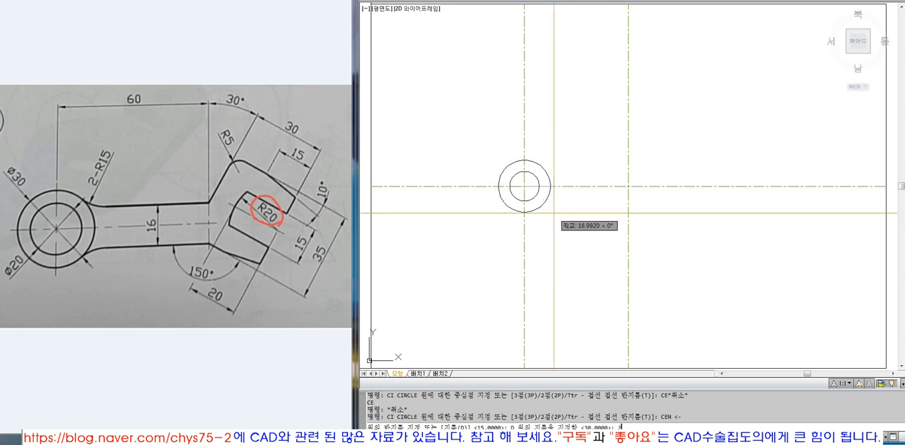
{"action": "type", "text": "20"}
{"action": "key", "text": "space"}
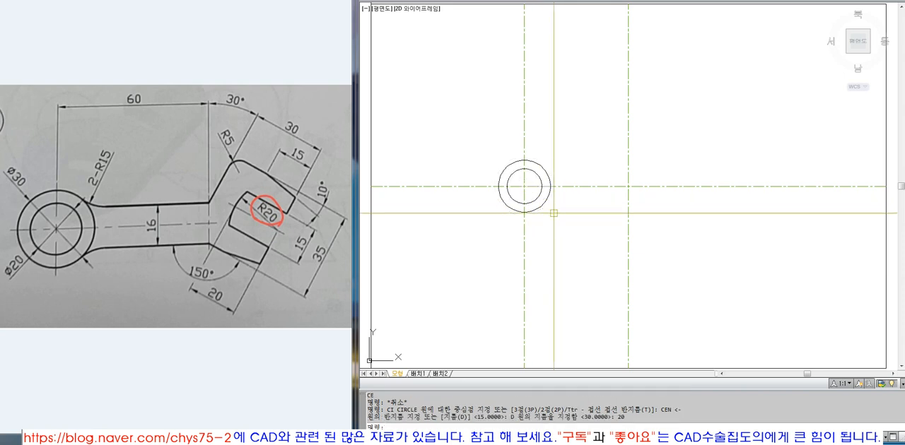
Examine the arm width and the 30° slanted edge in the reference drawing, with the circles framed alongside.
{"action": "type", "text": "Z"}
{"action": "key", "text": "space"}
{"action": "left_click", "coordinate": [469, 98]}
{"action": "left_click", "coordinate": [707, 263]}
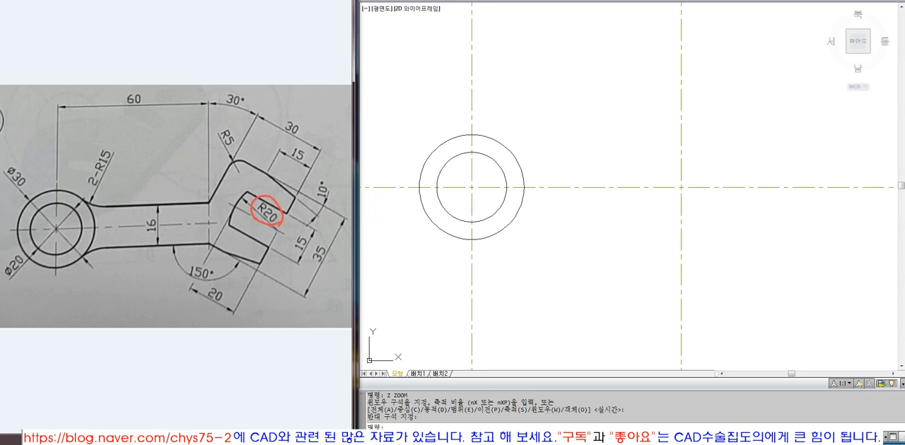
{"action": "left_click", "coordinate": [106, 440]}
{"action": "left_click_drag", "start_coordinate": [105, 436], "coordinate": [105, 440]}
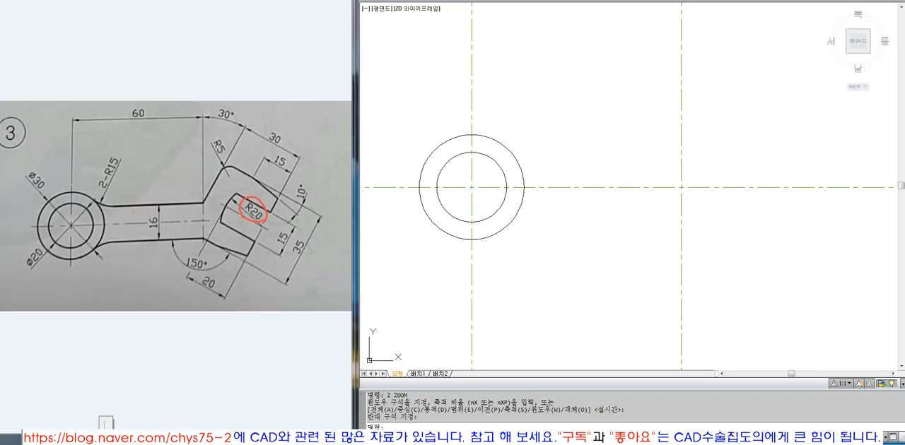
{"action": "left_click", "coordinate": [159, 245]}
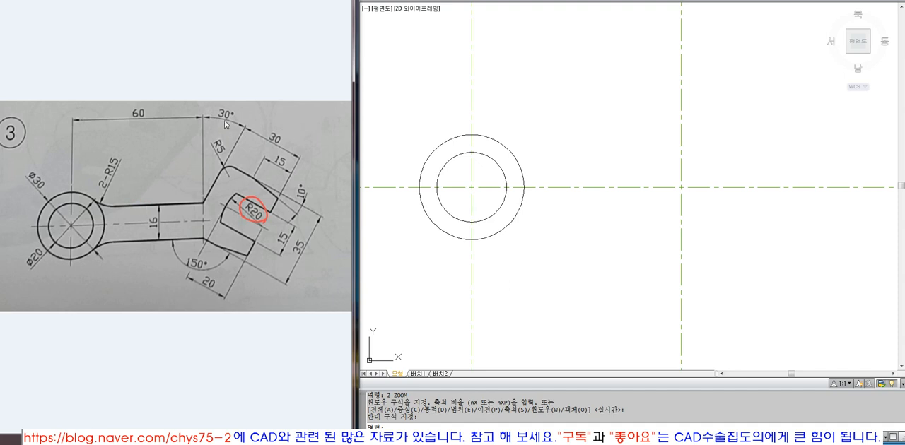
{"action": "left_click", "coordinate": [212, 183]}
Add a horizontal linear dimension from the ring's centre to the right vertical centre line.
{"action": "left_click", "coordinate": [714, 273]}
{"action": "left_click", "coordinate": [646, 231]}
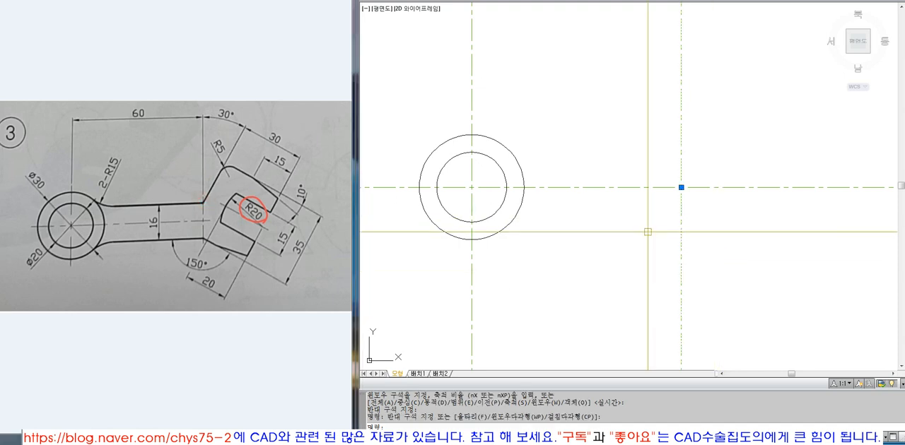
{"action": "key", "text": "Escape"}
{"action": "right_click", "coordinate": [680, 17]}
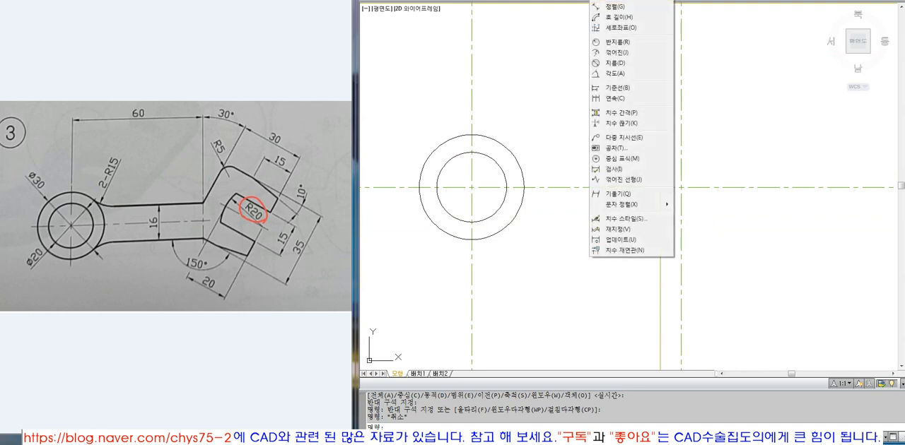
{"action": "left_click", "coordinate": [619, 4]}
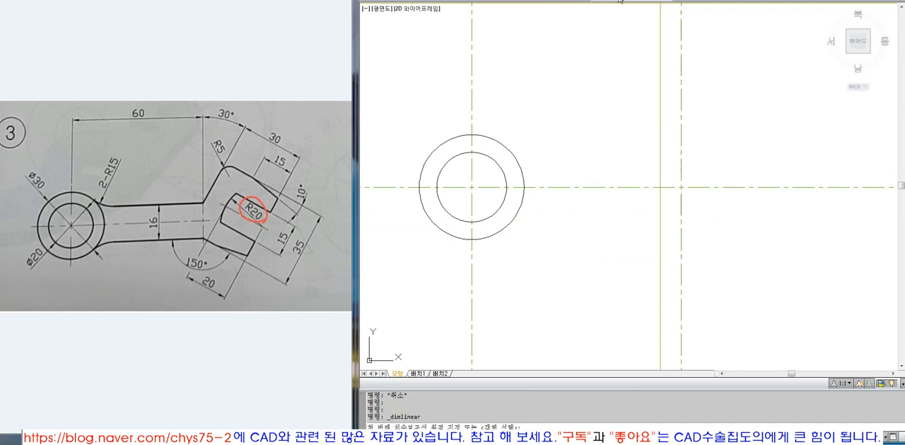
{"action": "left_click", "coordinate": [471, 188]}
{"action": "left_click", "coordinate": [680, 187]}
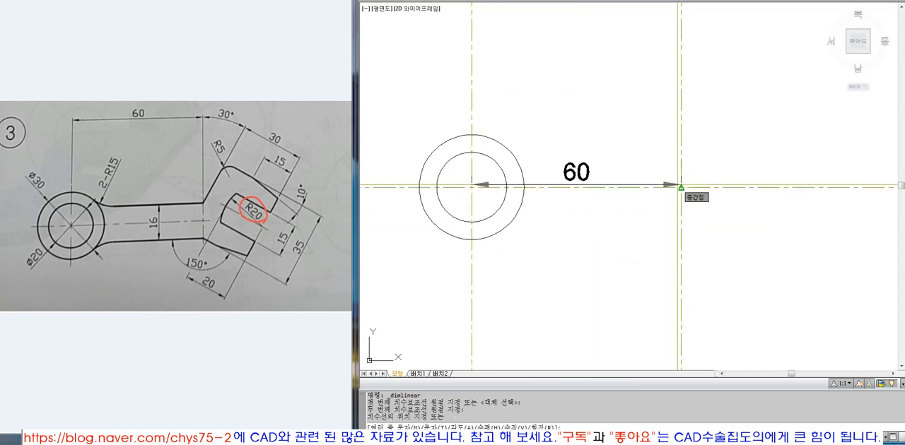
{"action": "key", "text": "Return"}
{"action": "key", "text": "Return"}
{"action": "key", "text": "Escape"}
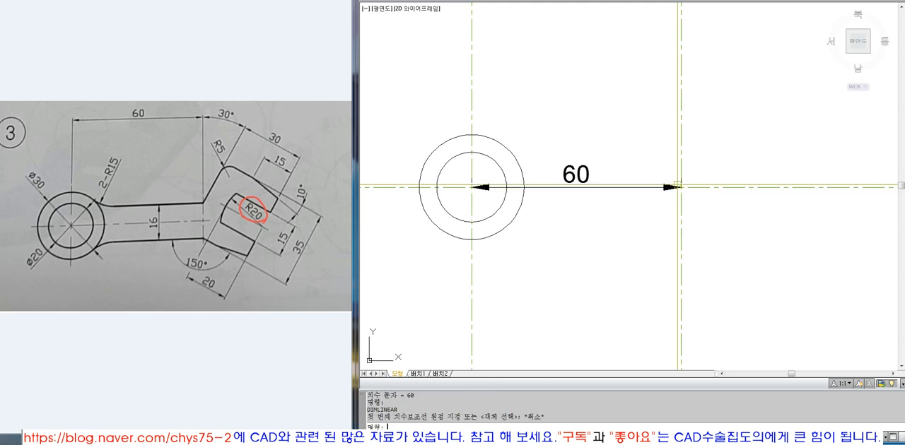
Move the linear dimension upward so it sits above the ring.
{"action": "key", "text": "Escape"}
{"action": "type", "text": "m"}
{"action": "key", "text": "Return"}
{"action": "left_click", "coordinate": [651, 188]}
{"action": "key", "text": "Return"}
{"action": "left_click", "coordinate": [769, 329]}
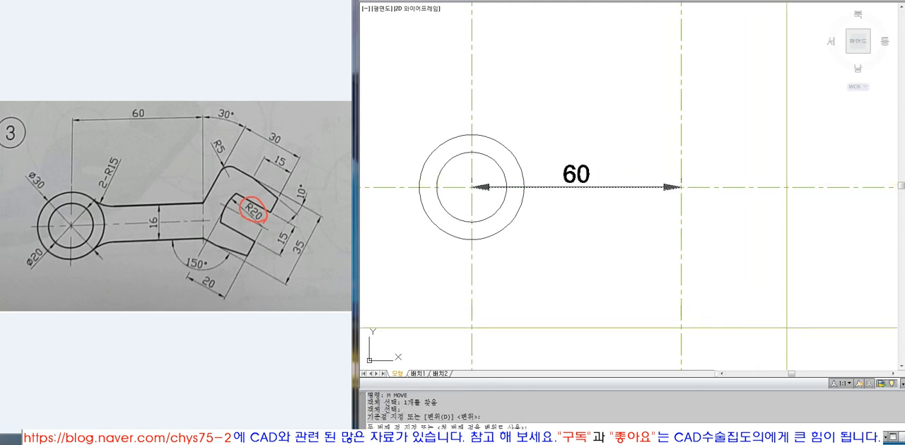
{"action": "left_click", "coordinate": [793, 227]}
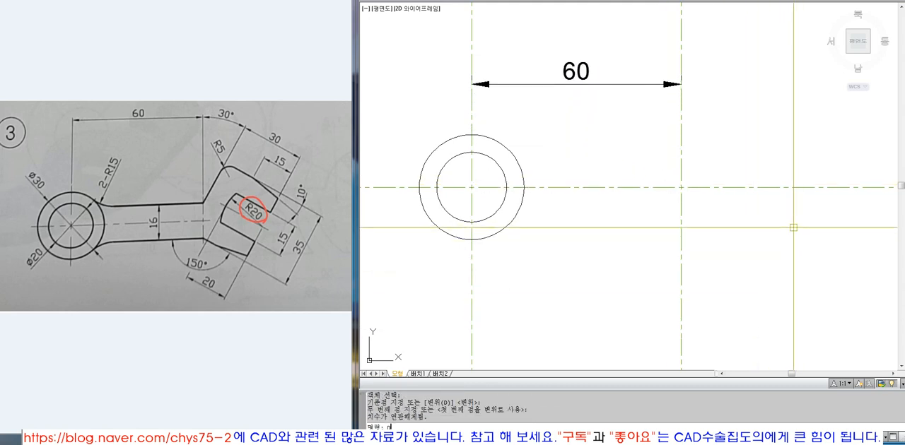
Set the overall dimension scale (DIMSCALE) to 1.
{"action": "type", "text": "DIMCSALE"}
{"action": "key", "text": "Return"}
{"action": "type", "text": "DIMS"}
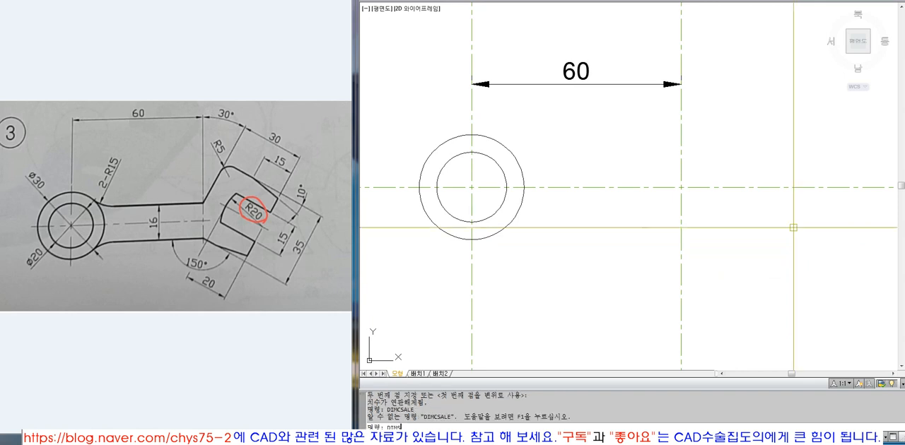
{"action": "type", "text": "CALE"}
{"action": "key", "text": "Return"}
{"action": "type", "text": "1"}
{"action": "key", "text": "Return"}
Update the existing linear dimension to the current dimension scale.
{"action": "type", "text": "DIM"}
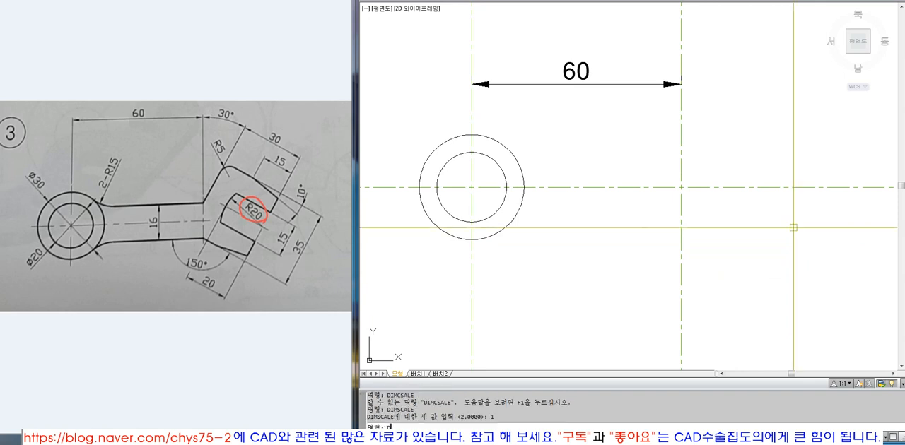
{"action": "key", "text": "Return"}
{"action": "type", "text": "UP"}
{"action": "key", "text": "Return"}
{"action": "left_click", "coordinate": [760, 221]}
{"action": "left_click", "coordinate": [601, 45]}
{"action": "key", "text": "Return"}
{"action": "key", "text": "Escape"}
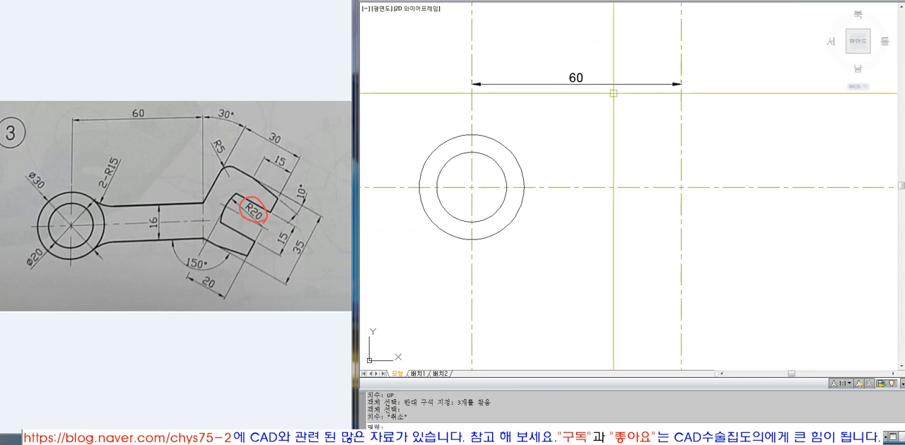
Move the resized linear dimension farther up from the ring.
{"action": "type", "text": ","}
{"action": "key", "text": "Return"}
{"action": "left_click", "coordinate": [579, 77]}
{"action": "key", "text": "Escape"}
{"action": "type", "text": "M"}
{"action": "key", "text": "Return"}
{"action": "left_click", "coordinate": [581, 81]}
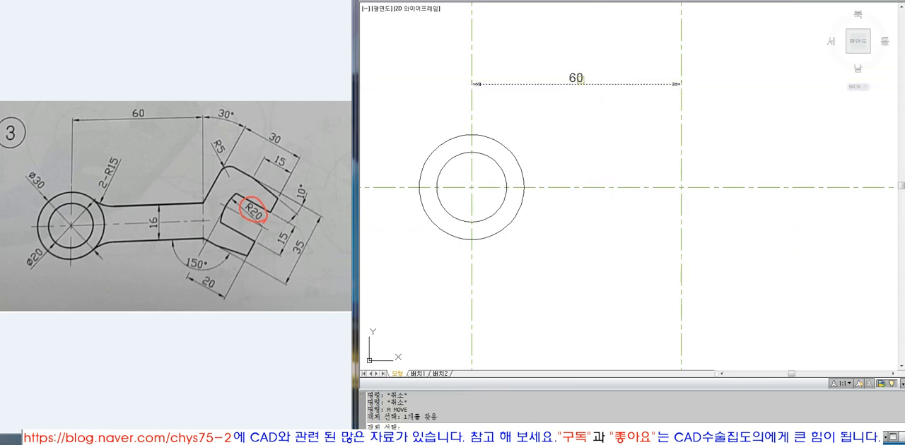
{"action": "key", "text": "Return"}
{"action": "left_click", "coordinate": [581, 123]}
{"action": "left_click", "coordinate": [582, 99]}
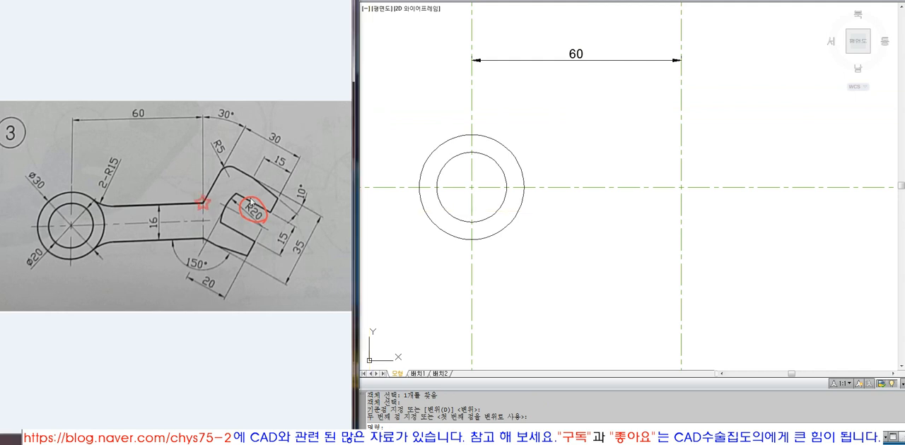
Offset the horizontal centre line by 8 both upward and downward for the arm edges.
{"action": "key", "text": "Escape"}
{"action": "key", "text": "Escape"}
{"action": "type", "text": "o"}
{"action": "key", "text": "Return"}
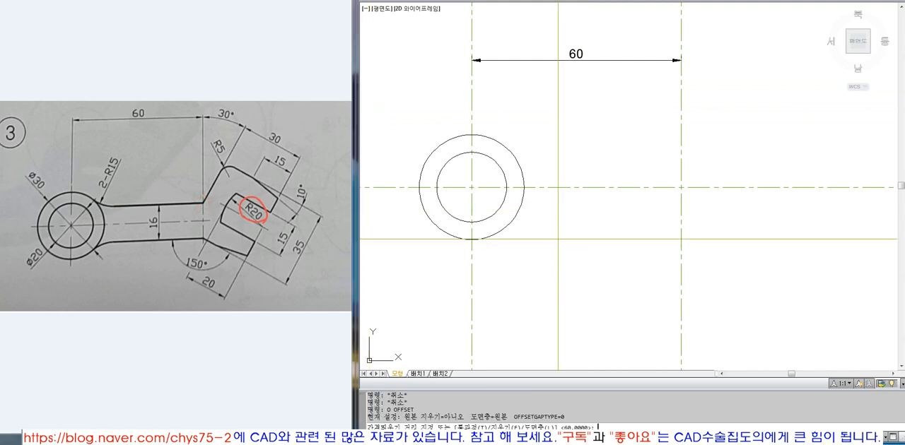
{"action": "type", "text": "8"}
{"action": "key", "text": "Return"}
{"action": "left_click", "coordinate": [599, 188]}
{"action": "left_click", "coordinate": [608, 160]}
{"action": "left_click", "coordinate": [601, 187]}
{"action": "left_click", "coordinate": [594, 212]}
{"action": "key", "text": "Return"}
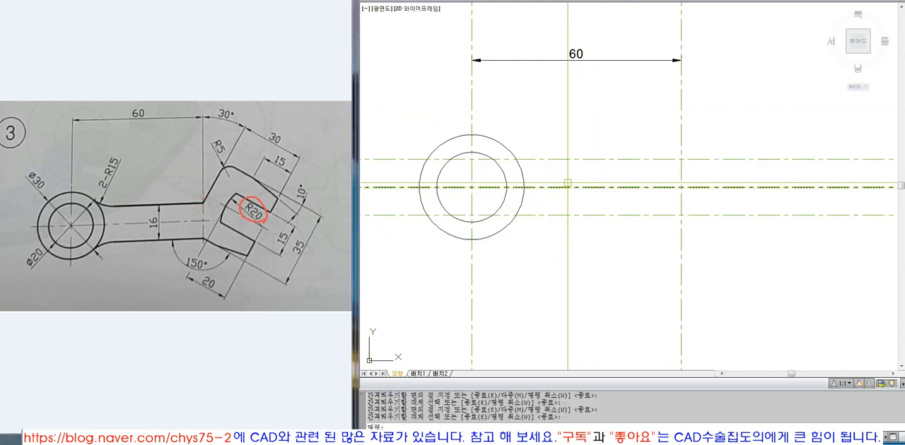
Match the properties of the ring's outer circle onto the two offset arm lines.
{"action": "type", "text": "ma"}
{"action": "key", "text": "Return"}
{"action": "left_click", "coordinate": [527, 170]}
{"action": "left_click", "coordinate": [522, 171]}
{"action": "left_click", "coordinate": [598, 149]}
{"action": "left_click", "coordinate": [576, 173]}
{"action": "left_click", "coordinate": [605, 232]}
{"action": "left_click", "coordinate": [585, 209]}
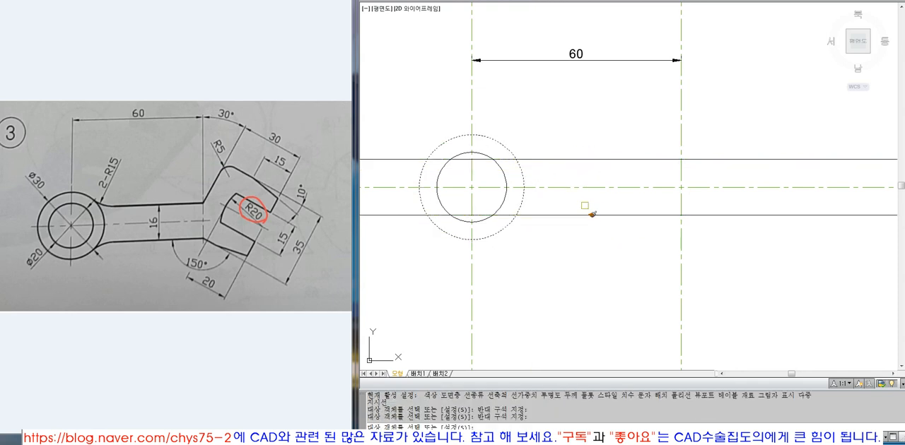
{"action": "key", "text": "Return"}
Trim both arm lines where they extend beyond the right vertical centre line.
{"action": "type", "text": "tr"}
{"action": "key", "text": "Return"}
{"action": "left_click", "coordinate": [682, 165]}
{"action": "key", "text": "Return"}
{"action": "left_click", "coordinate": [692, 158]}
{"action": "left_click", "coordinate": [694, 215]}
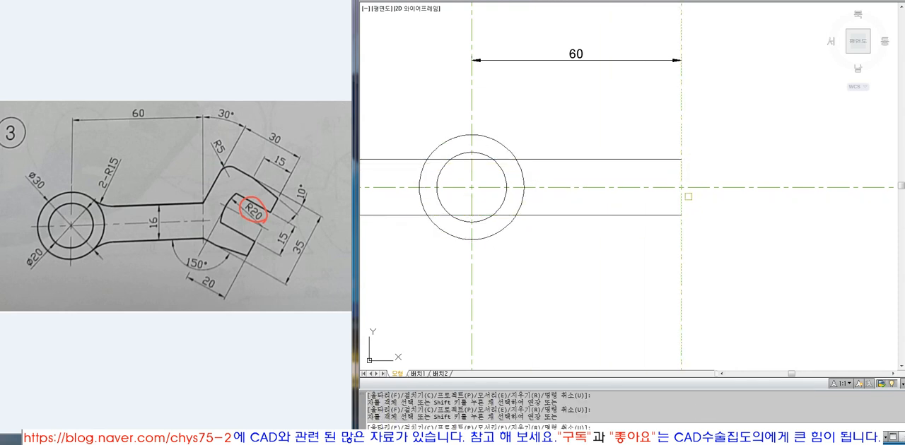
{"action": "key", "text": "Return"}
Examine the right endpoints of the arm's upper and lower edges against the head's corner points in the reference drawing.
{"action": "left_click", "coordinate": [659, 159]}
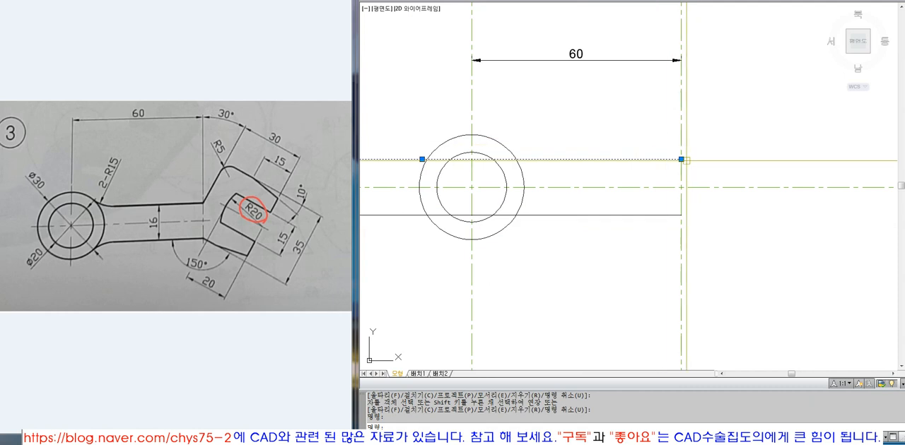
{"action": "mouse_move", "coordinate": [681, 160]}
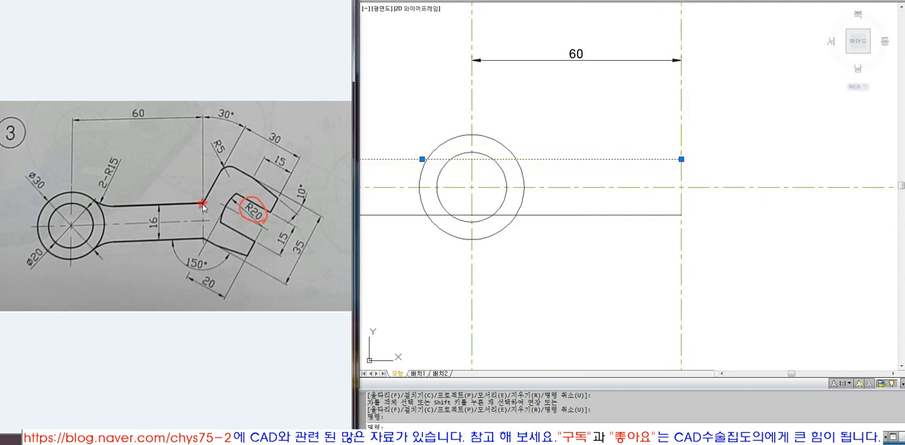
{"action": "key", "text": "Escape"}
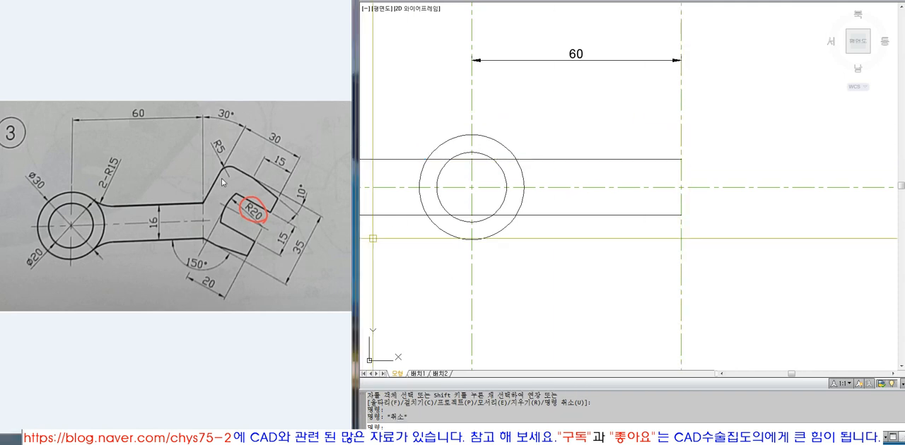
{"action": "left_click_drag", "start_coordinate": [217, 185], "coordinate": [215, 184]}
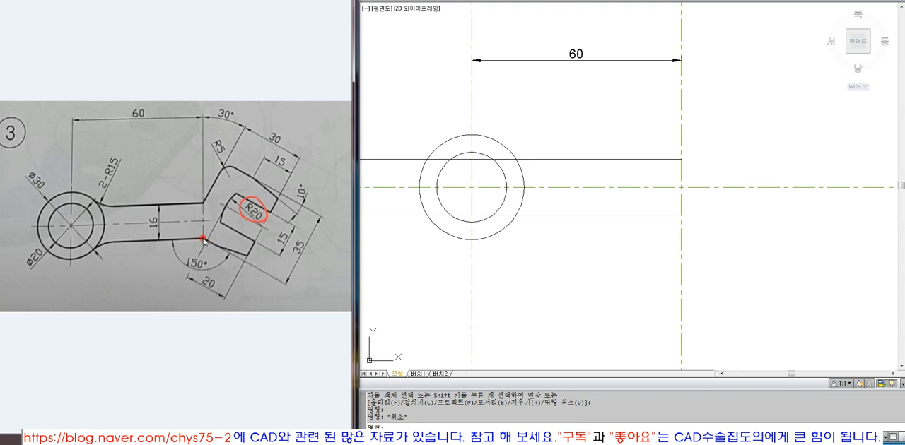
{"action": "left_click", "coordinate": [589, 269]}
{"action": "key", "text": "Escape"}
{"action": "type", "text": "l"}
{"action": "key", "text": "space"}
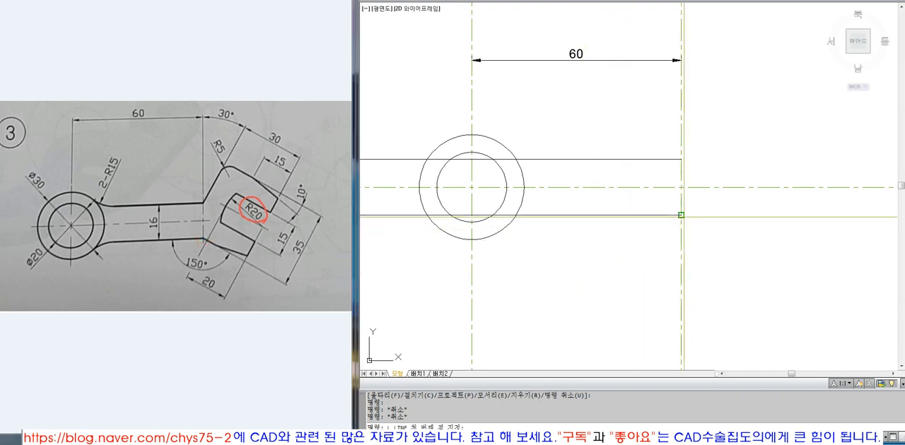
{"action": "key", "text": "Escape"}
{"action": "left_click", "coordinate": [672, 215]}
{"action": "mouse_move", "coordinate": [680, 215]}
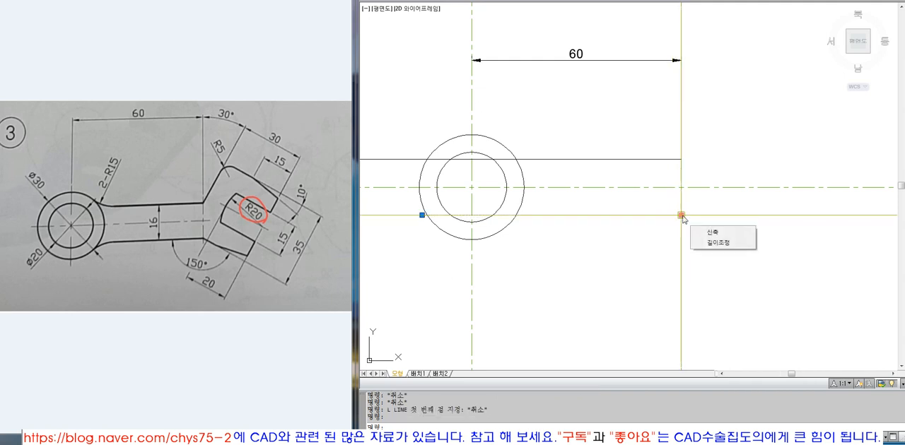
{"action": "key", "text": "Escape"}
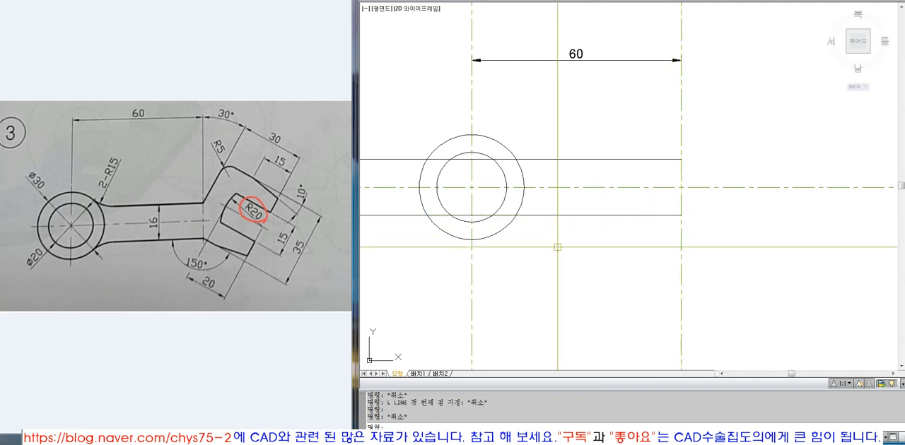
{"action": "left_click", "coordinate": [597, 237]}
{"action": "left_click", "coordinate": [579, 200]}
{"action": "left_click", "coordinate": [597, 175]}
{"action": "left_click", "coordinate": [582, 146]}
{"action": "key", "text": "Escape"}
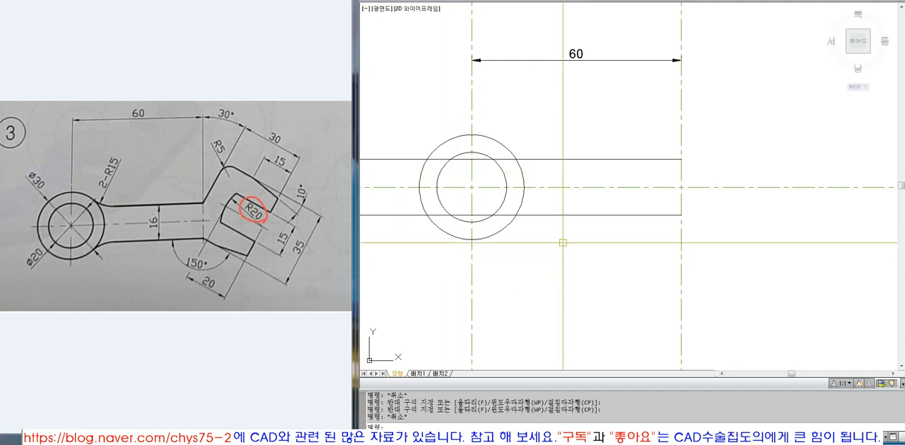
Trim the parts of both arm lines that lie inside the ring's outer circle.
{"action": "type", "text": "tr"}
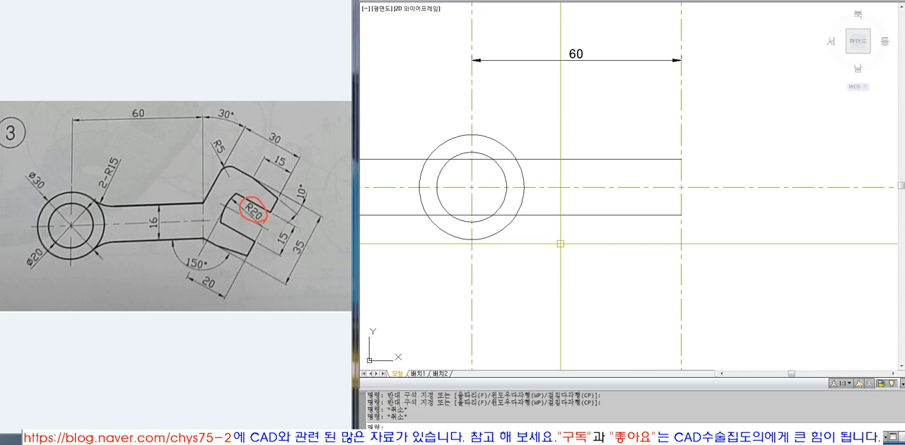
{"action": "key", "text": "Return"}
{"action": "left_click", "coordinate": [520, 169]}
{"action": "key", "text": "Return"}
{"action": "left_click", "coordinate": [502, 159]}
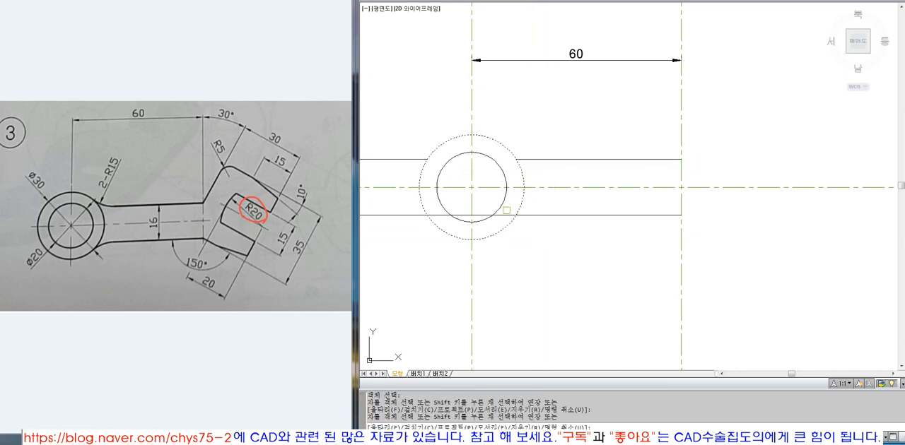
{"action": "left_click", "coordinate": [505, 215]}
{"action": "key", "text": "space"}
Erase the two leftover arm line pieces on the left side of the ring.
{"action": "type", "text": "e"}
{"action": "left_click", "coordinate": [400, 216]}
{"action": "key", "text": "space"}
{"action": "key", "text": "space"}
{"action": "left_click", "coordinate": [398, 159]}
{"action": "key", "text": "space"}
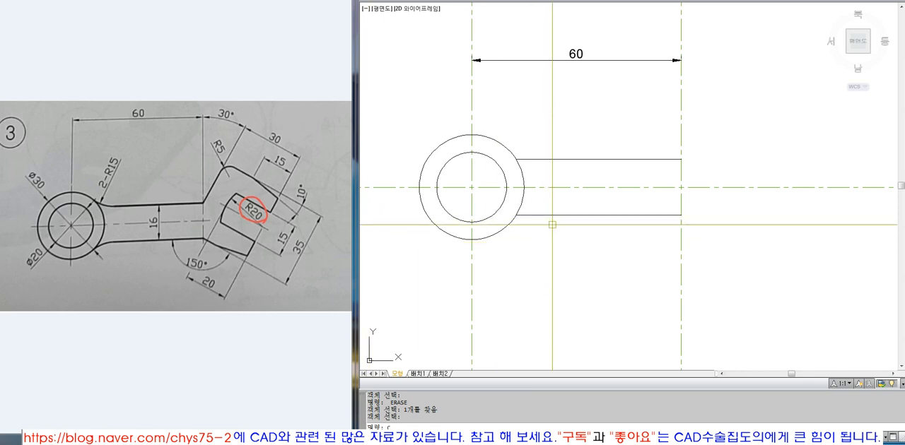
Draw a circle of radius 15 tangent to the ring's outer circle and the arm's upper edge.
{"action": "type", "text": "ci"}
{"action": "key", "text": "Return"}
{"action": "type", "text": "ttr"}
{"action": "key", "text": "Return"}
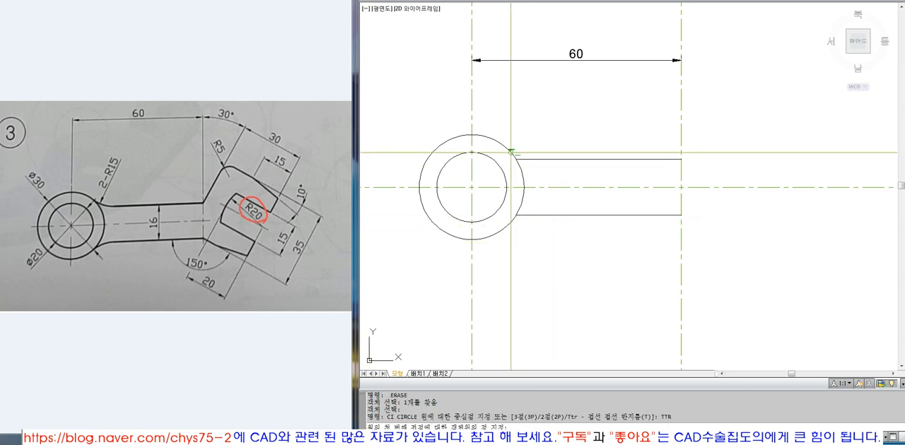
{"action": "left_click", "coordinate": [510, 223]}
{"action": "left_click", "coordinate": [542, 159]}
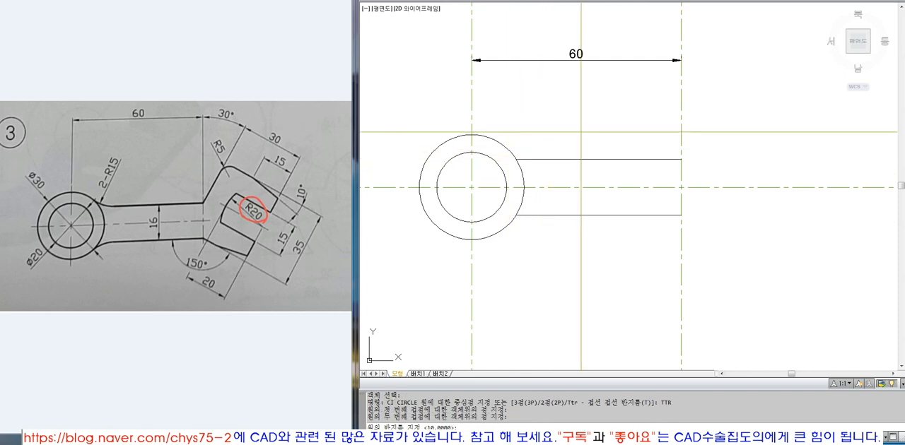
{"action": "type", "text": "5"}
{"action": "key", "text": "Return"}
Trim the tangent circle down to the short blend arc between the ring and the arm's upper edge.
{"action": "type", "text": "t"}
{"action": "key", "text": "Return"}
{"action": "left_click", "coordinate": [585, 163]}
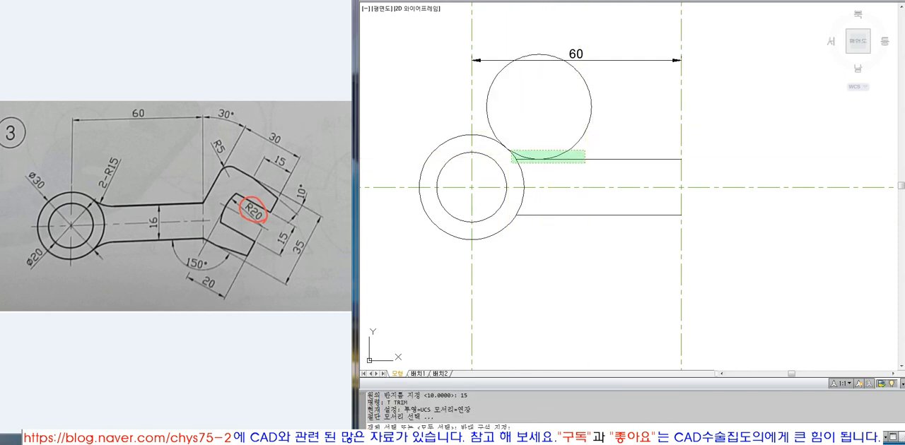
{"action": "left_click", "coordinate": [590, 154]}
{"action": "left_click", "coordinate": [571, 158]}
{"action": "left_click", "coordinate": [493, 143]}
{"action": "key", "text": "Return"}
{"action": "left_click", "coordinate": [490, 130]}
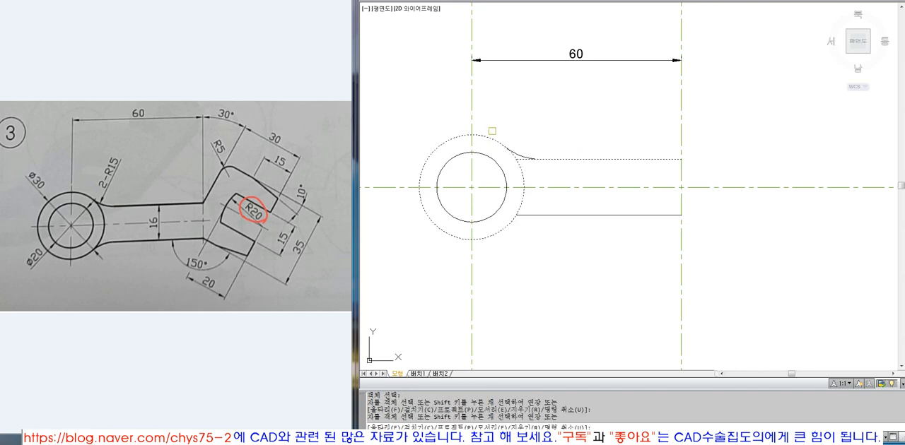
{"action": "key", "text": "Return"}
Trim the leftover end of the arm's upper edge between the ring and the blend arc.
{"action": "key", "text": "Return"}
{"action": "left_click", "coordinate": [519, 155]}
{"action": "key", "text": "Return"}
{"action": "left_click", "coordinate": [521, 159]}
Draw a circle of radius 15 tangent to the ring's outer circle and the arm's lower edge.
{"action": "key", "text": "Return"}
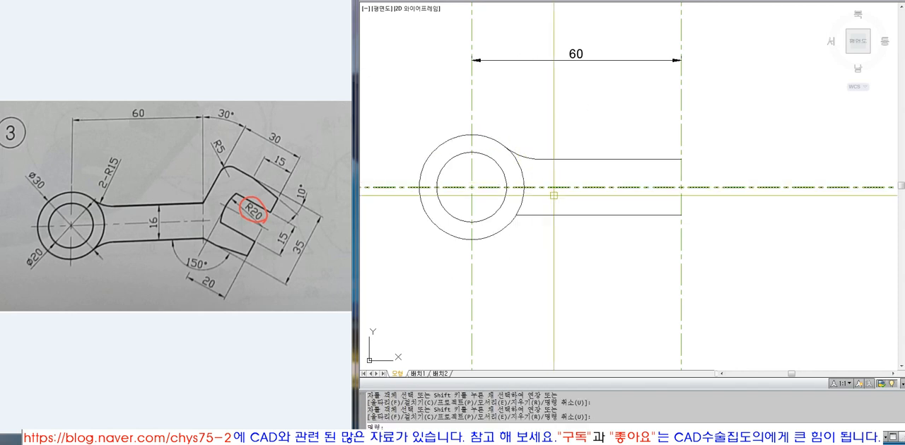
{"action": "type", "text": "ci"}
{"action": "key", "text": "Return"}
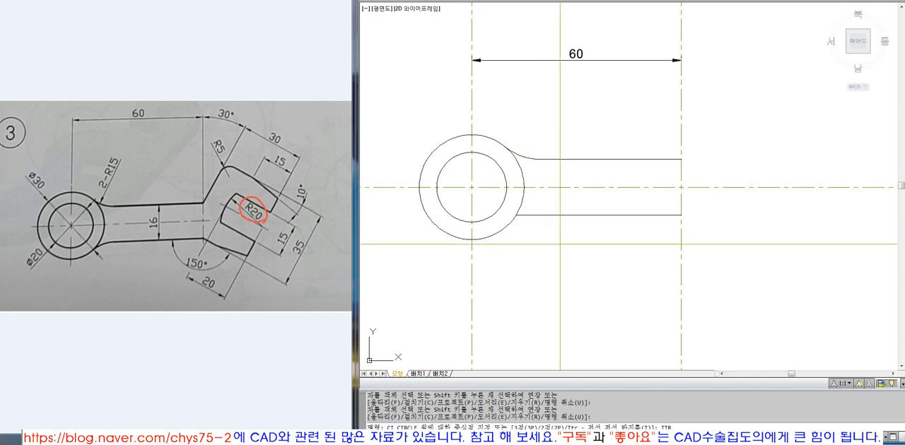
{"action": "type", "text": "t"}
{"action": "key", "text": "Return"}
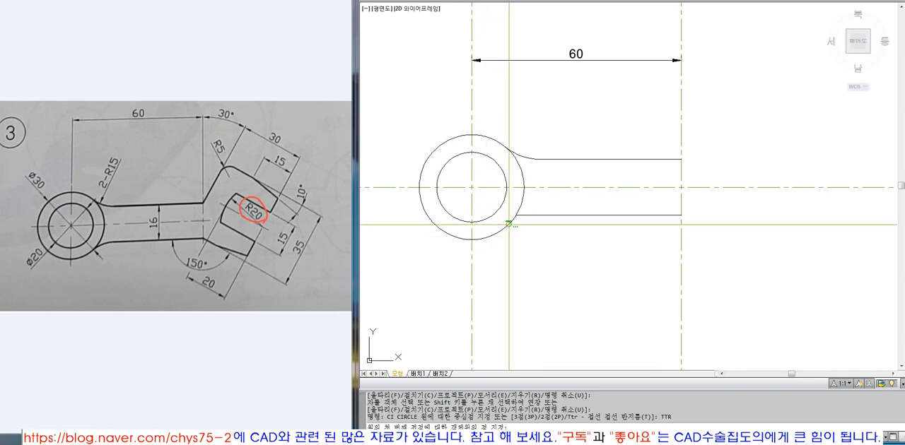
{"action": "left_click", "coordinate": [495, 231]}
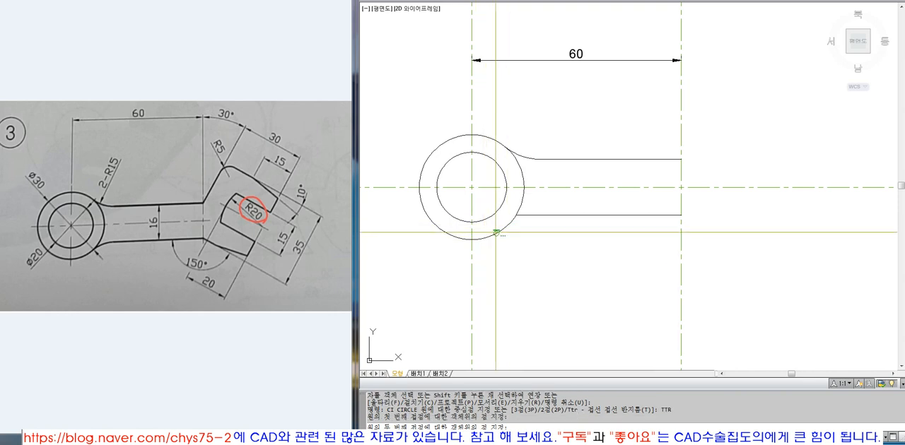
{"action": "left_click", "coordinate": [558, 214]}
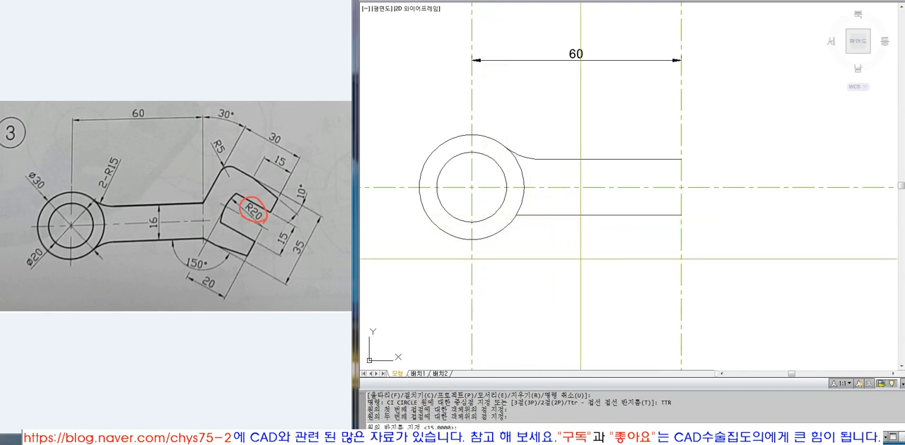
{"action": "key", "text": "Return"}
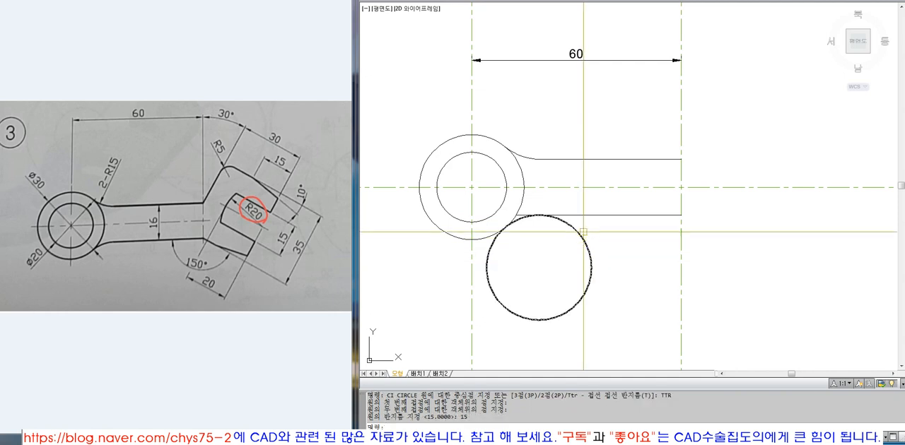
Trim the lower tangent circle and the leftover arm edge, leaving only the blend arc between ring and arm.
{"action": "type", "text": "t"}
{"action": "key", "text": "Return"}
{"action": "left_click", "coordinate": [529, 213]}
{"action": "left_click", "coordinate": [529, 213]}
{"action": "key", "text": "Return"}
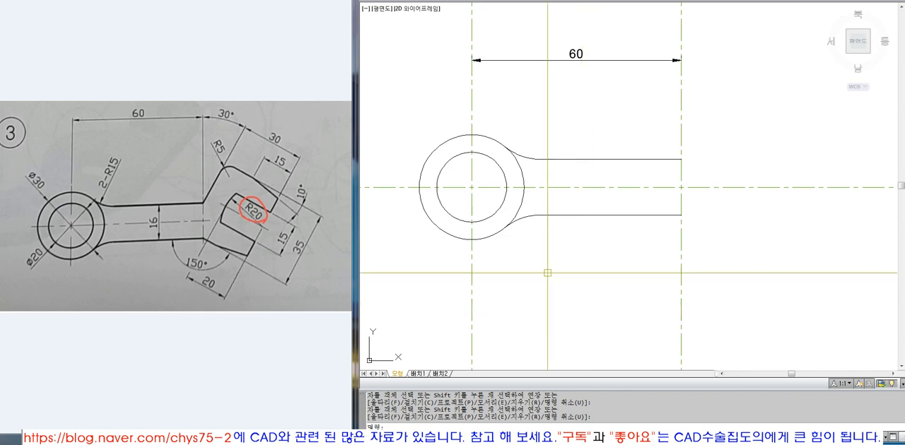
Draw a horizontal line outward from the free end of the arm's lower edge.
{"action": "scroll", "coordinate": [545, 212], "scroll_direction": "down", "scroll_amount": 2}
{"action": "type", "text": "z"}
{"action": "key", "text": "space"}
{"action": "left_click", "coordinate": [427, 69]}
{"action": "left_click", "coordinate": [764, 281]}
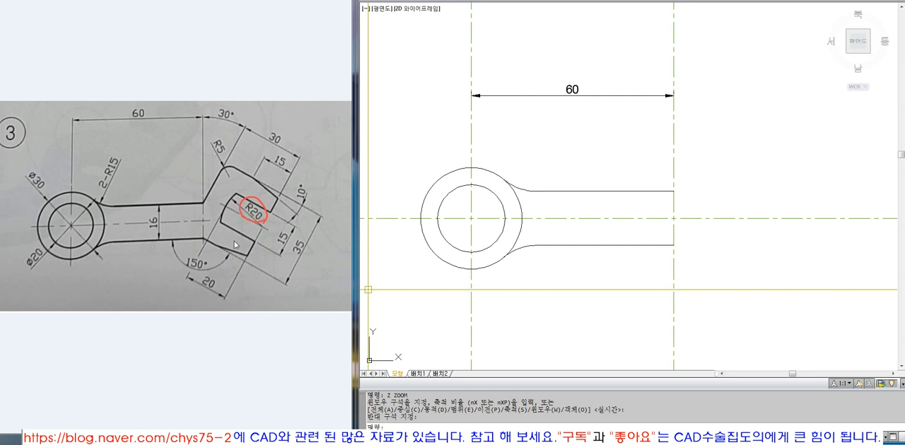
{"action": "type", "text": "l"}
{"action": "key", "text": "Return"}
{"action": "left_click", "coordinate": [673, 245]}
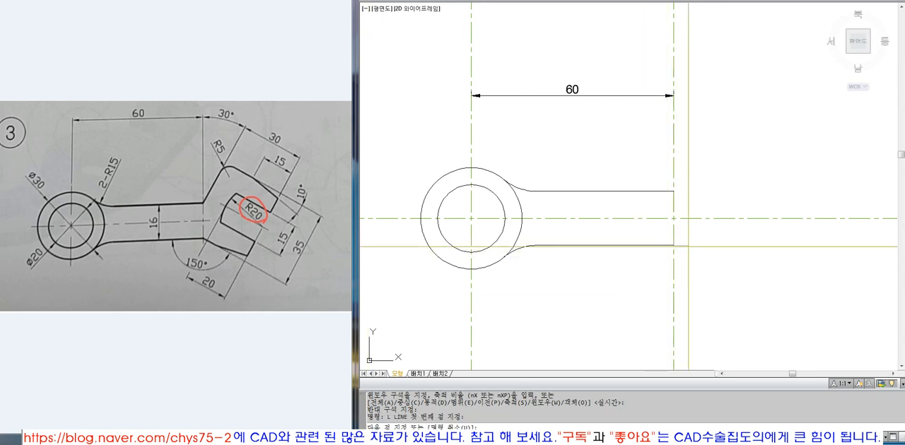
{"action": "left_click", "coordinate": [825, 245]}
{"action": "key", "text": "Return"}
Rotate the new horizontal line by -30 degrees about the end of the arm's lower edge.
{"action": "type", "text": "ro"}
{"action": "key", "text": "Return"}
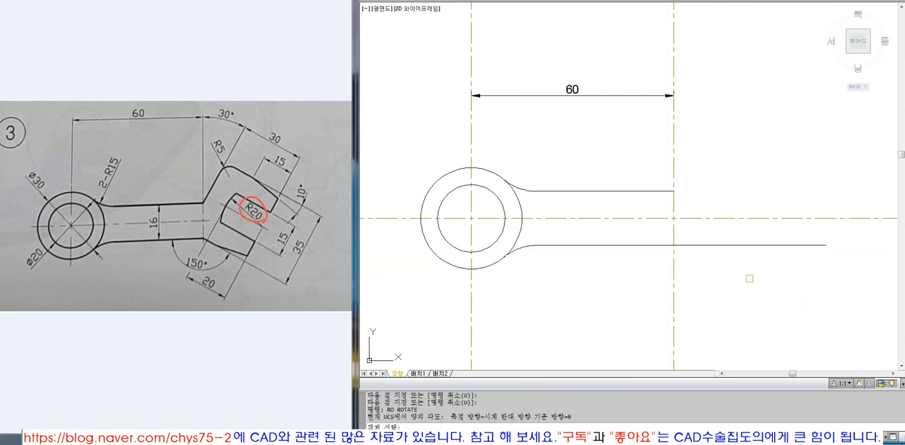
{"action": "left_click", "coordinate": [749, 279]}
{"action": "left_click", "coordinate": [713, 224]}
{"action": "key", "text": "Return"}
{"action": "left_click", "coordinate": [673, 245]}
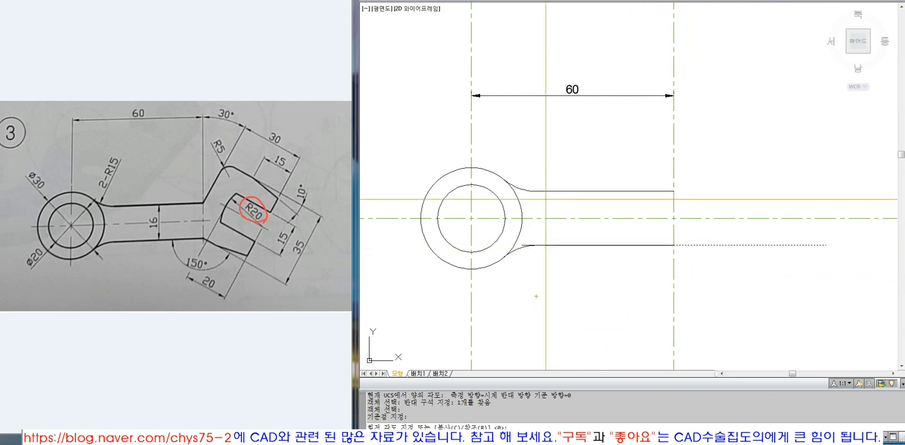
{"action": "key", "text": "F8"}
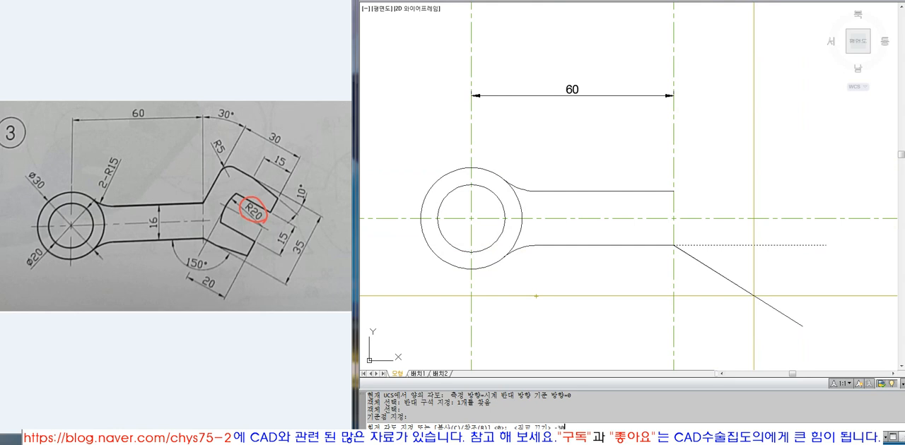
{"action": "key", "text": "Return"}
{"action": "left_click", "coordinate": [753, 295]}
{"action": "key", "text": "Escape"}
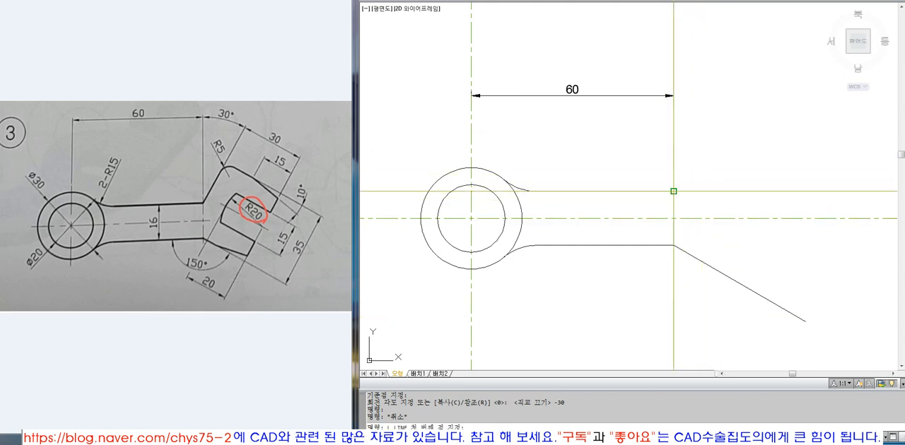
{"action": "type", "text": "L"}
{"action": "key", "text": "Return"}
{"action": "left_click", "coordinate": [673, 191]}
{"action": "key", "text": "F8"}
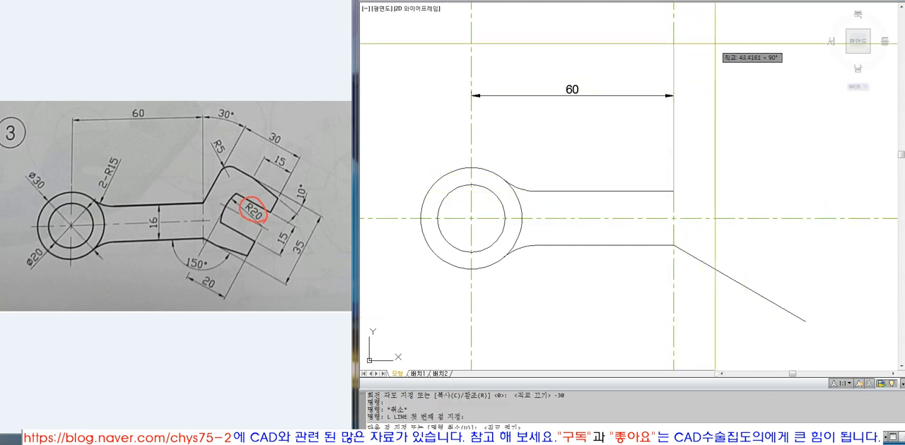
{"action": "left_click", "coordinate": [706, 28]}
{"action": "key", "text": "Return"}
{"action": "left_click", "coordinate": [673, 35]}
{"action": "type", "text": "E"}
{"action": "key", "text": "Return"}
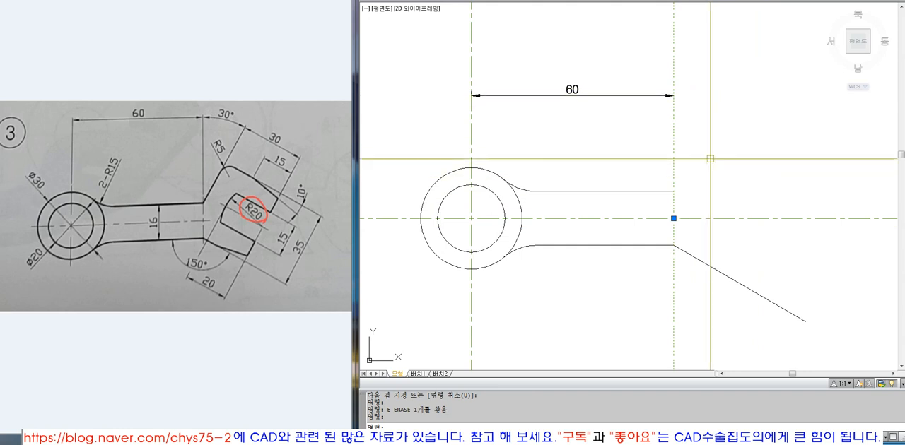
{"action": "key", "text": "Escape"}
{"action": "key", "text": "Escape"}
Draw a vertical line upward from the free end of the arm's upper edge.
{"action": "type", "text": "L"}
{"action": "key", "text": "Return"}
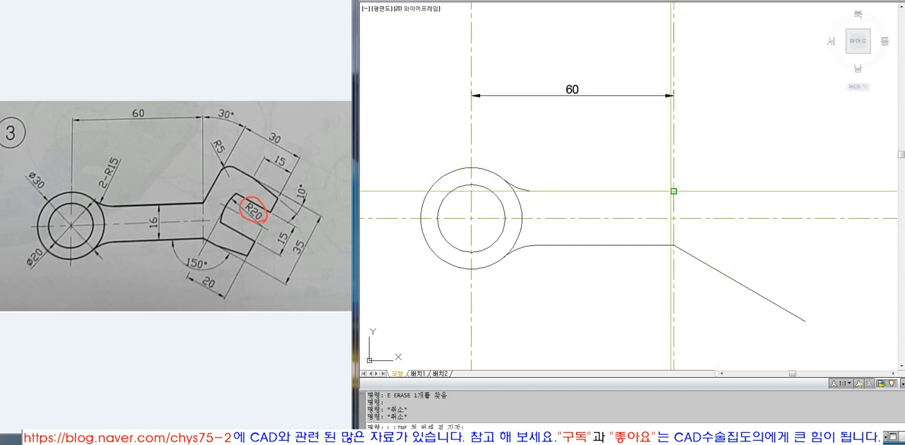
{"action": "left_click", "coordinate": [673, 191]}
{"action": "left_click", "coordinate": [697, 55]}
{"action": "key", "text": "Return"}
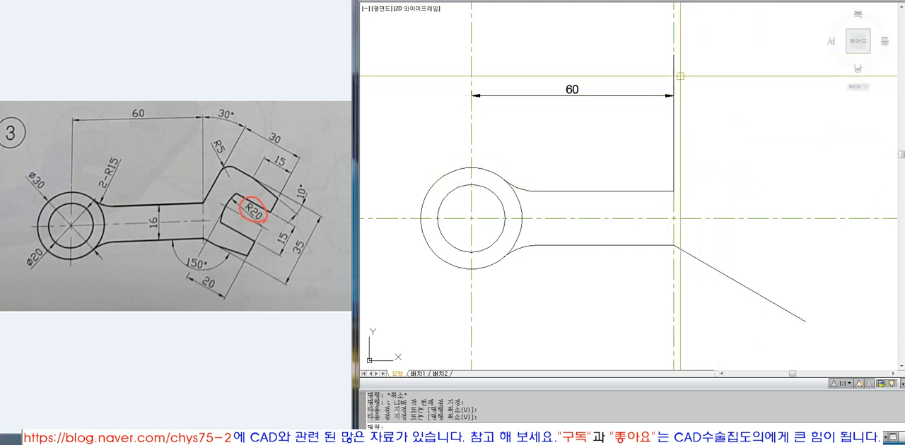
{"action": "left_click", "coordinate": [672, 77]}
{"action": "key", "text": "Escape"}
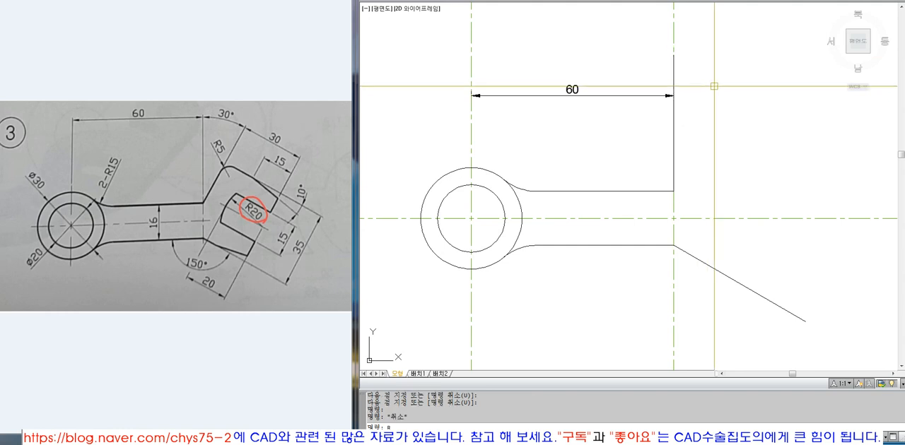
Rotate the vertical line by -30 degrees about the end of the arm's upper edge.
{"action": "type", "text": "RO"}
{"action": "key", "text": "Return"}
{"action": "left_click", "coordinate": [671, 72]}
{"action": "key", "text": "Return"}
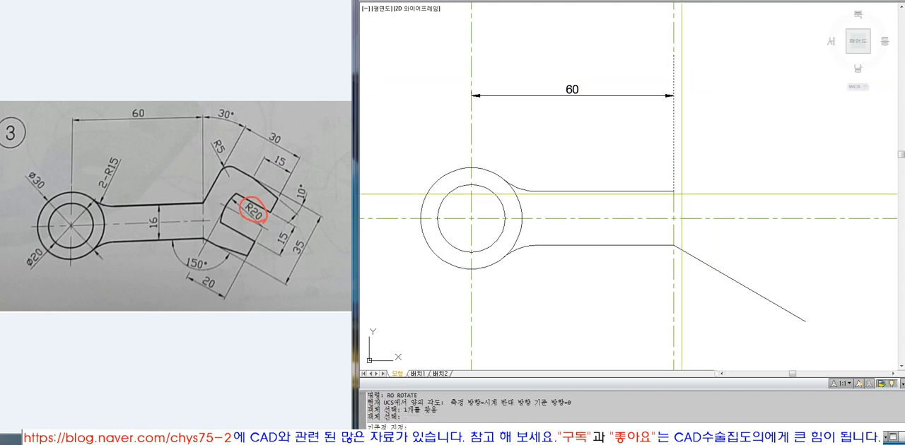
{"action": "left_click", "coordinate": [672, 190]}
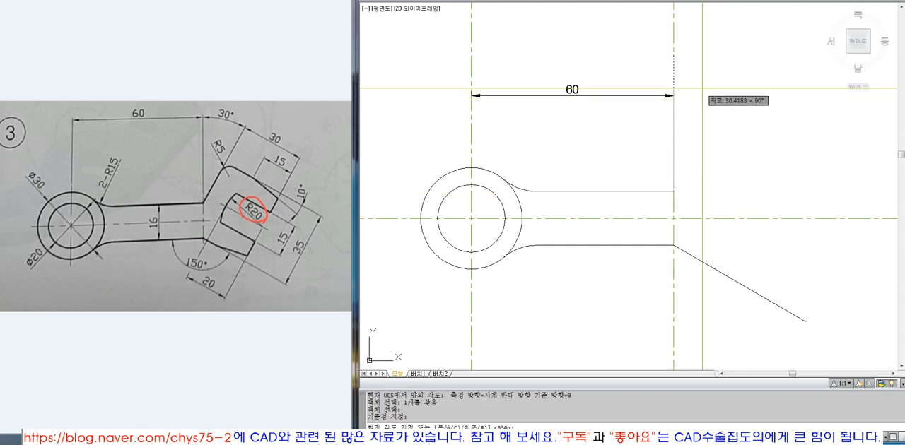
{"action": "key", "text": "F8"}
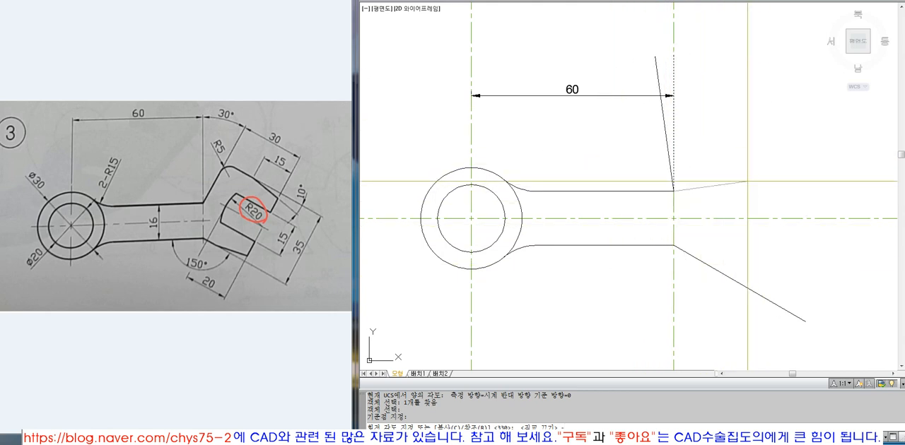
{"action": "left_click", "coordinate": [220, 119]}
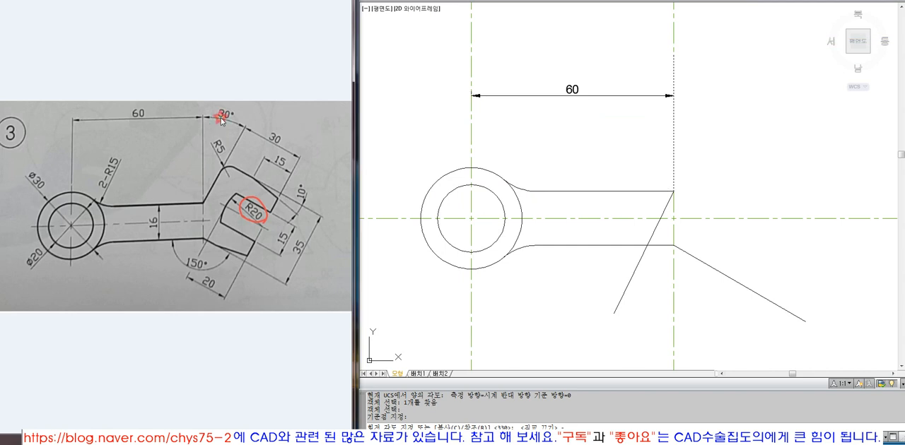
{"action": "left_click", "coordinate": [709, 109]}
{"action": "type", "text": "-30"}
{"action": "key", "text": "Return"}
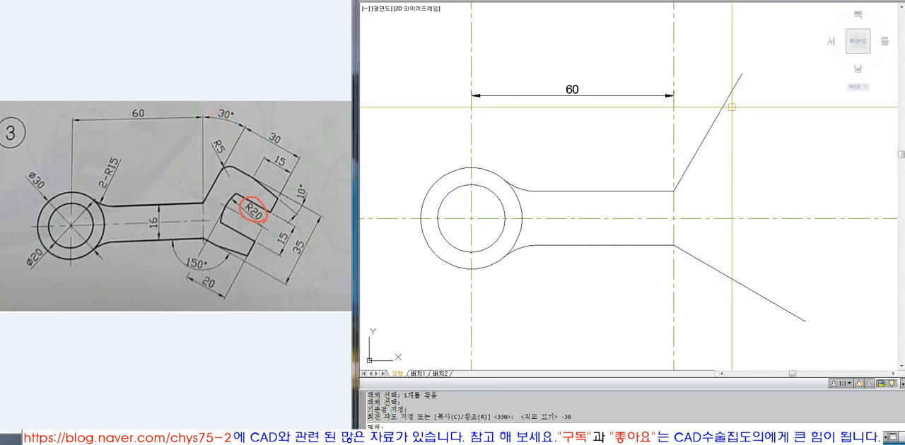
Offset the upper slanted line by 30 outward, away from the arm, for the head's far side.
{"action": "left_click", "coordinate": [213, 190]}
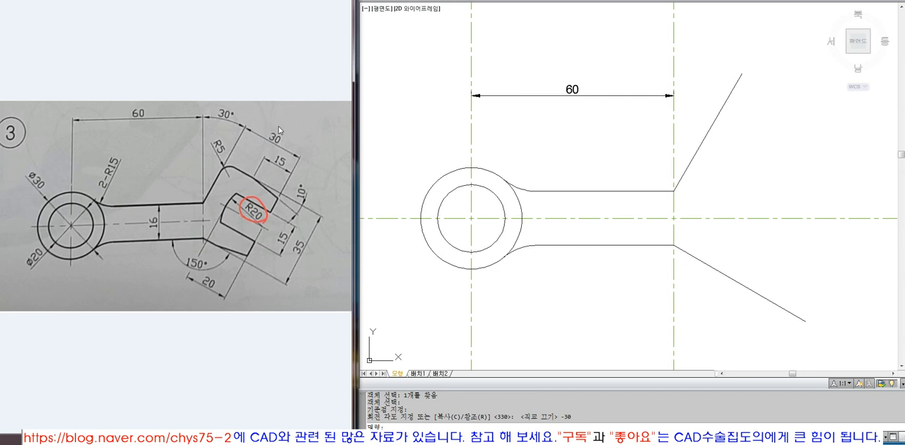
{"action": "left_click", "coordinate": [698, 143]}
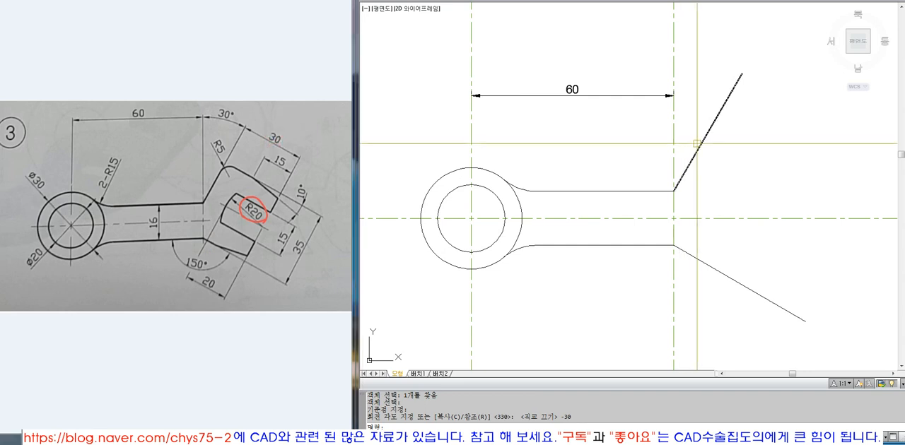
{"action": "key", "text": "Escape"}
{"action": "key", "text": "Escape"}
{"action": "type", "text": "o"}
{"action": "key", "text": "Return"}
{"action": "type", "text": "30"}
{"action": "key", "text": "Return"}
{"action": "left_click", "coordinate": [707, 132]}
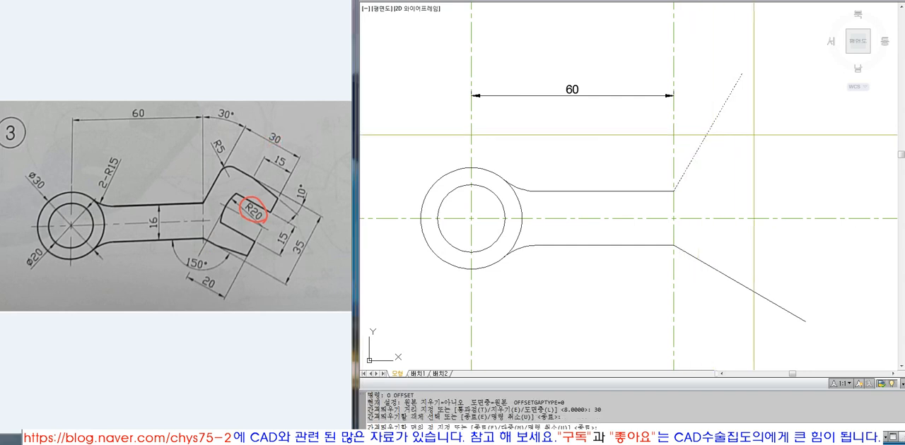
{"action": "left_click", "coordinate": [755, 135]}
{"action": "key", "text": "Return"}
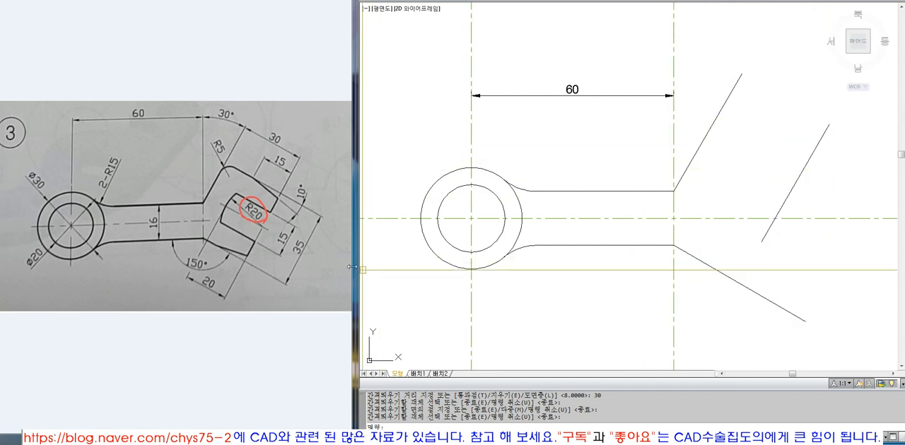
Offset the lower slanted line by 30 upward for the head's upper side.
{"action": "left_click", "coordinate": [213, 243]}
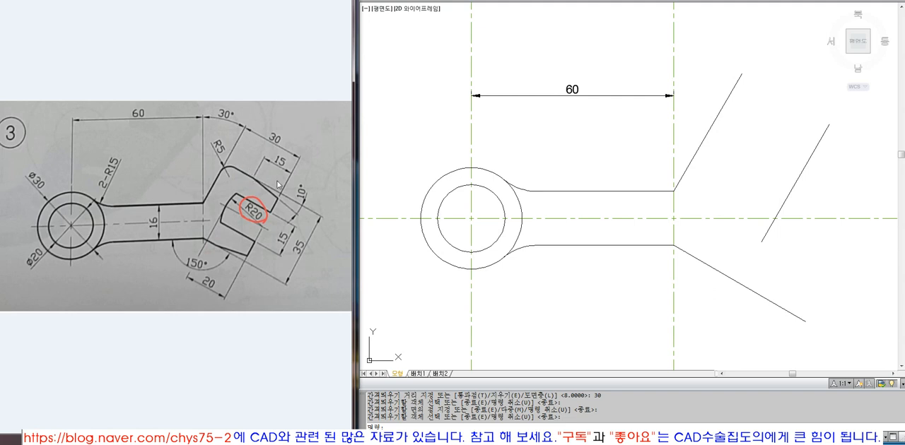
{"action": "left_click", "coordinate": [707, 213]}
{"action": "key", "text": "Escape"}
{"action": "key", "text": "Escape"}
{"action": "type", "text": "O"}
{"action": "key", "text": "Return"}
{"action": "type", "text": "35"}
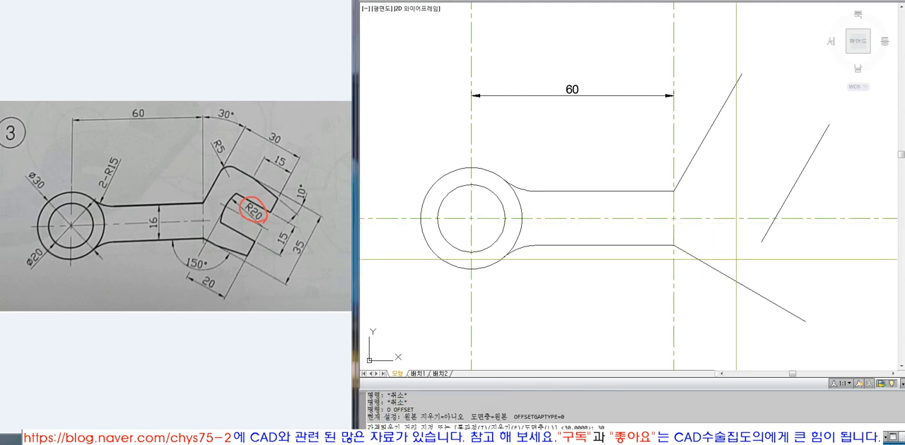
{"action": "key", "text": "Return"}
{"action": "left_click", "coordinate": [738, 282]}
{"action": "left_click", "coordinate": [746, 254]}
{"action": "key", "text": "Return"}
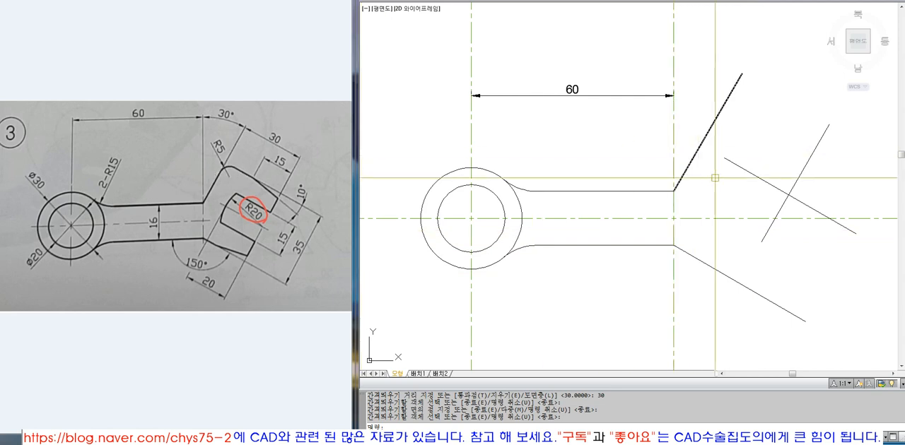
Fillet the corner between the slanted line at the arm's upper edge and the head's upper side with radius 5.
{"action": "key", "text": "Escape"}
{"action": "key", "text": "Escape"}
{"action": "type", "text": "f"}
{"action": "key", "text": "Return"}
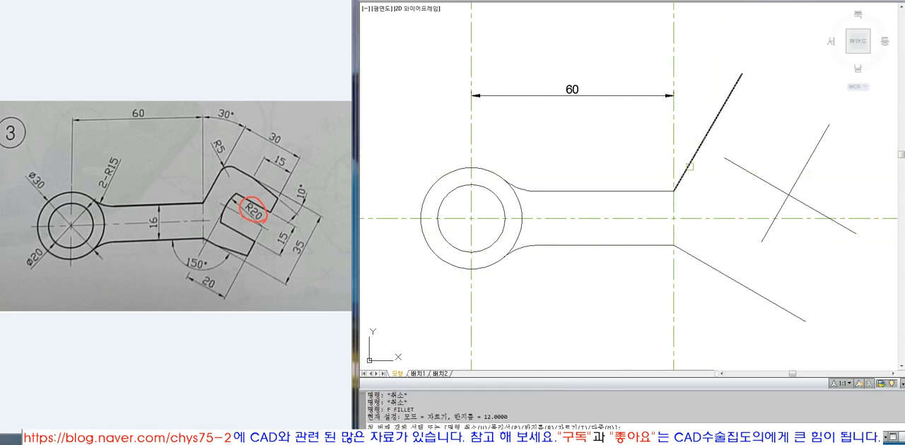
{"action": "type", "text": "r"}
{"action": "key", "text": "Return"}
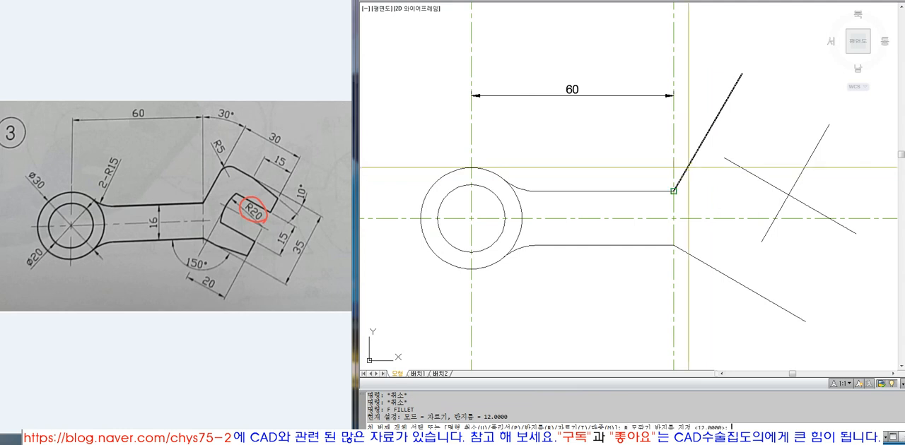
{"action": "type", "text": "5"}
{"action": "key", "text": "Return"}
{"action": "left_click", "coordinate": [688, 168]}
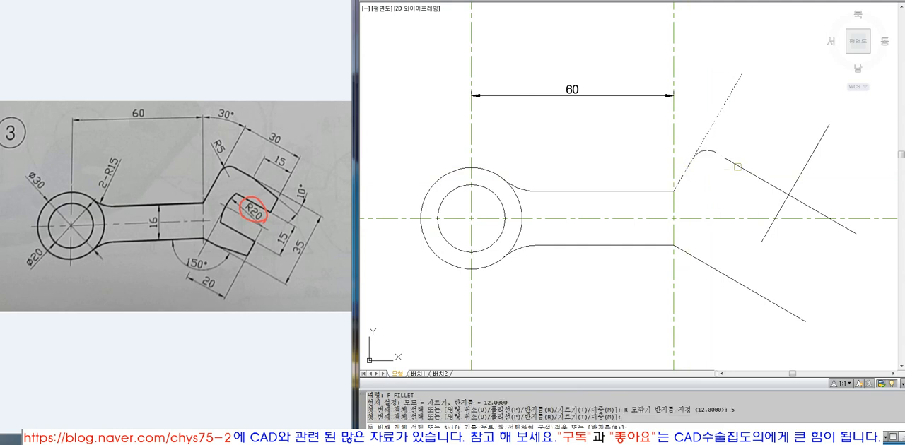
{"action": "left_click", "coordinate": [737, 167]}
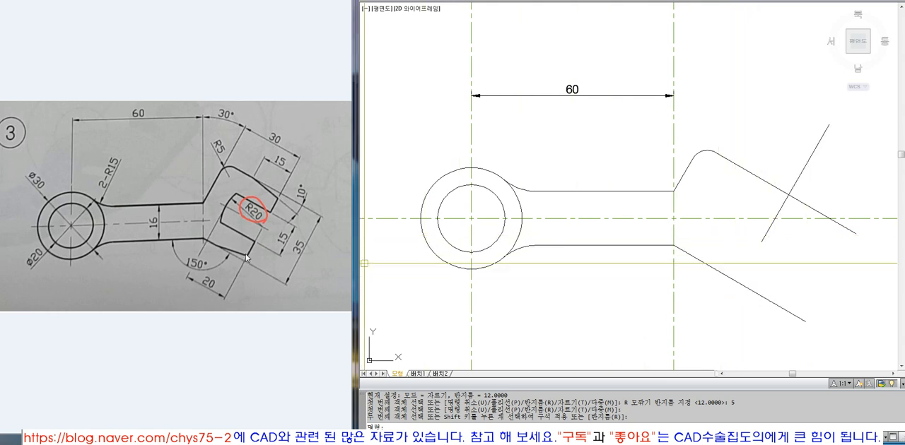
Extend the head's far side line down to the lower slanted line.
{"action": "type", "text": "ex"}
{"action": "key", "text": "Return"}
{"action": "left_click", "coordinate": [735, 281]}
{"action": "key", "text": "Return"}
{"action": "left_click", "coordinate": [761, 238]}
{"action": "key", "text": "Return"}
Trim the overhanging line ends at the two outer corners of the head.
{"action": "type", "text": "tr"}
{"action": "key", "text": "Return"}
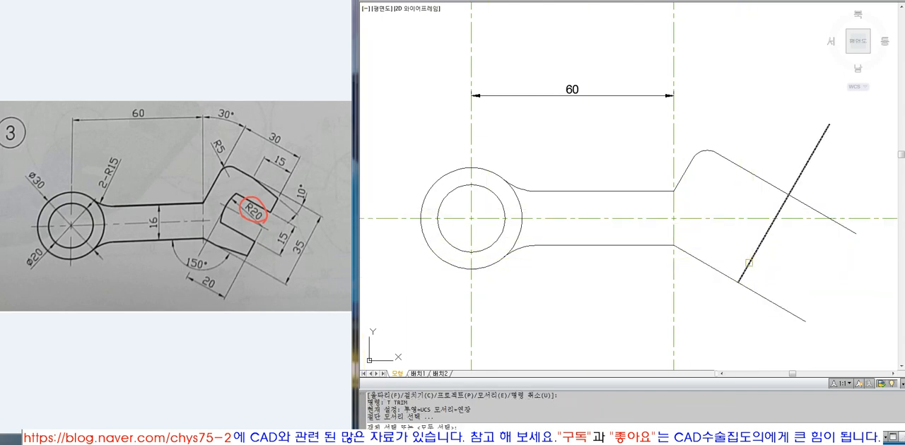
{"action": "left_click", "coordinate": [753, 256]}
{"action": "key", "text": "Return"}
{"action": "left_click", "coordinate": [747, 287]}
{"action": "key", "text": "Return"}
{"action": "key", "text": "Return"}
Offset the head's upper side by 35/2 into the head, and erase that offset line again.
{"action": "key", "text": "Return"}
{"action": "left_click", "coordinate": [809, 157]}
{"action": "left_click", "coordinate": [813, 207]}
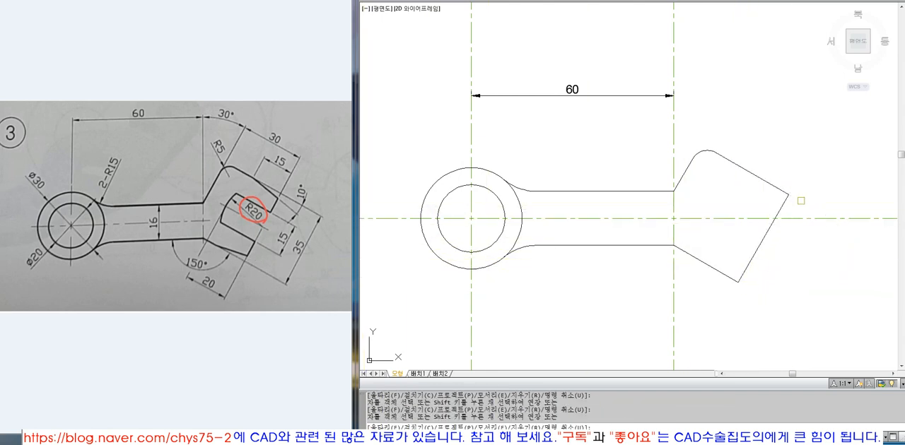
{"action": "key", "text": "Return"}
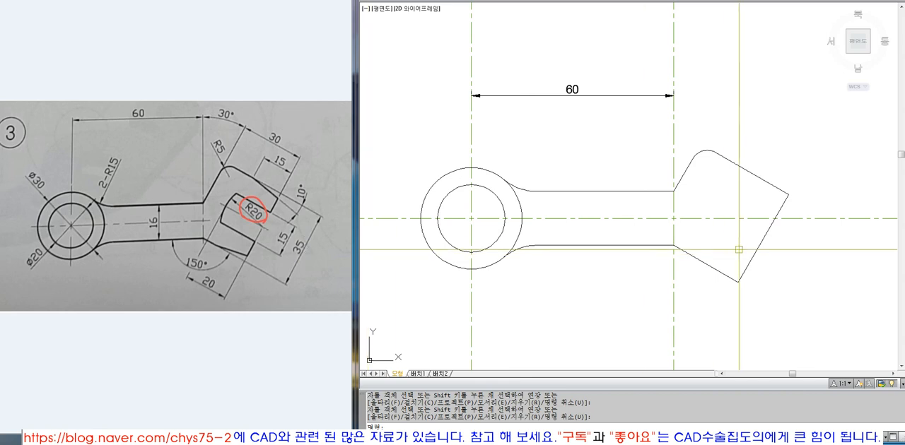
{"action": "type", "text": "o"}
{"action": "key", "text": "Return"}
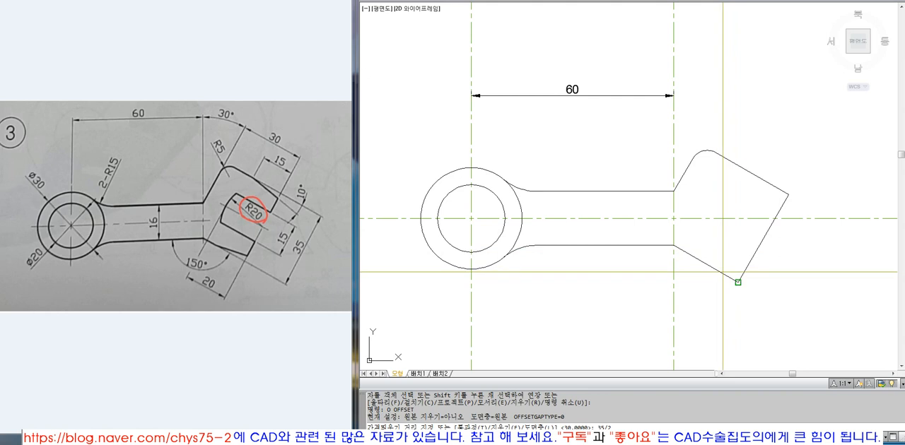
{"action": "key", "text": "Return"}
{"action": "left_click", "coordinate": [760, 178]}
{"action": "left_click", "coordinate": [729, 240]}
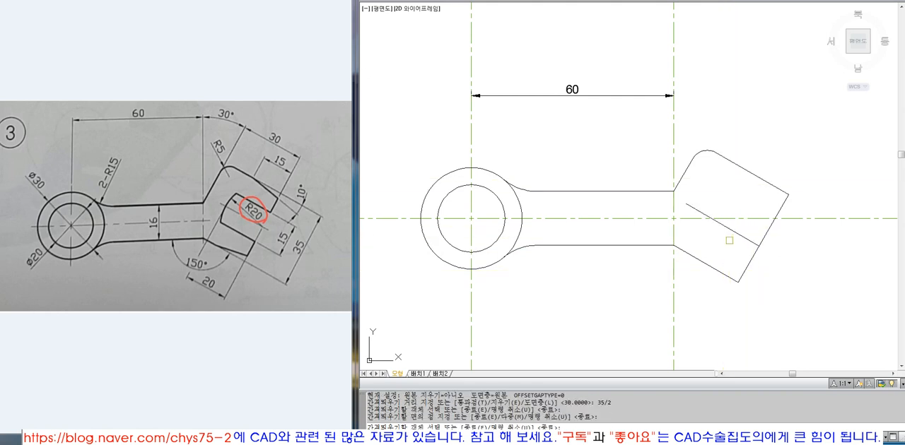
{"action": "key", "text": "Return"}
{"action": "left_click", "coordinate": [738, 234]}
{"action": "type", "text": "e"}
{"action": "key", "text": "Return"}
Measure the length of the head's far side from its lower corner to its upper corner.
{"action": "type", "text": "di"}
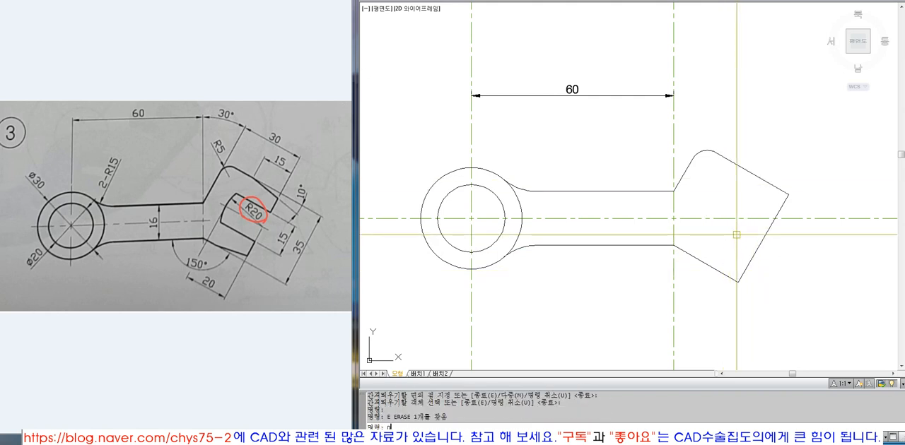
{"action": "key", "text": "Return"}
{"action": "left_click", "coordinate": [737, 282]}
{"action": "left_click", "coordinate": [785, 204]}
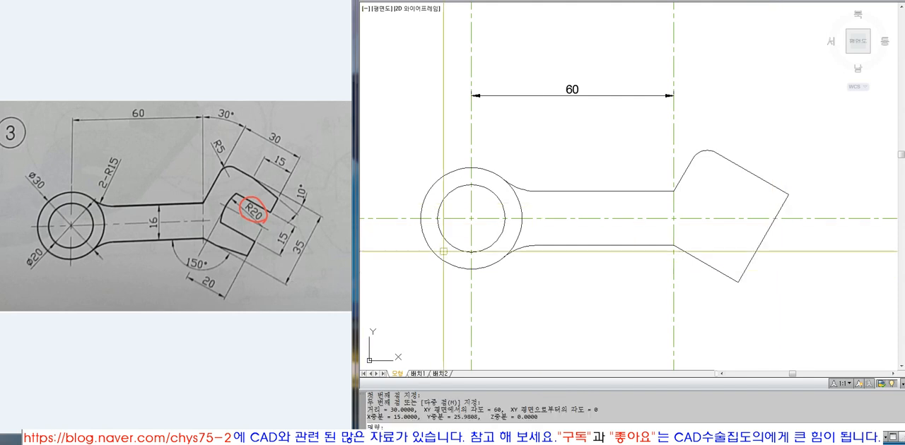
{"action": "key", "text": "Escape"}
Erase the head's upper side line and the rounded corner arc next to it.
{"action": "left_click", "coordinate": [745, 169]}
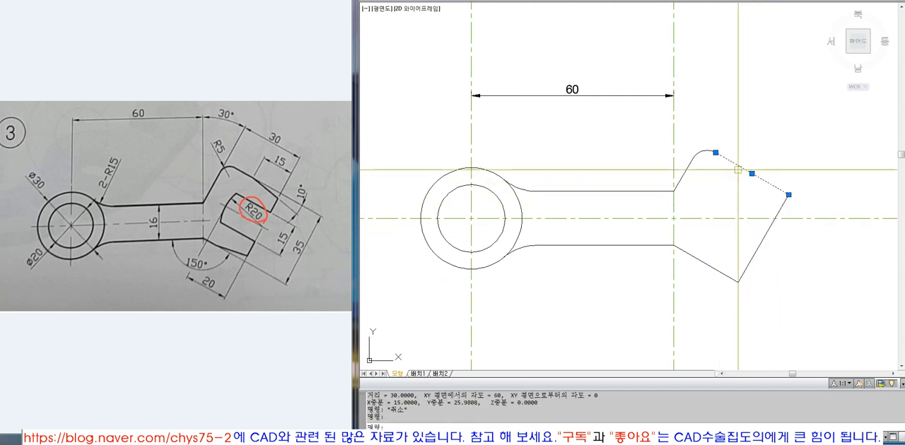
{"action": "left_click", "coordinate": [705, 152]}
{"action": "type", "text": "E"}
{"action": "key", "text": "Return"}
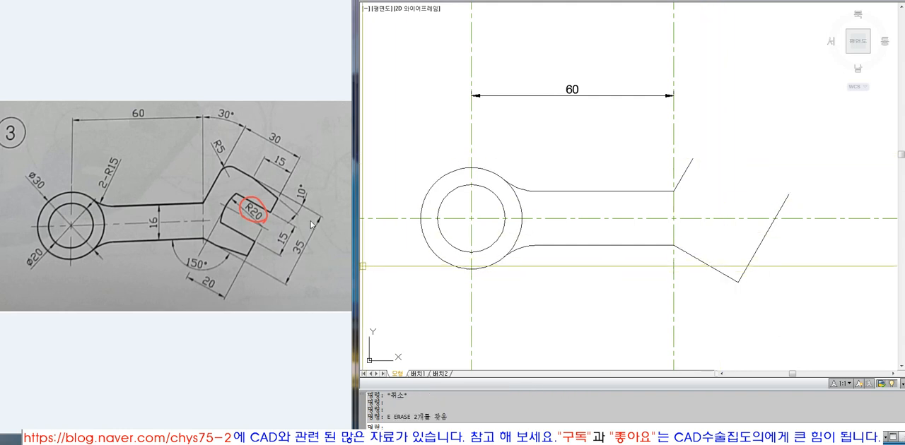
{"action": "key", "text": "Escape"}
{"action": "key", "text": "Escape"}
Offset the head's lower slanted line by 35 upward for a new upper side.
{"action": "type", "text": "O"}
{"action": "key", "text": "Return"}
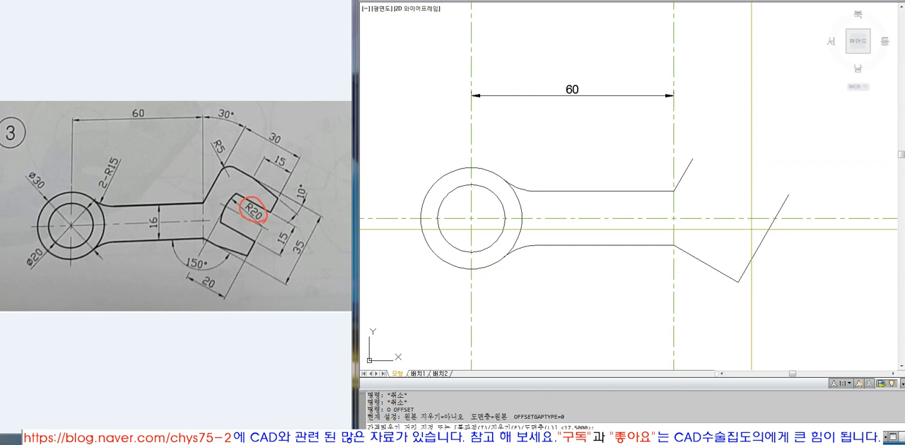
{"action": "type", "text": "35"}
{"action": "key", "text": "Return"}
{"action": "left_click", "coordinate": [707, 264]}
{"action": "left_click", "coordinate": [699, 158]}
{"action": "key", "text": "Return"}
Extend the new upper side and the slanted line from the arm's upper edge until they meet in a corner.
{"action": "type", "text": "F"}
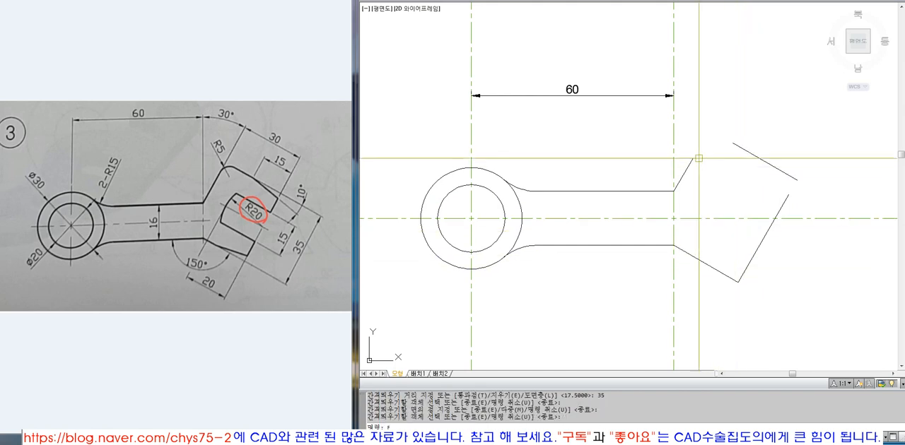
{"action": "type", "text": "X"}
{"action": "key", "text": "Return"}
{"action": "left_click", "coordinate": [691, 162]}
{"action": "key", "text": "Return"}
{"action": "left_click", "coordinate": [741, 148]}
{"action": "key", "text": "Return"}
{"action": "key", "text": "Return"}
{"action": "left_click", "coordinate": [736, 146]}
{"action": "key", "text": "Return"}
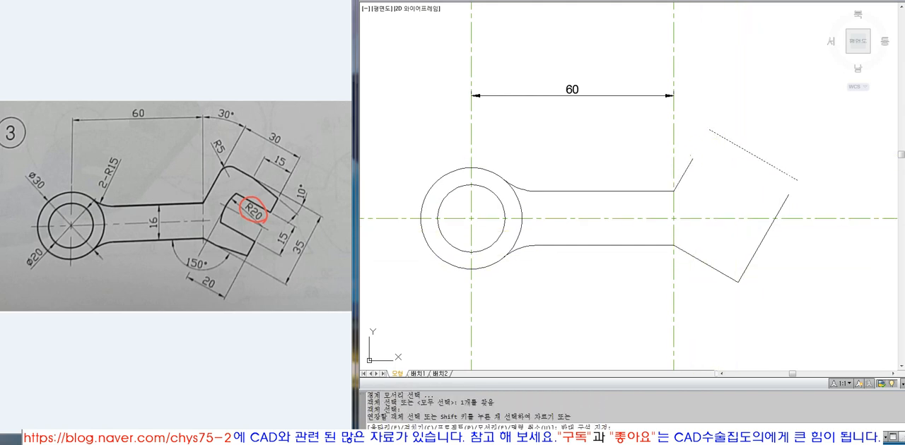
{"action": "left_click", "coordinate": [688, 162]}
{"action": "key", "text": "Return"}
Extend the head's far side line up to the new upper side.
{"action": "key", "text": "Return"}
{"action": "left_click", "coordinate": [786, 173]}
Measure the distance between the two outer corners of the head.
{"action": "key", "text": "Return"}
{"action": "left_click", "coordinate": [783, 203]}
{"action": "key", "text": "Return"}
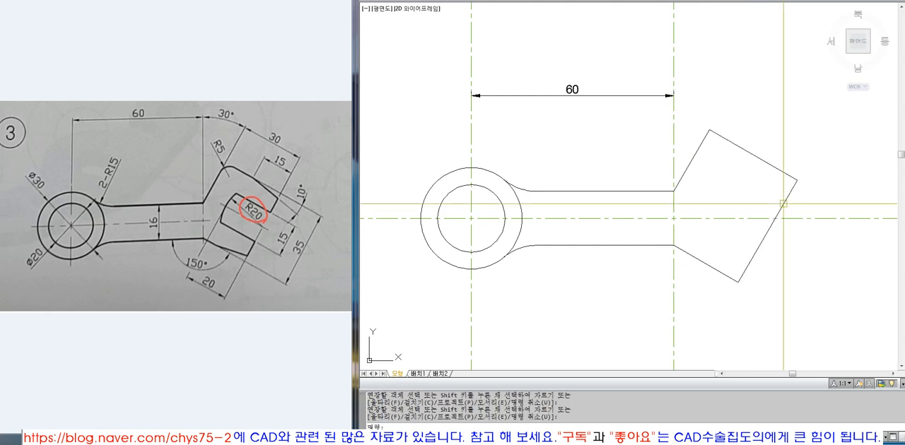
{"action": "type", "text": "DI"}
{"action": "key", "text": "Return"}
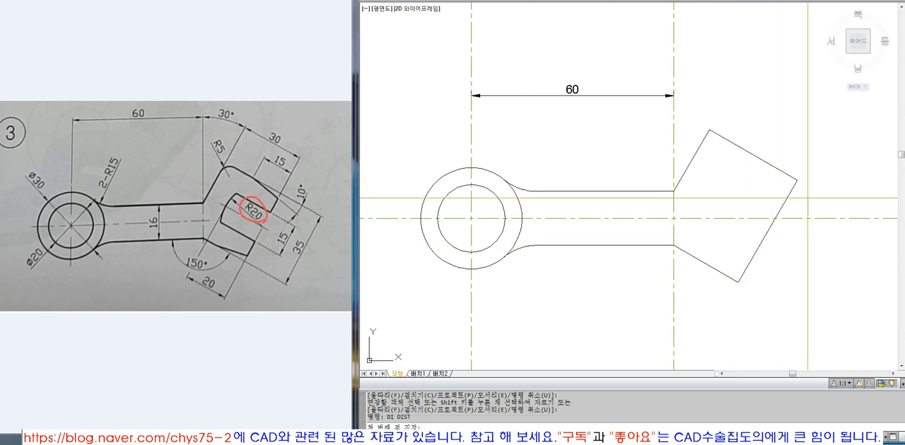
{"action": "left_click", "coordinate": [797, 181]}
{"action": "left_click", "coordinate": [738, 282]}
{"action": "key", "text": "Escape"}
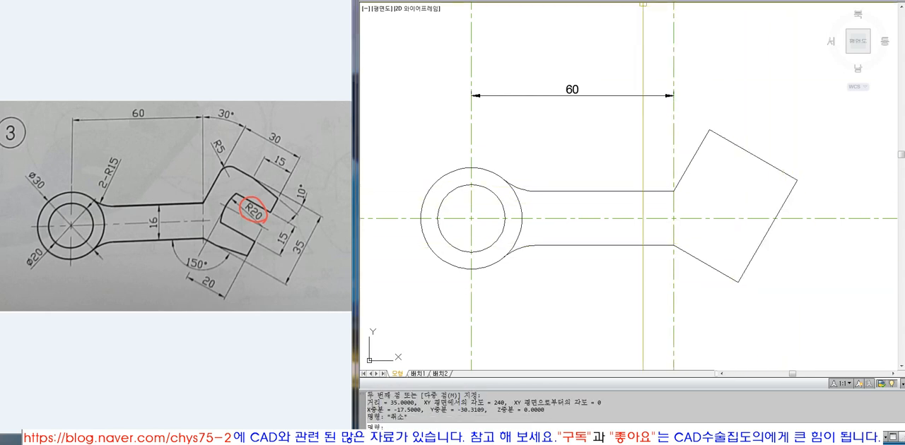
{"action": "left_click", "coordinate": [602, 0]}
{"action": "left_click", "coordinate": [613, 0]}
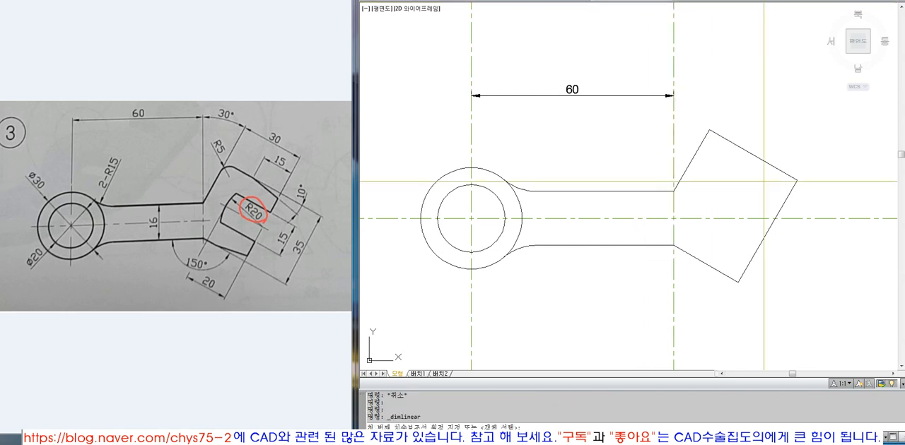
{"action": "left_click", "coordinate": [738, 282]}
{"action": "left_click", "coordinate": [797, 181]}
{"action": "key", "text": "Escape"}
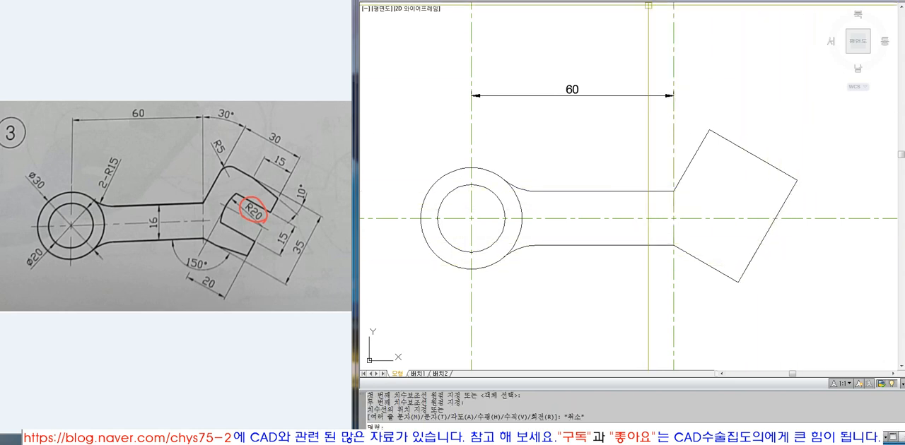
Add an aligned dimension to the head's far side between its two outer corners, placed outside the part.
{"action": "left_click", "coordinate": [648, 2]}
{"action": "left_click", "coordinate": [609, 31]}
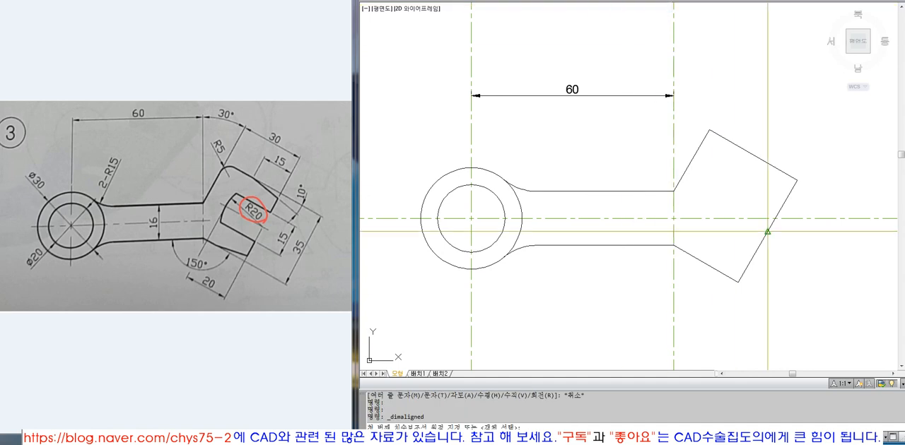
{"action": "left_click", "coordinate": [738, 282]}
{"action": "left_click", "coordinate": [797, 180]}
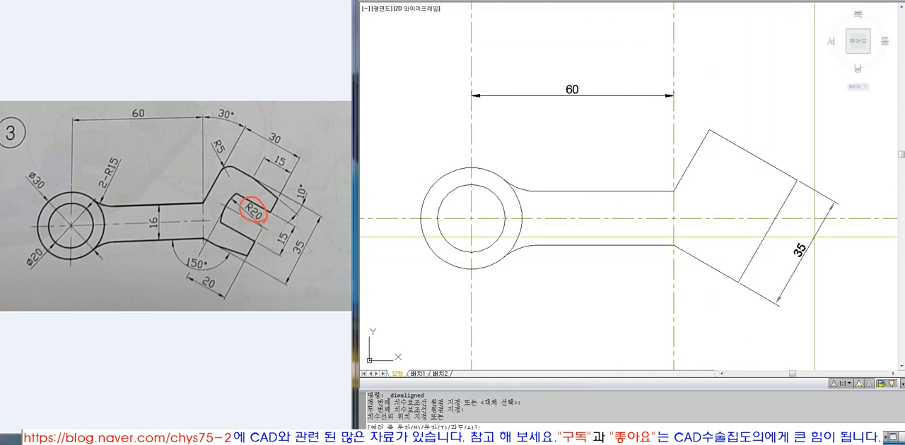
{"action": "left_click", "coordinate": [832, 208]}
{"action": "key", "text": "Escape"}
Move the arm's horizontal dimension and the head's aligned dimension to the Dim layer.
{"action": "left_click", "coordinate": [813, 238]}
{"action": "left_click", "coordinate": [584, 105]}
{"action": "left_click", "coordinate": [557, 59]}
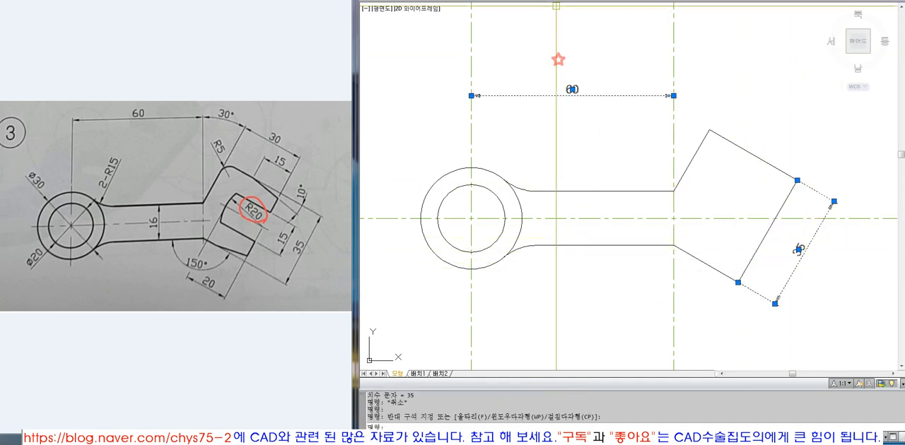
{"action": "left_click", "coordinate": [556, 1]}
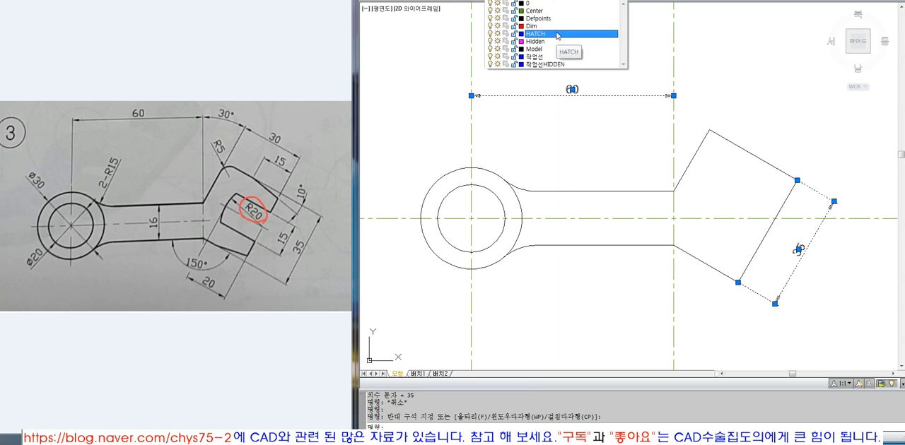
{"action": "left_click", "coordinate": [557, 26]}
{"action": "key", "text": "Escape"}
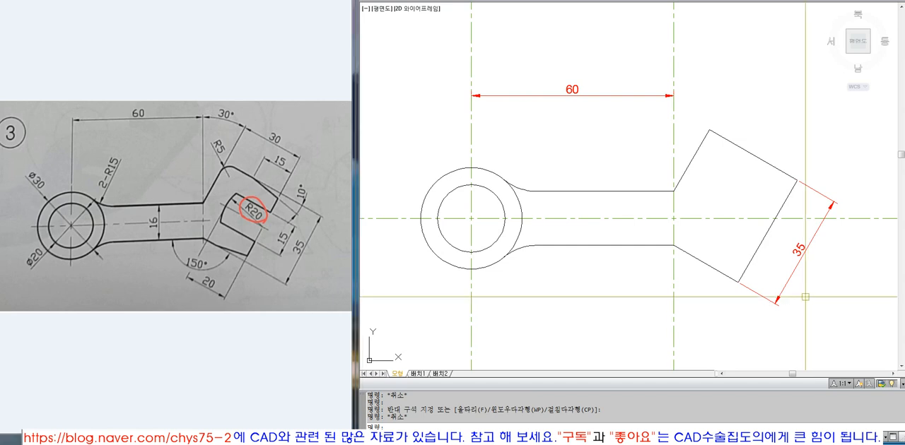
Offset the head's upper side by 35/2 into the head for its middle line.
{"action": "type", "text": "o"}
{"action": "key", "text": "Return"}
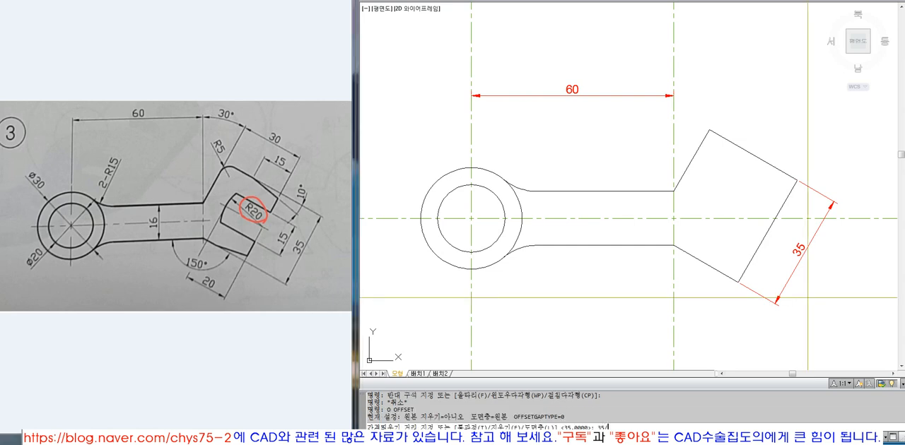
{"action": "key", "text": "Return"}
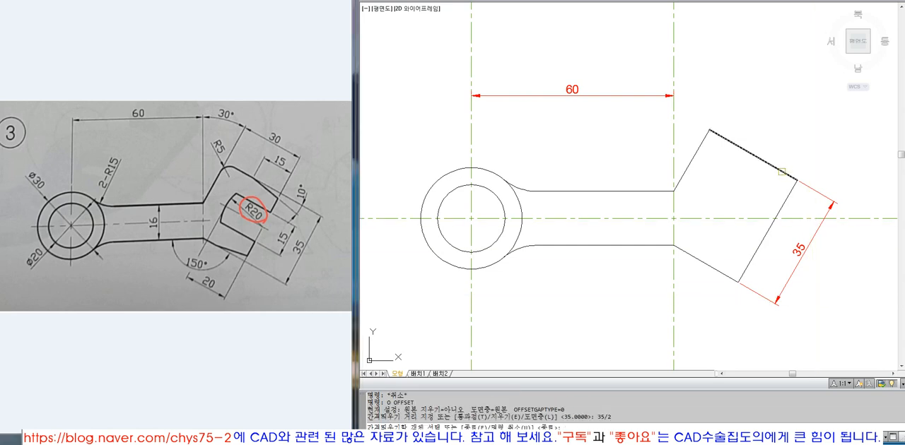
{"action": "left_click", "coordinate": [781, 171]}
{"action": "left_click", "coordinate": [741, 175]}
{"action": "key", "text": "Return"}
Match the head's middle line to the properties of the horizontal centre line.
{"action": "type", "text": "ma"}
{"action": "key", "text": "Return"}
{"action": "left_click", "coordinate": [787, 218]}
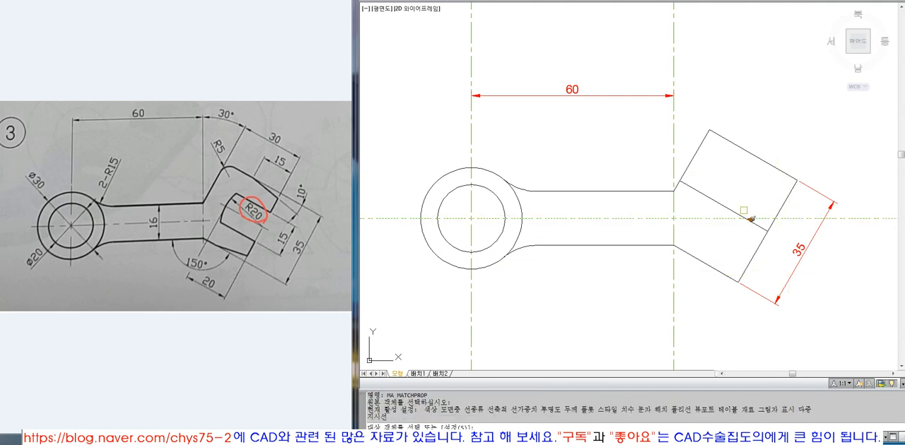
{"action": "left_click", "coordinate": [750, 218]}
{"action": "key", "text": "Return"}
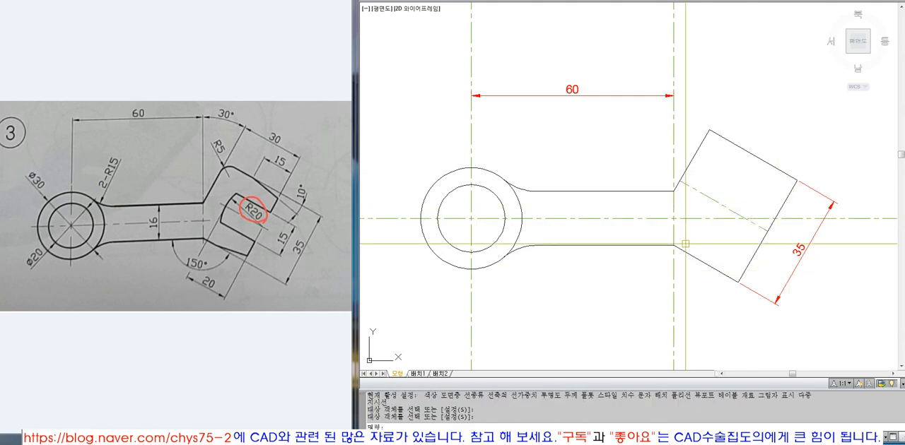
{"action": "left_click", "coordinate": [761, 232]}
{"action": "mouse_move", "coordinate": [768, 231]}
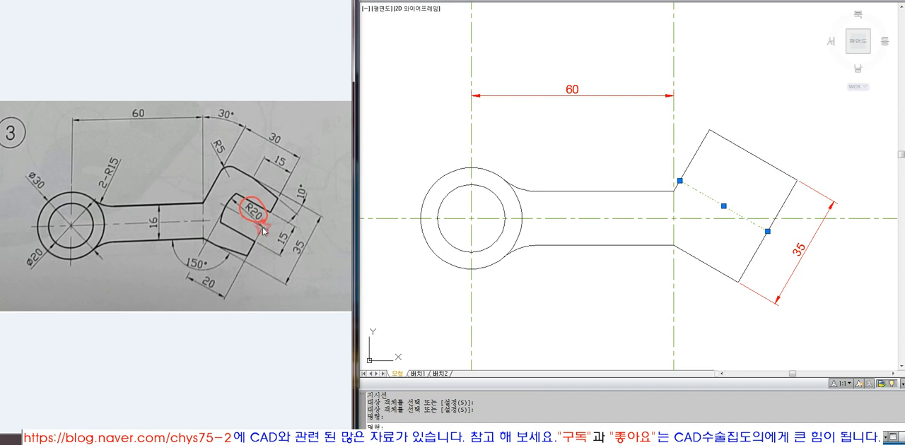
{"action": "key", "text": "Escape"}
{"action": "key", "text": "Escape"}
{"action": "key", "text": "Escape"}
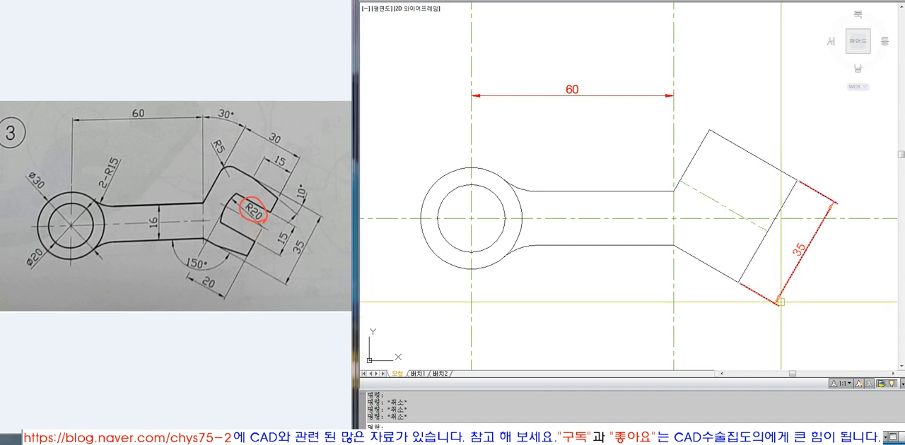
Draw a circle of radius 20 centred where the head's centre line meets its far side.
{"action": "type", "text": "c"}
{"action": "key", "text": "Return"}
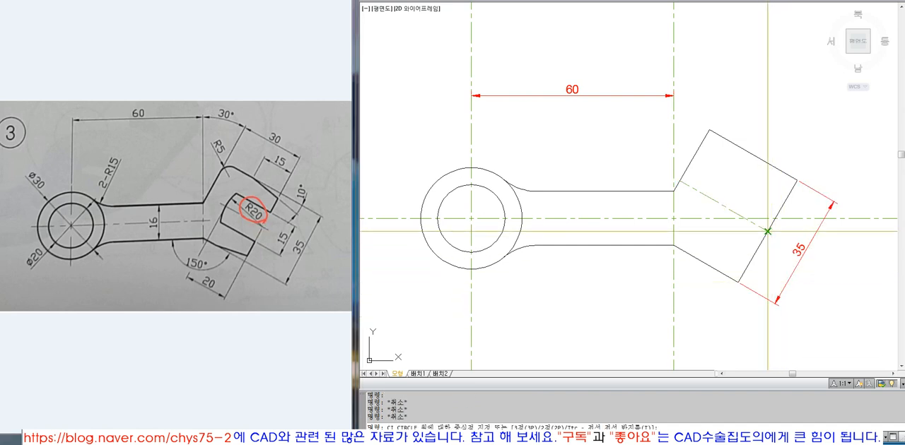
{"action": "left_click", "coordinate": [767, 231]}
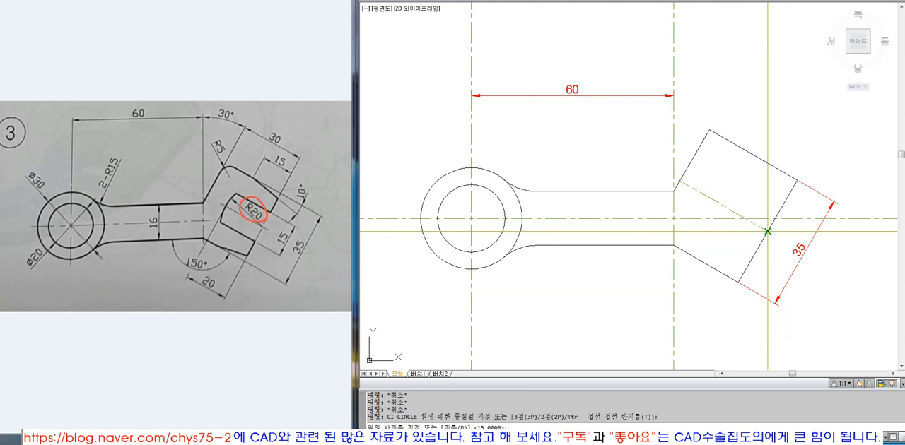
{"action": "type", "text": "20"}
{"action": "key", "text": "Return"}
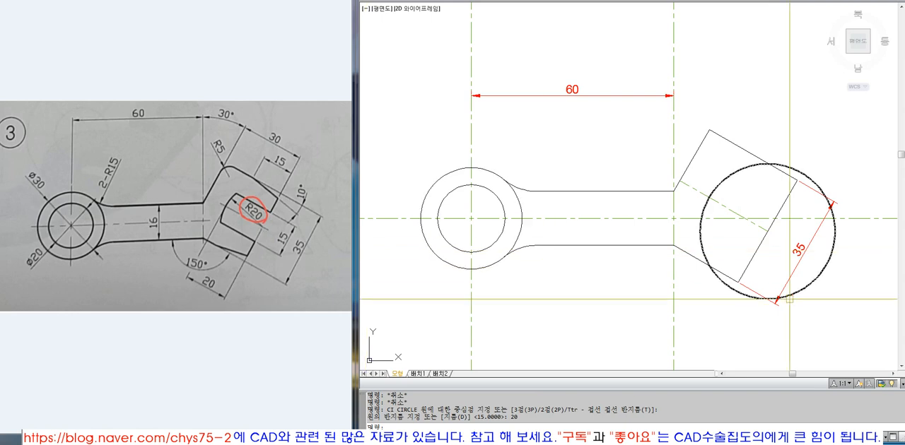
Offset the head's slanted centre line by 7.5 to both sides for the slot's edges.
{"action": "type", "text": "o"}
{"action": "key", "text": "Return"}
{"action": "type", "text": "7."}
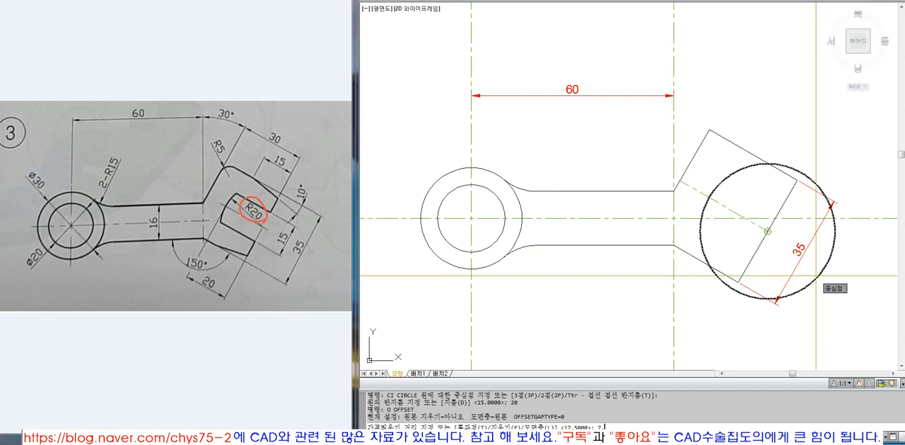
{"action": "type", "text": "5"}
{"action": "key", "text": "Return"}
{"action": "left_click", "coordinate": [728, 209]}
{"action": "left_click", "coordinate": [739, 193]}
{"action": "left_click", "coordinate": [726, 208]}
{"action": "left_click", "coordinate": [715, 246]}
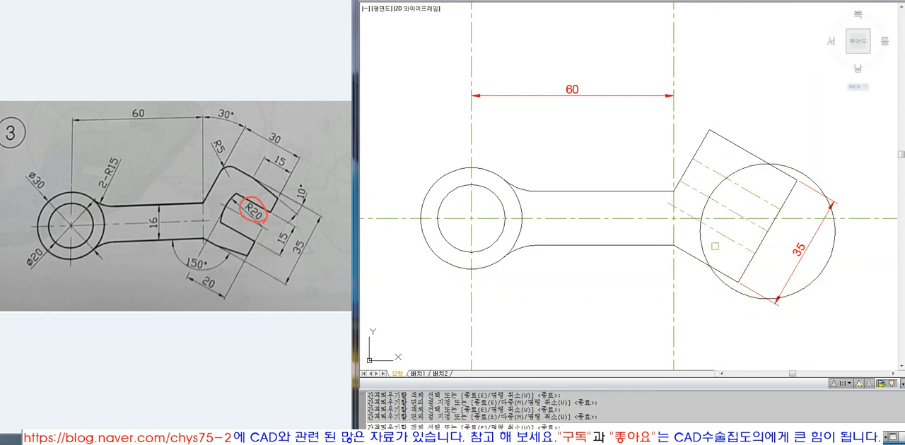
{"action": "key", "text": "Return"}
Match the two slot edge lines to the properties of the radius 20 circle.
{"action": "type", "text": "ma"}
{"action": "key", "text": "Return"}
{"action": "left_click", "coordinate": [702, 242]}
{"action": "left_click", "coordinate": [713, 230]}
{"action": "left_click", "coordinate": [747, 190]}
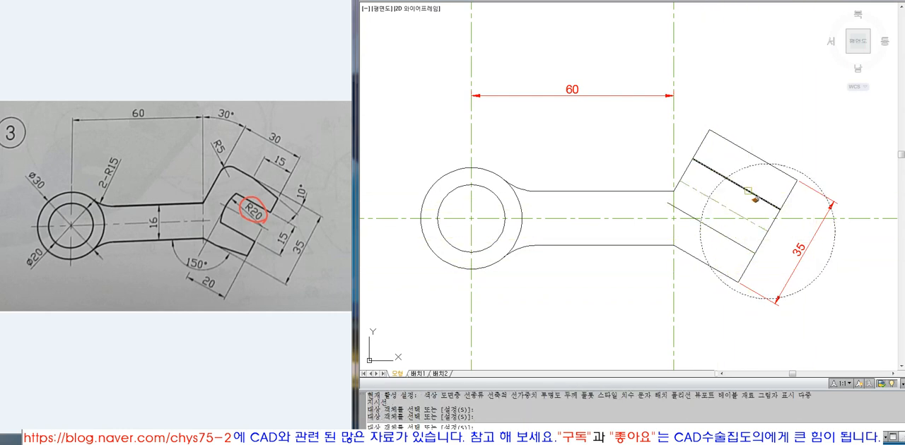
{"action": "key", "text": "Return"}
Trim the slot edge lines back to the circle and remove the circle's arc below the lower slot edge.
{"action": "type", "text": "tr"}
{"action": "key", "text": "Return"}
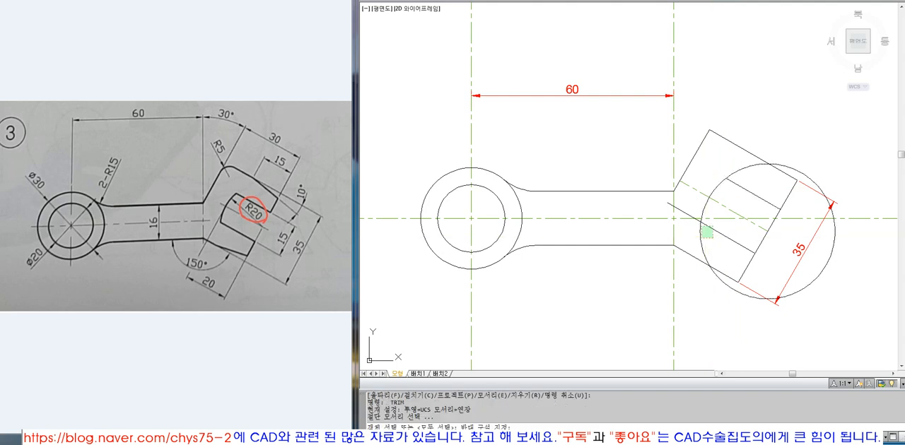
{"action": "key", "text": "Return"}
{"action": "left_click", "coordinate": [704, 238]}
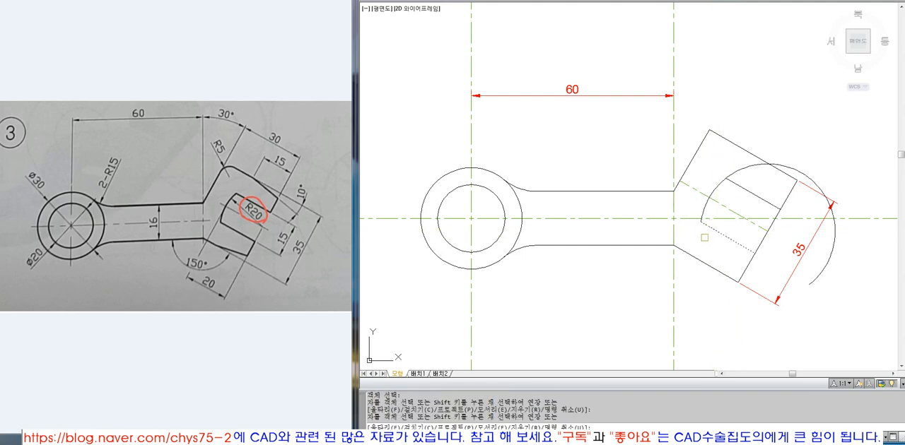
{"action": "key", "text": "Return"}
{"action": "key", "text": "Return"}
Trim away the circle's arc above the upper slot edge.
{"action": "left_click", "coordinate": [751, 195]}
{"action": "key", "text": "Return"}
{"action": "left_click", "coordinate": [750, 166]}
{"action": "key", "text": "Return"}
{"action": "key", "text": "Return"}
Trim the head's end edge between the two slot edge lines to open the slot.
{"action": "left_click", "coordinate": [744, 189]}
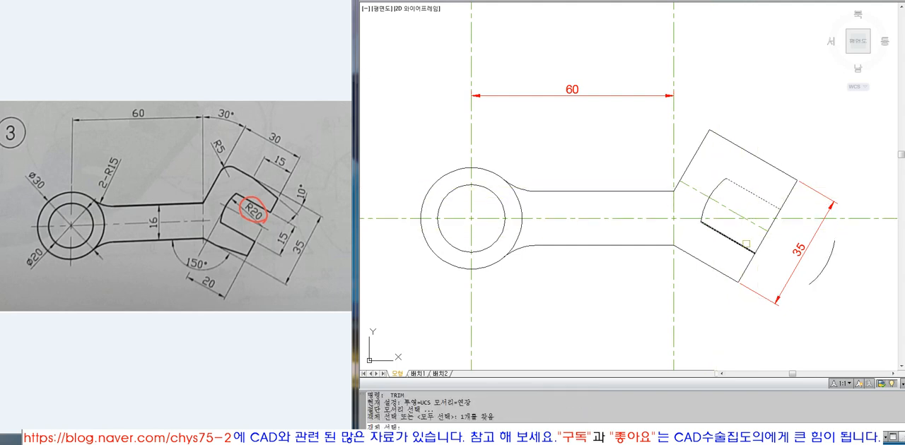
{"action": "left_click", "coordinate": [746, 243]}
{"action": "key", "text": "Return"}
{"action": "left_click", "coordinate": [745, 236]}
{"action": "left_click", "coordinate": [768, 244]}
{"action": "key", "text": "Return"}
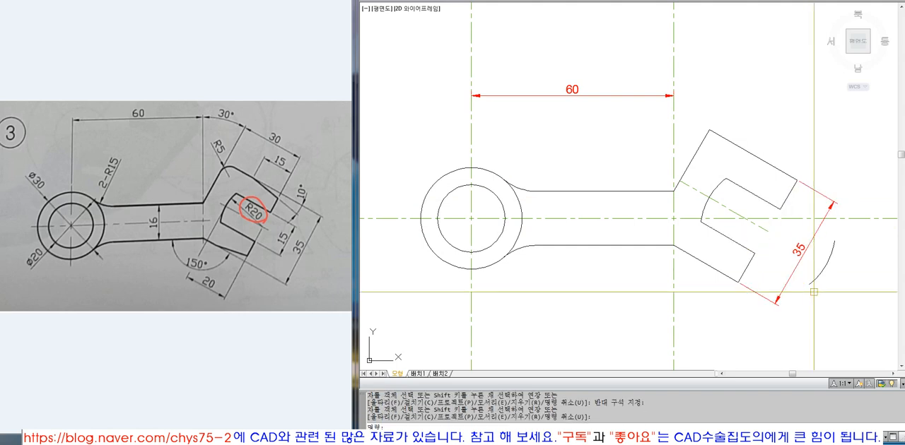
Erase the leftover circle arc outside the head.
{"action": "left_click", "coordinate": [829, 284]}
{"action": "left_click", "coordinate": [813, 271]}
{"action": "type", "text": "e"}
{"action": "key", "text": "Return"}
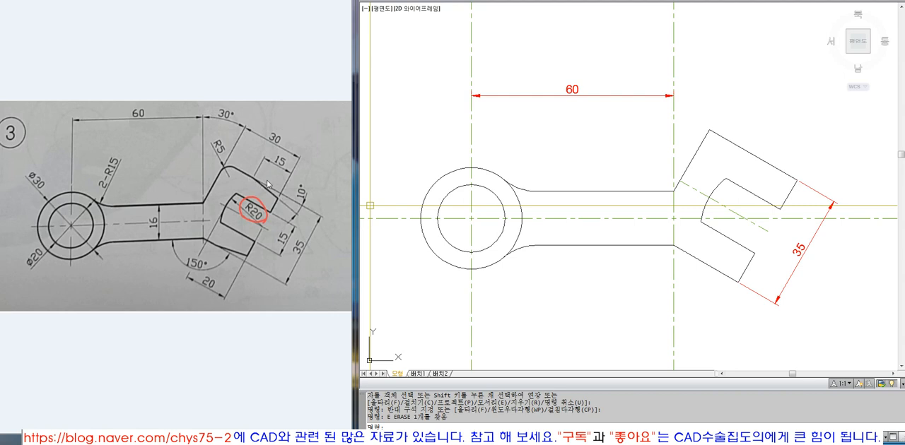
Offset the upper part of the head's end edge inward by 15.
{"action": "key", "text": "o"}
{"action": "key", "text": "Return"}
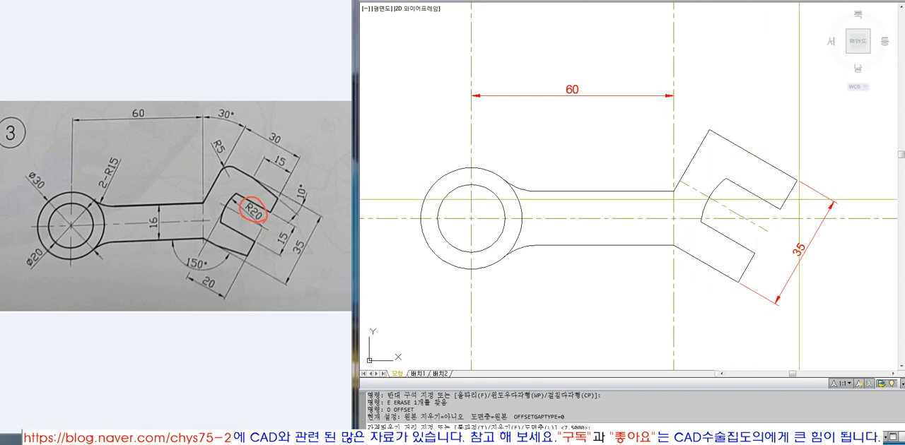
{"action": "type", "text": "15"}
{"action": "key", "text": "Return"}
{"action": "left_click", "coordinate": [787, 195]}
{"action": "left_click", "coordinate": [770, 184]}
{"action": "key", "text": "Return"}
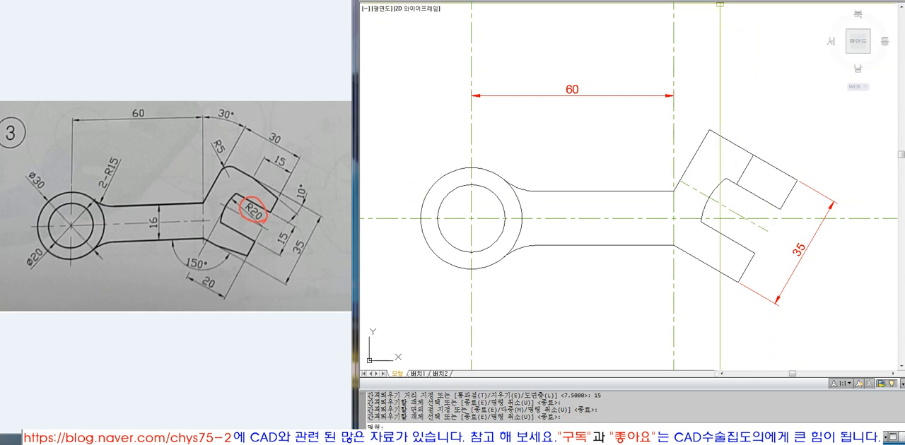
{"action": "left_click", "coordinate": [600, 0]}
{"action": "left_click", "coordinate": [618, 1]}
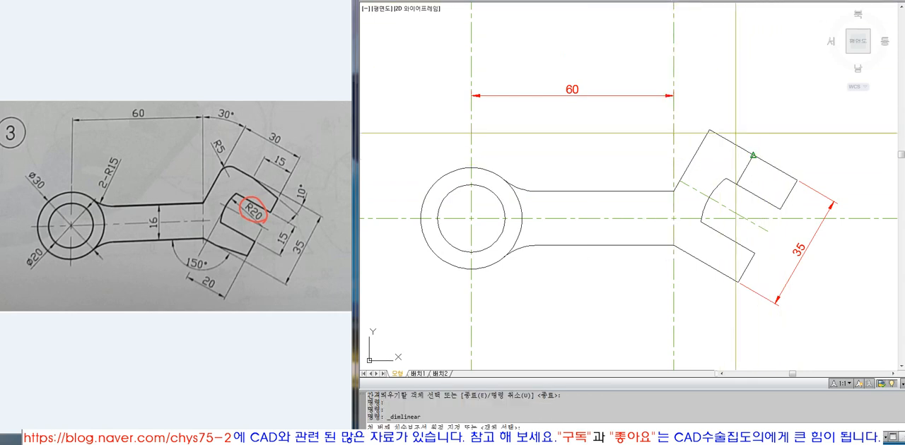
{"action": "key", "text": "Escape"}
Add an aligned dimension along the head's upper edge from the offset line to the outer corner.
{"action": "left_click", "coordinate": [601, 0]}
{"action": "left_click", "coordinate": [612, 7]}
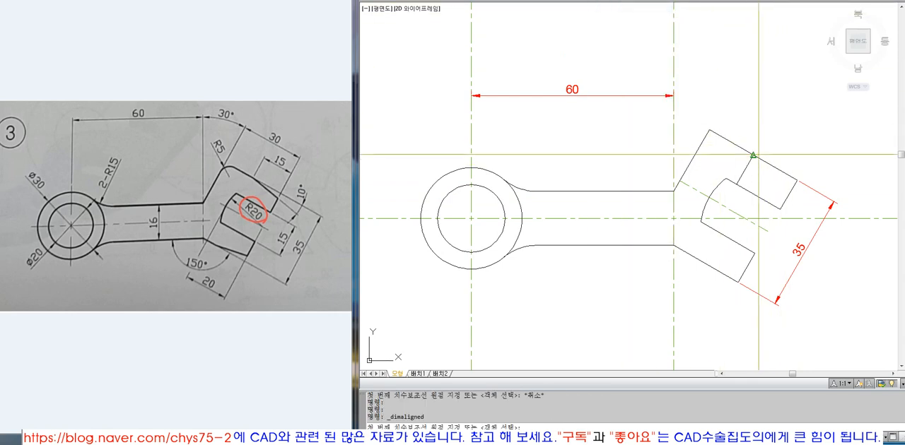
{"action": "left_click", "coordinate": [753, 154]}
{"action": "left_click", "coordinate": [797, 180]}
{"action": "left_click", "coordinate": [790, 138]}
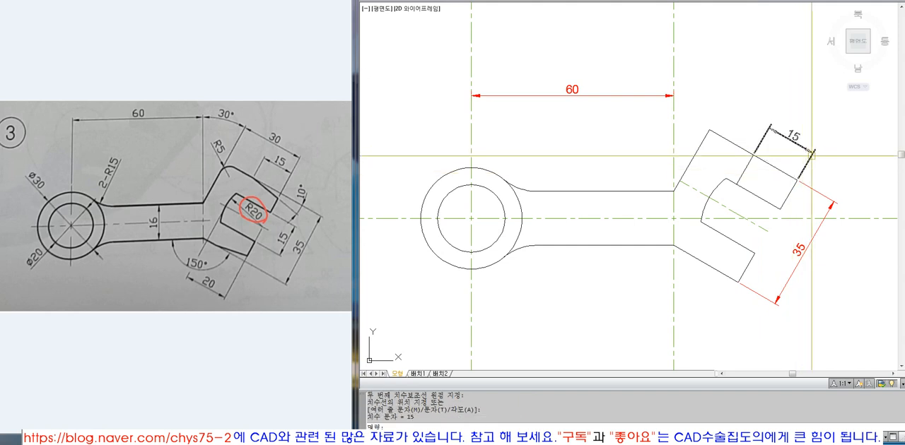
Match the new aligned dimension to the properties of the head's width dimension.
{"action": "type", "text": "ma"}
{"action": "key", "text": "Return"}
{"action": "left_click", "coordinate": [817, 189]}
{"action": "left_click", "coordinate": [792, 138]}
{"action": "key", "text": "Return"}
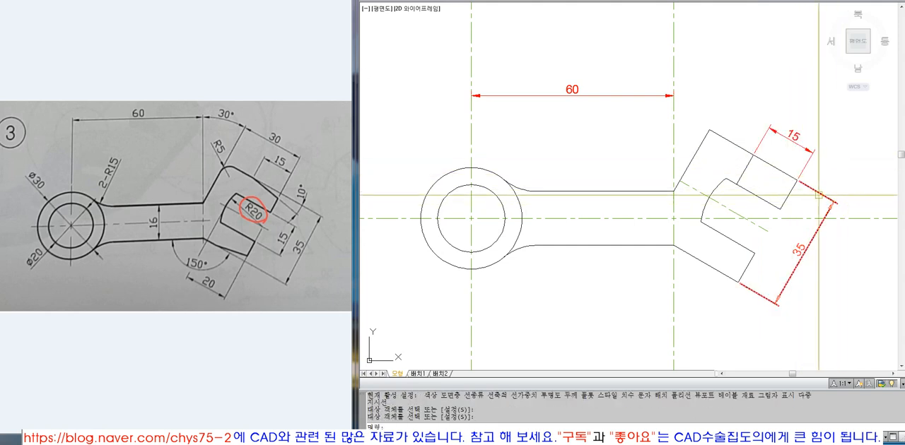
Examine the angled head up close and the offset line meeting its upper edge.
{"action": "type", "text": "z"}
{"action": "key", "text": "Return"}
{"action": "left_click", "coordinate": [606, 85]}
{"action": "left_click", "coordinate": [861, 321]}
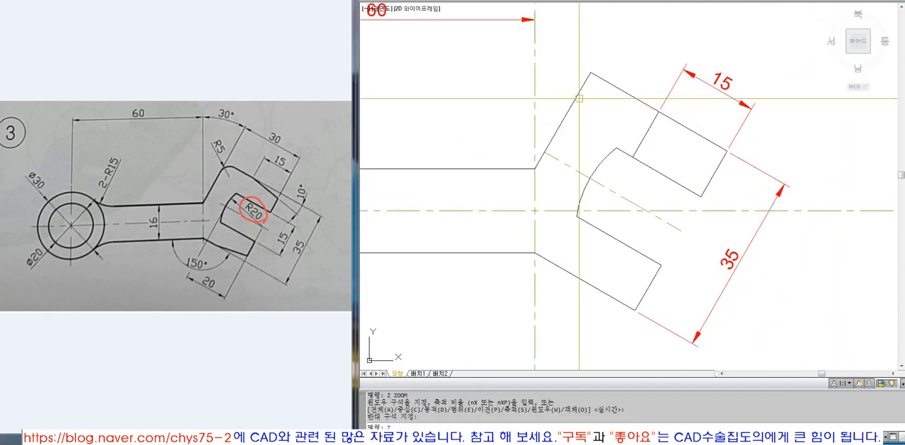
{"action": "type", "text": "z"}
{"action": "key", "text": "Return"}
{"action": "left_click", "coordinate": [470, 38]}
{"action": "left_click", "coordinate": [774, 253]}
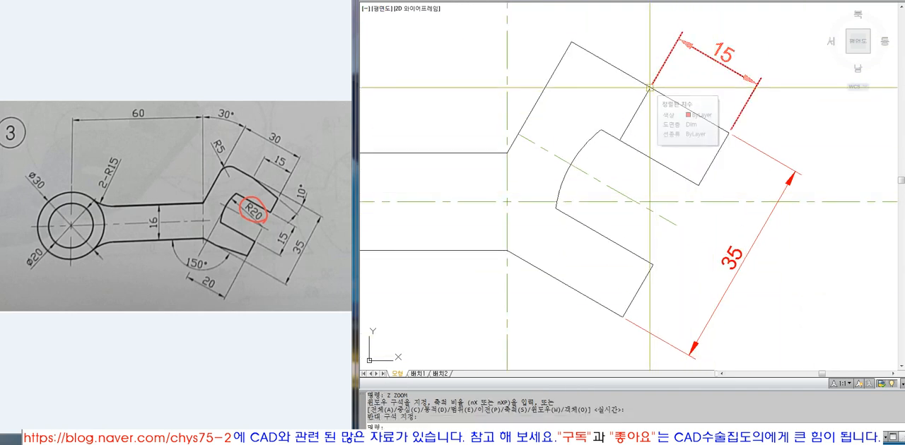
{"action": "left_click", "coordinate": [650, 88]}
{"action": "mouse_move", "coordinate": [649, 87]}
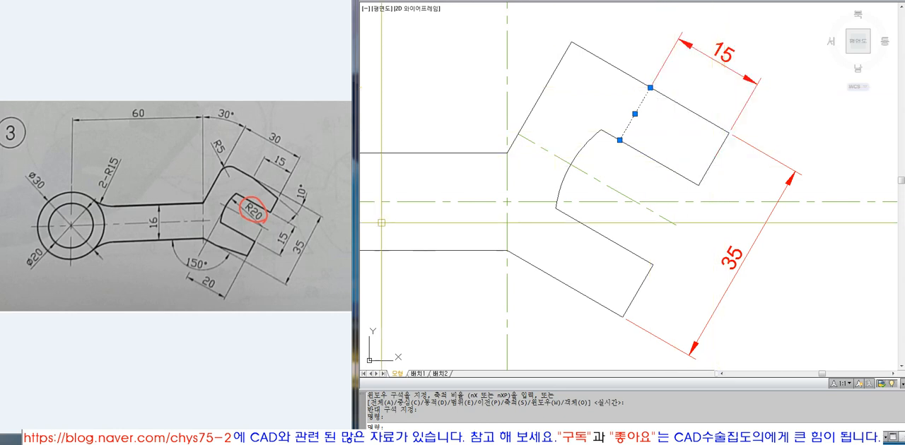
{"action": "key", "text": "Escape"}
{"action": "key", "text": "Escape"}
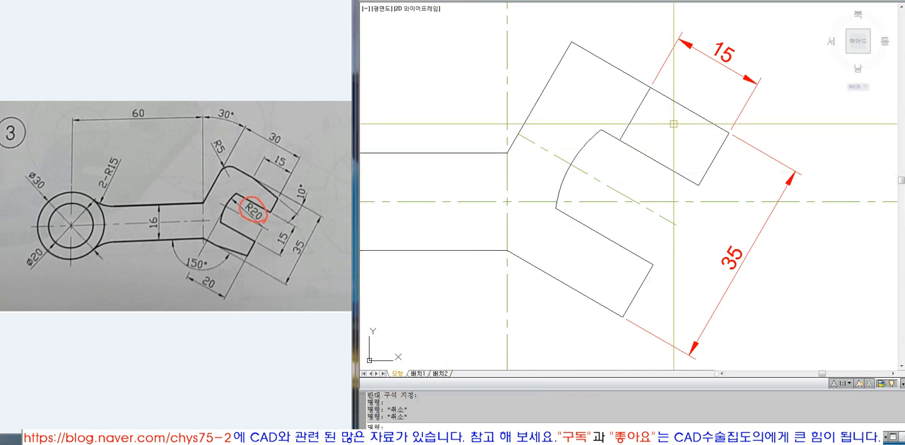
Try a line over the upper edge from the offset line to the head's outer corner, and erase it.
{"action": "type", "text": "l"}
{"action": "key", "text": "Return"}
{"action": "left_click", "coordinate": [649, 87]}
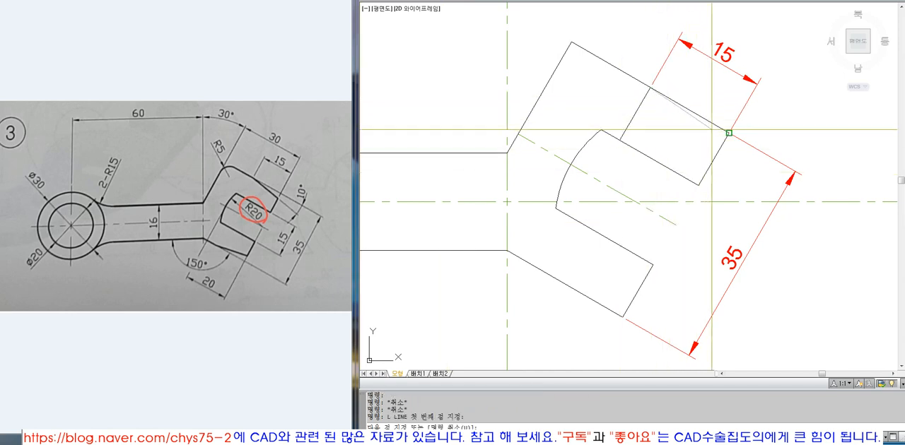
{"action": "left_click", "coordinate": [728, 131]}
{"action": "key", "text": "Return"}
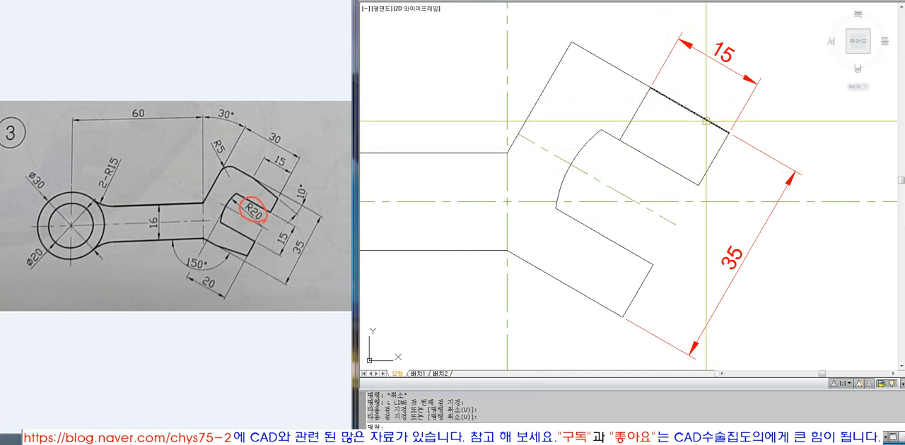
{"action": "left_click", "coordinate": [689, 110]}
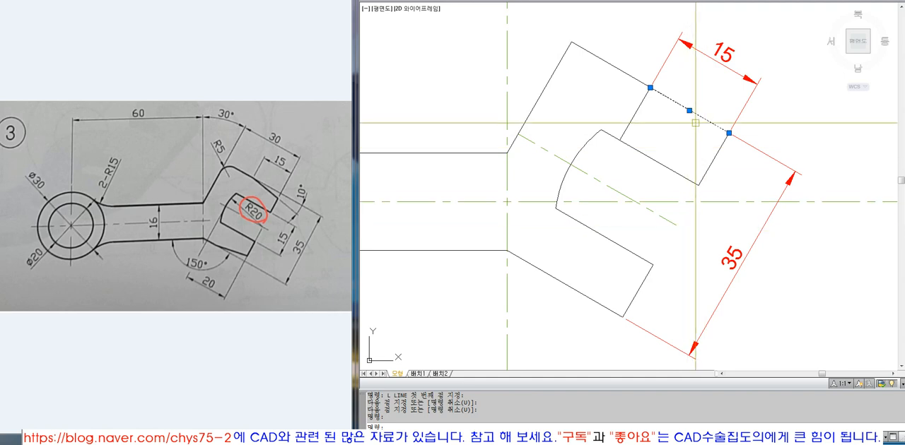
{"action": "type", "text": "e"}
{"action": "key", "text": "Return"}
Draw a line over the head's upper edge from the offset line's upper end to the outer corner.
{"action": "type", "text": "l"}
{"action": "key", "text": "Return"}
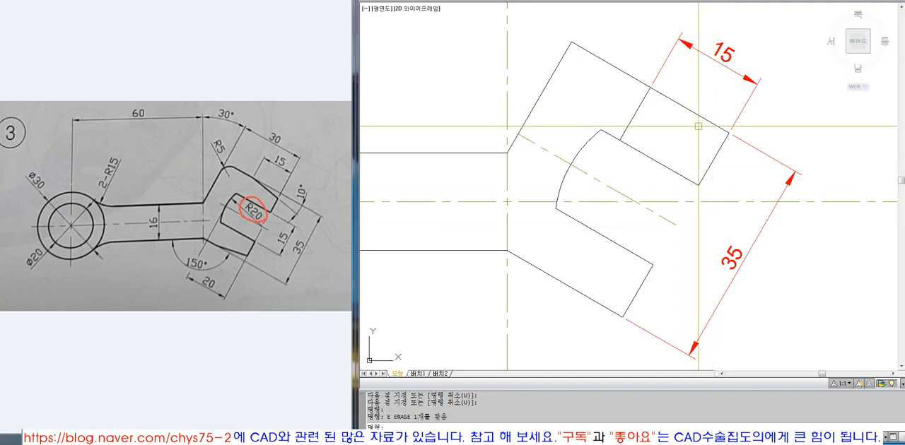
{"action": "left_click", "coordinate": [649, 87]}
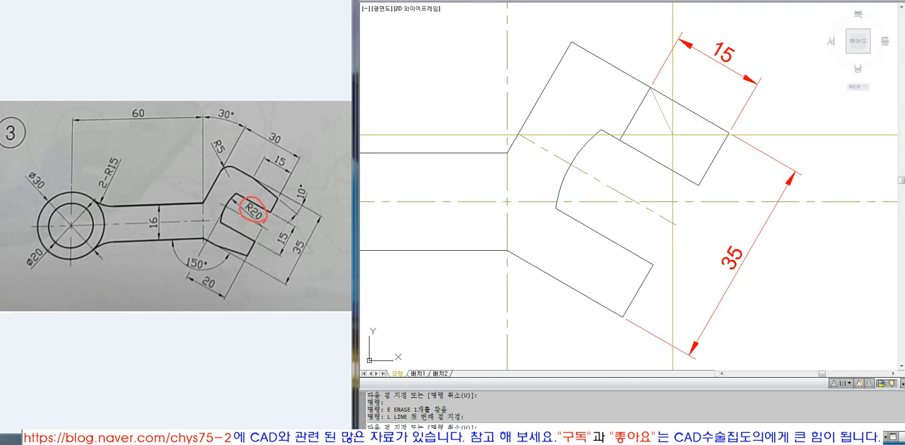
{"action": "left_click", "coordinate": [719, 131]}
{"action": "key", "text": "Return"}
Compare the newly drawn line with the full upper edge lying beneath it.
{"action": "left_click", "coordinate": [717, 126]}
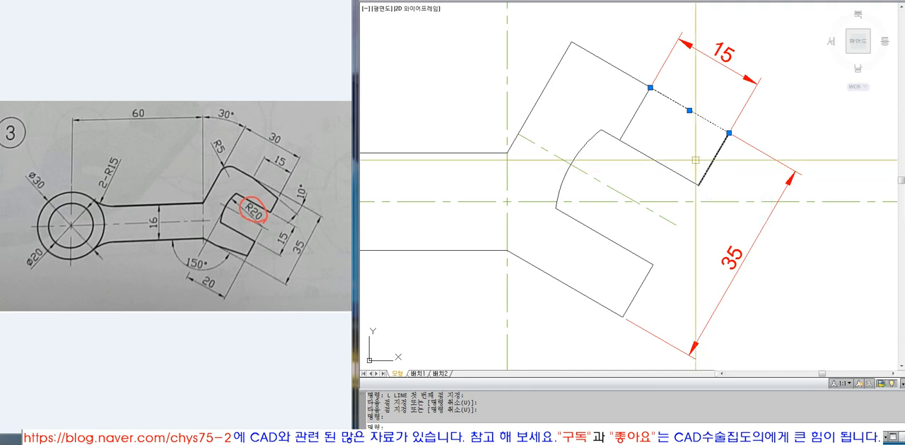
{"action": "key", "text": "Escape"}
{"action": "left_click", "coordinate": [635, 76]}
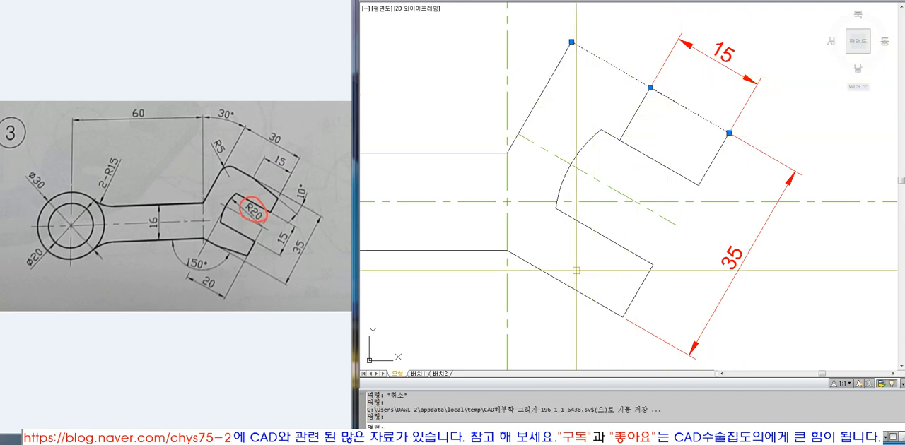
{"action": "key", "text": "Escape"}
{"action": "left_click", "coordinate": [700, 116]}
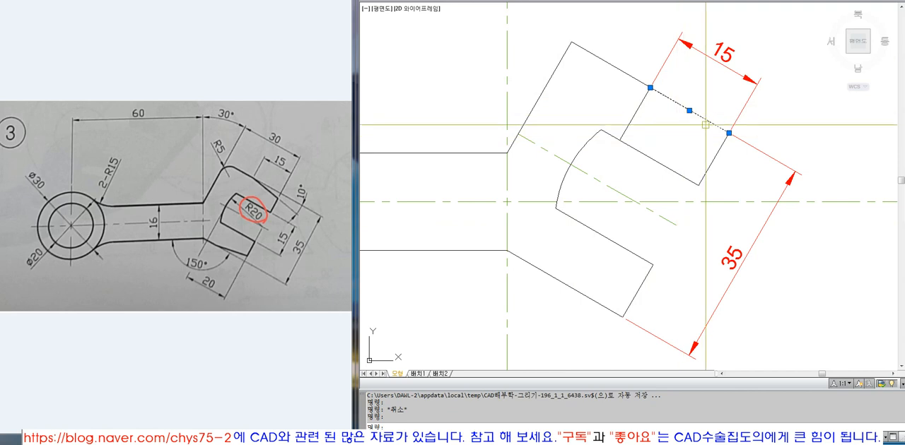
{"action": "key", "text": "Escape"}
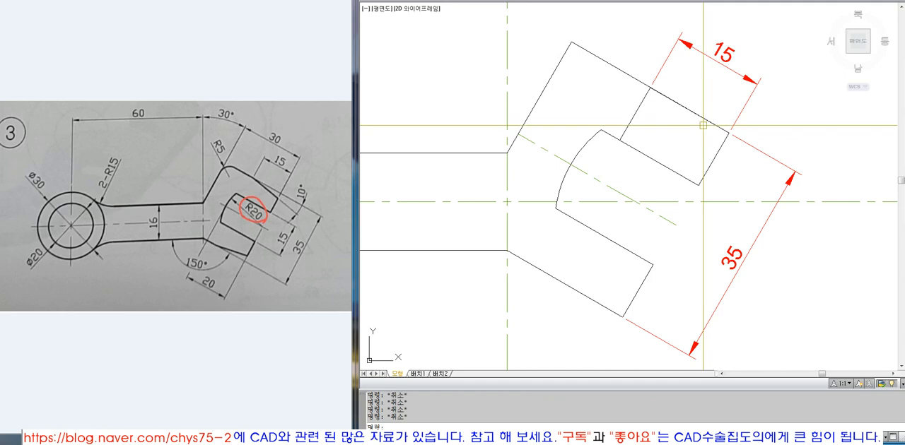
Rotate the overlaid line by -10 degrees about the offset line's upper end.
{"action": "type", "text": "ro"}
{"action": "key", "text": "Return"}
{"action": "left_click", "coordinate": [705, 118]}
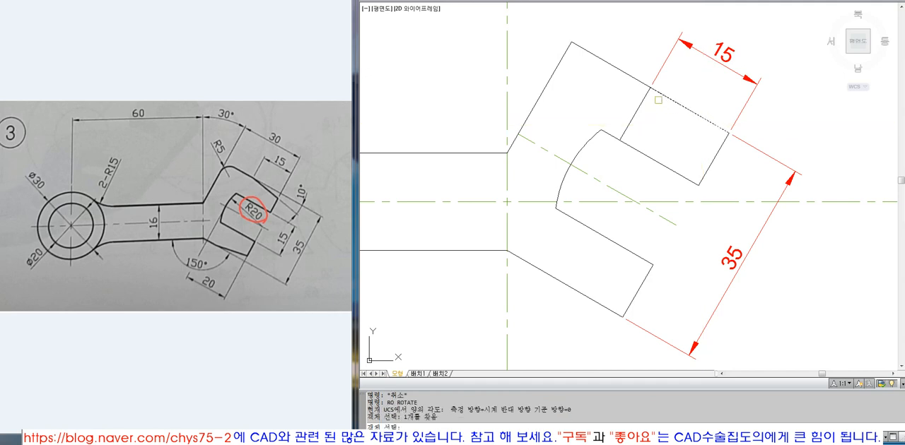
{"action": "key", "text": "Return"}
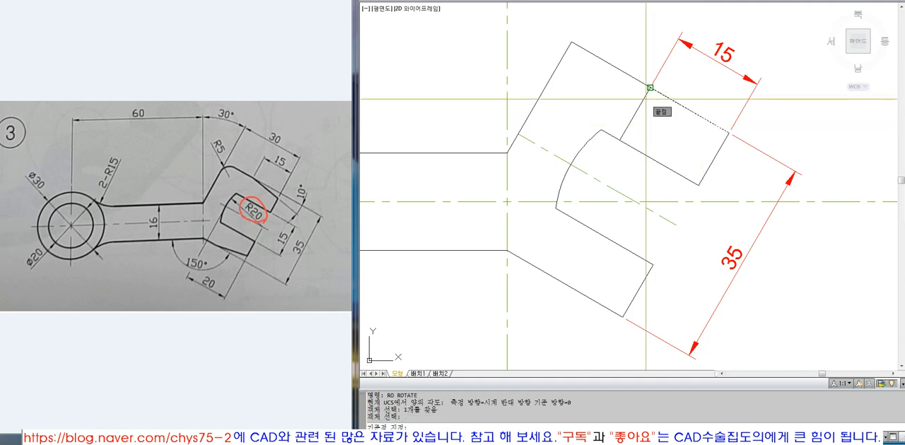
{"action": "left_click", "coordinate": [650, 87]}
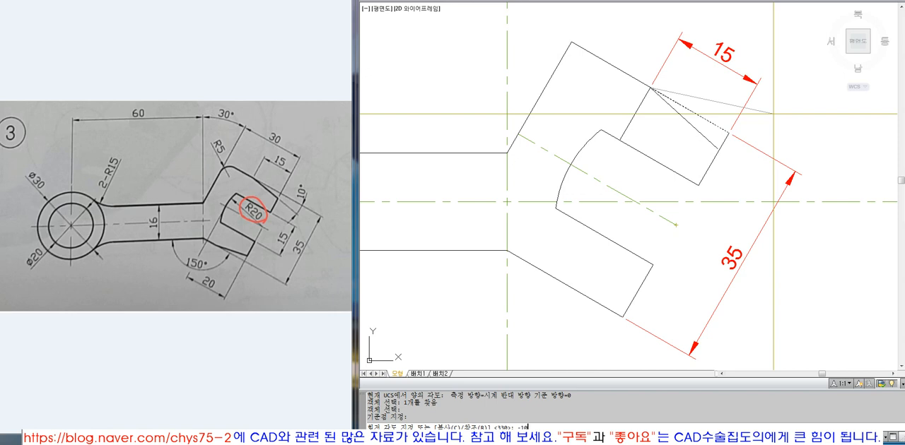
{"action": "key", "text": "Return"}
{"action": "key", "text": "Escape"}
{"action": "key", "text": "Escape"}
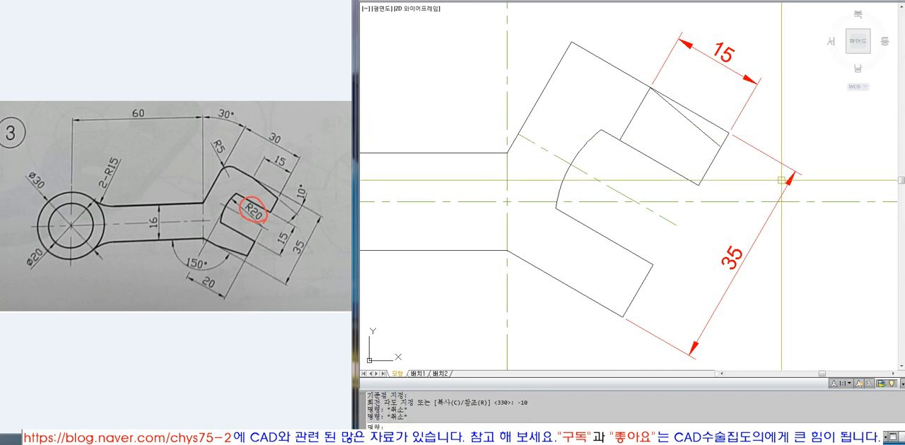
Join the rotated line and the head's end edge into a sharp corner with a radius 0 fillet.
{"action": "key", "text": "Return"}
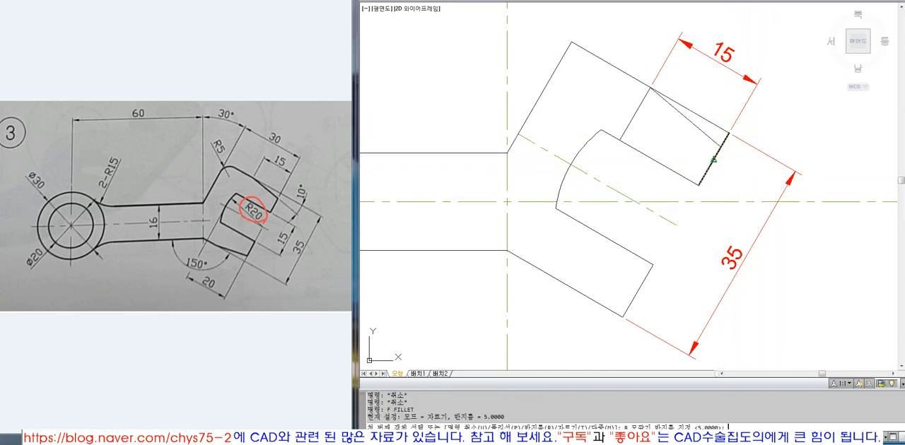
{"action": "left_click", "coordinate": [720, 128]}
{"action": "left_click", "coordinate": [719, 147]}
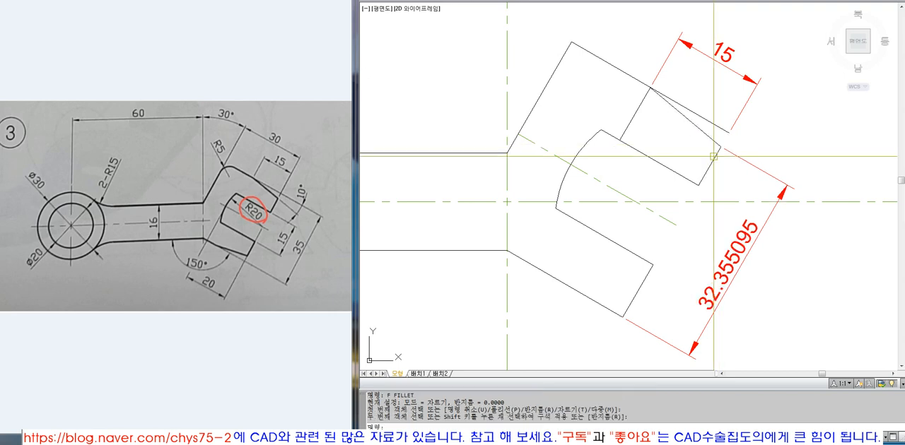
Stretch the head width dimension's upper origin back to the end of the original upper edge.
{"action": "left_click", "coordinate": [739, 152]}
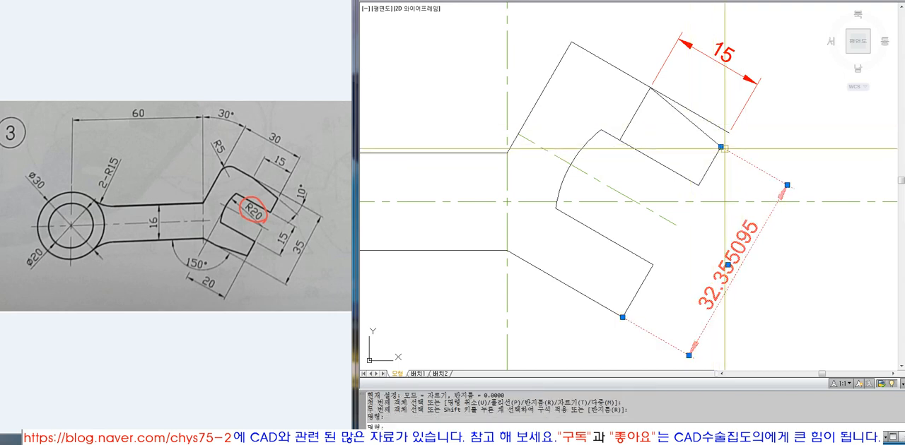
{"action": "key", "text": "Escape"}
{"action": "left_click", "coordinate": [721, 147]}
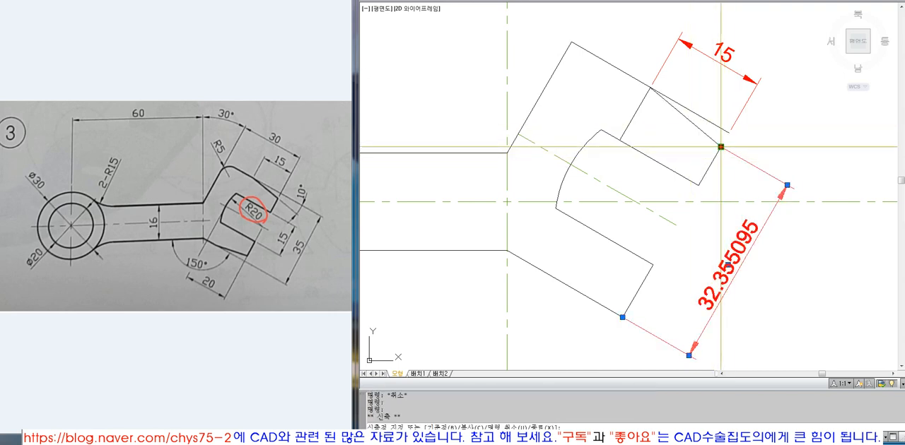
{"action": "left_click", "coordinate": [730, 132]}
{"action": "key", "text": "Escape"}
Trim the original upper edge beyond the start of the 10 degree taper line.
{"action": "type", "text": "tr"}
{"action": "key", "text": "Return"}
{"action": "left_click", "coordinate": [683, 115]}
{"action": "key", "text": "Return"}
{"action": "left_click", "coordinate": [688, 112]}
{"action": "key", "text": "Return"}
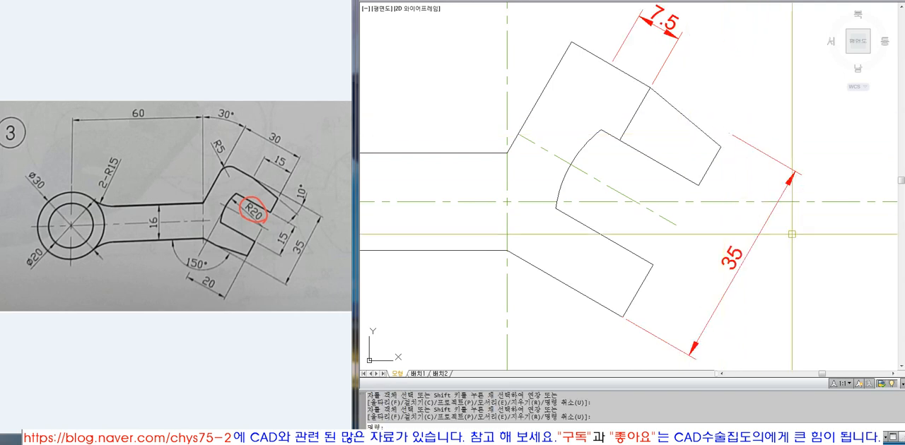
Stretch both origins of the upper edge dimension so it spans from the taper's start to the former outer corner.
{"action": "left_click", "coordinate": [665, 64]}
{"action": "left_click", "coordinate": [649, 87]}
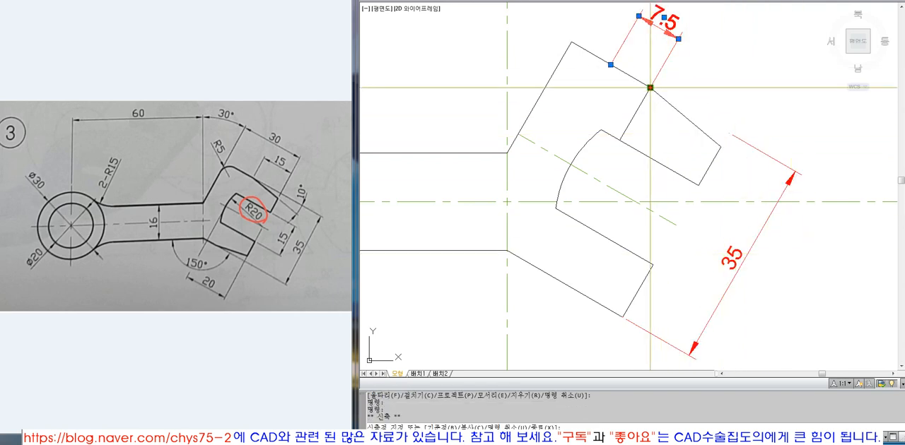
{"action": "type", "text": "NODE"}
{"action": "key", "text": "Return"}
{"action": "left_click", "coordinate": [730, 133]}
{"action": "key", "text": "Escape"}
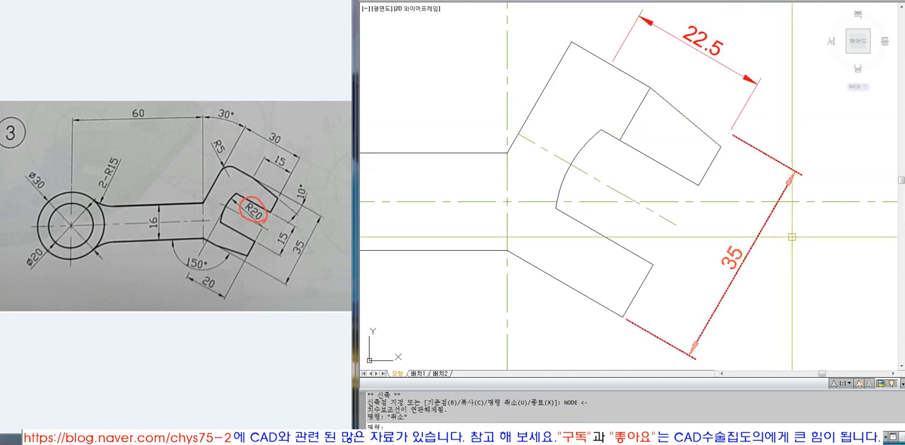
{"action": "left_click", "coordinate": [612, 61]}
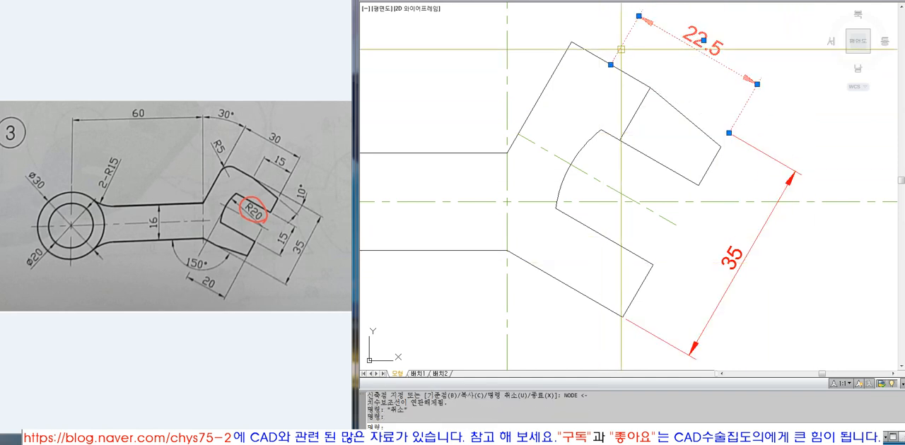
{"action": "left_click", "coordinate": [610, 64]}
{"action": "left_click", "coordinate": [650, 87]}
{"action": "key", "text": "Escape"}
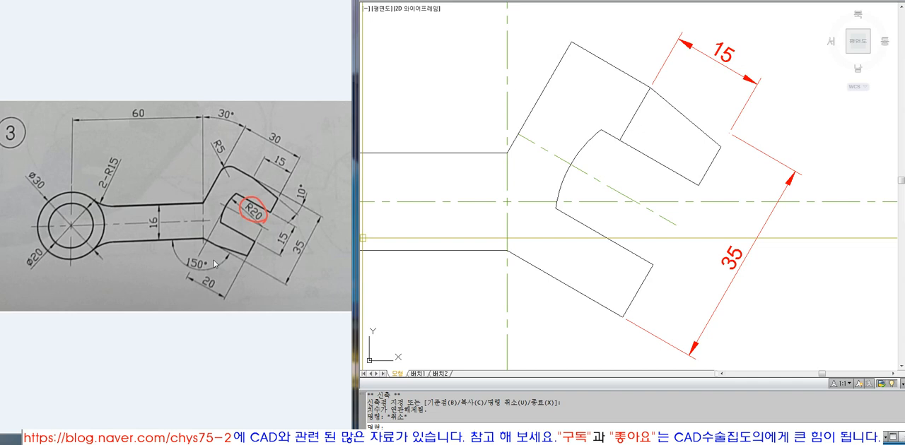
{"action": "left_click", "coordinate": [634, 114]}
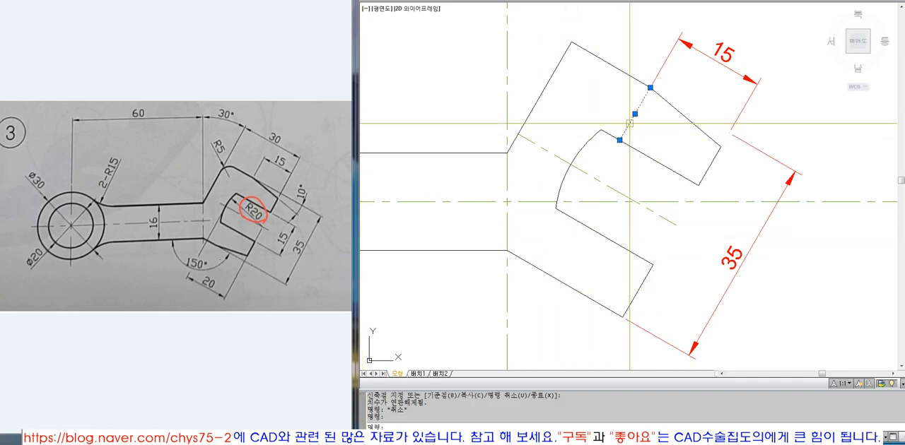
{"action": "type", "text": "E"}
{"action": "key", "text": "Return"}
{"action": "type", "text": "U"}
{"action": "key", "text": "Return"}
Extend the short line at the upper taper's start across the head to its lower edge.
{"action": "type", "text": "EX"}
{"action": "key", "text": "Return"}
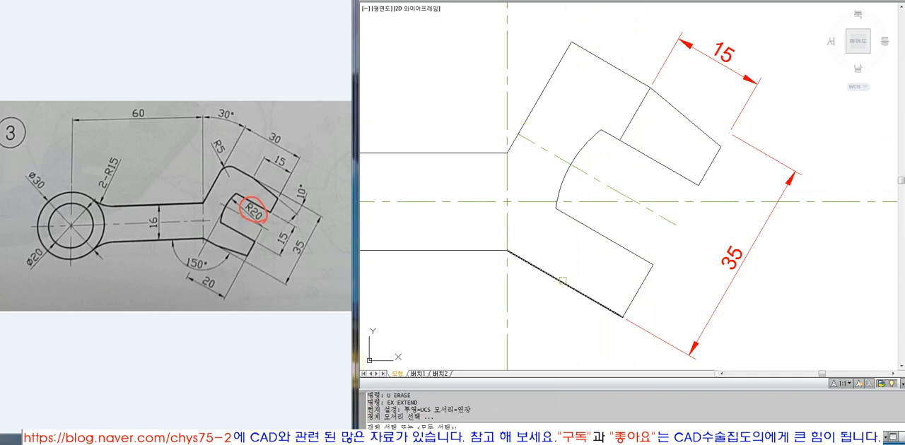
{"action": "left_click", "coordinate": [583, 295]}
{"action": "key", "text": "Return"}
{"action": "left_click", "coordinate": [625, 131]}
{"action": "key", "text": "Return"}
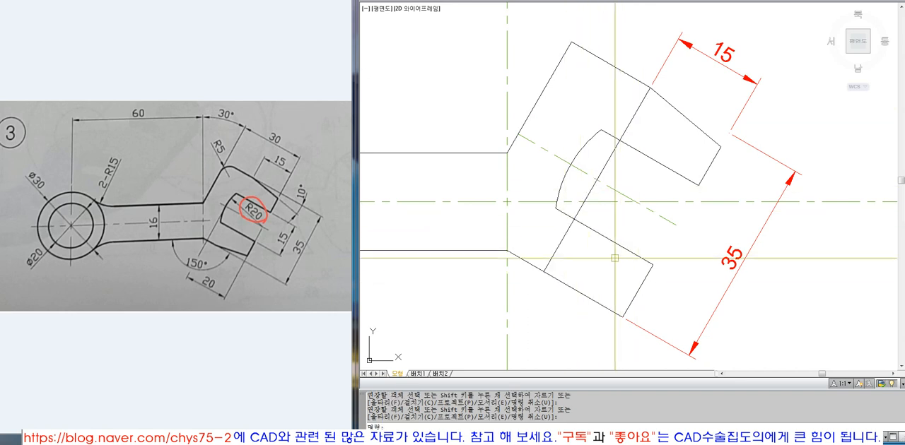
Draw a line along the head's lower edge from the extended line's end to the outer corner.
{"action": "type", "text": "L"}
{"action": "key", "text": "Return"}
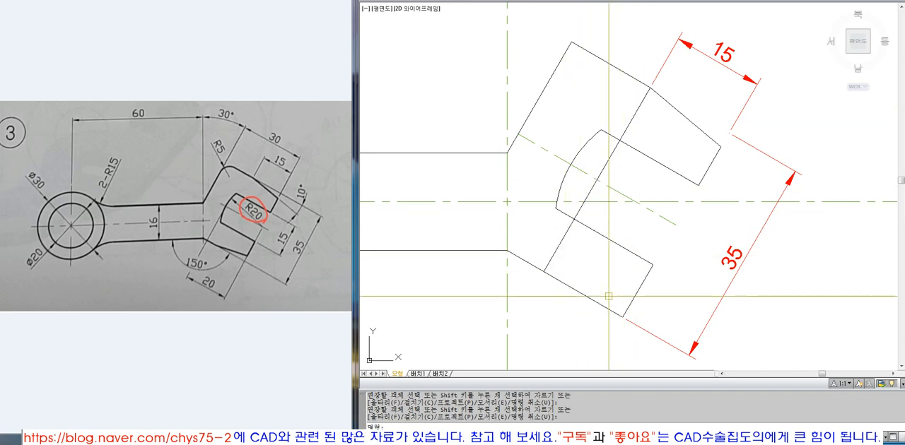
{"action": "left_click", "coordinate": [544, 271]}
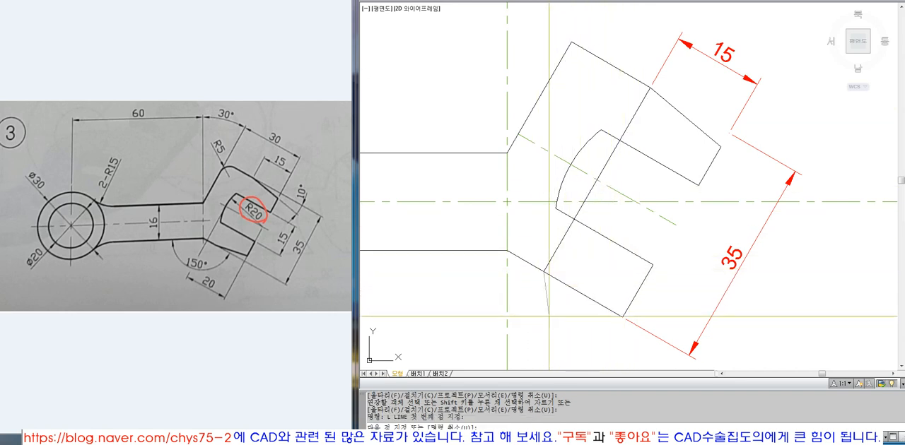
{"action": "left_click", "coordinate": [622, 316]}
{"action": "key", "text": "Return"}
{"action": "left_click", "coordinate": [584, 294]}
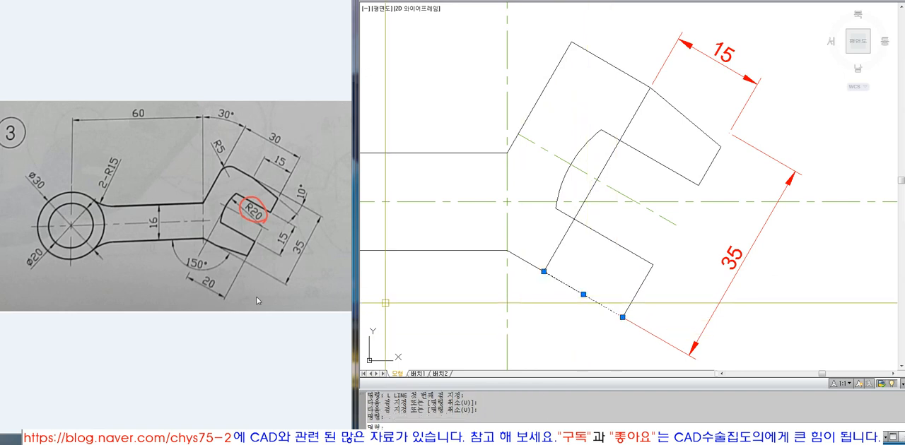
{"action": "left_click", "coordinate": [243, 260]}
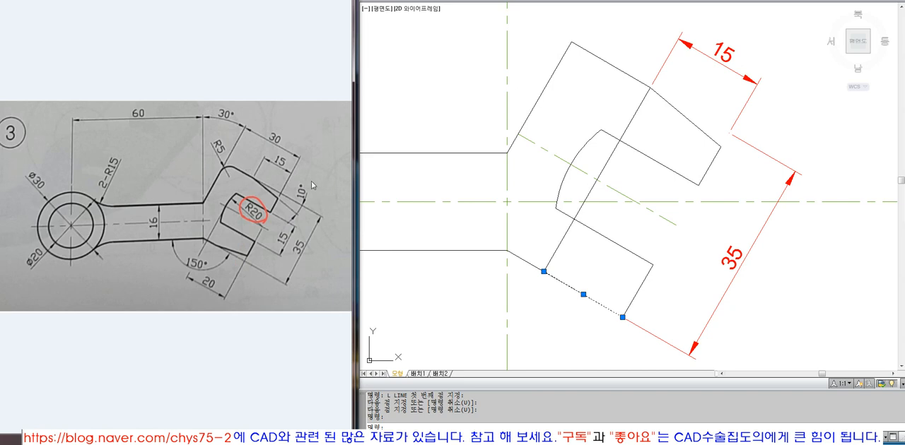
{"action": "key", "text": "Escape"}
{"action": "key", "text": "Escape"}
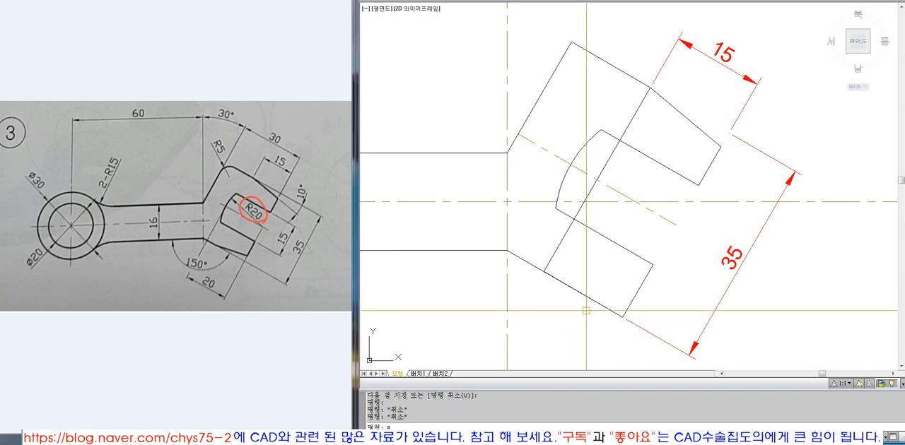
Rotate the new lower edge line 10° about its end on the extended line.
{"action": "type", "text": "RO"}
{"action": "key", "text": "space"}
{"action": "left_click", "coordinate": [573, 287]}
{"action": "key", "text": "space"}
{"action": "left_click", "coordinate": [544, 270]}
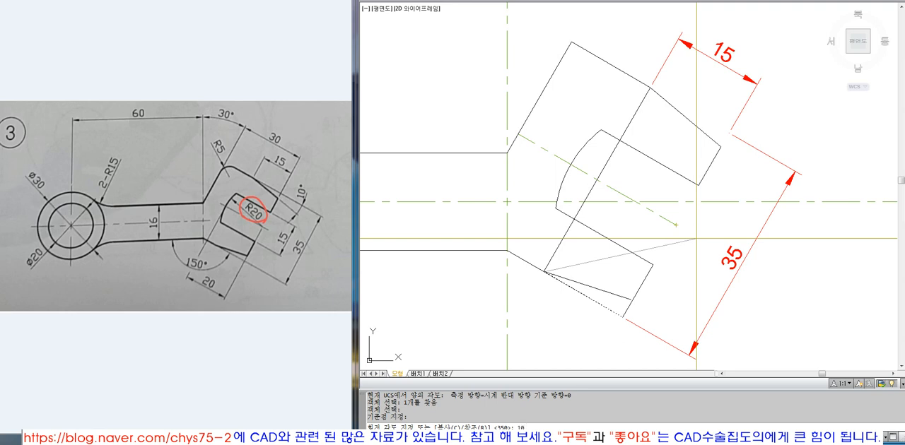
{"action": "key", "text": "Return"}
{"action": "key", "text": "Escape"}
{"action": "key", "text": "Escape"}
Join the rotated lower line and the head's lower end edge into a sharp corner with a radius 0 fillet.
{"action": "type", "text": "f"}
{"action": "key", "text": "Return"}
{"action": "left_click", "coordinate": [621, 299]}
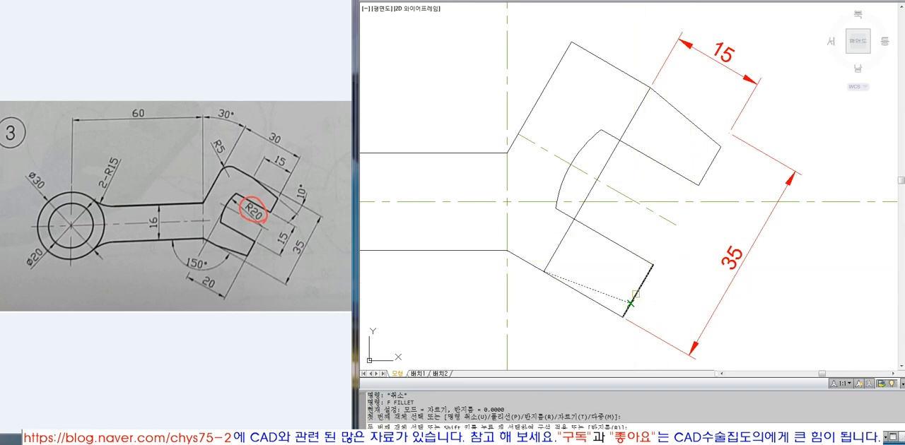
{"action": "left_click", "coordinate": [635, 293]}
Trim the original lower edge beyond the start of the 10° lower taper.
{"action": "type", "text": "tr"}
{"action": "key", "text": "Return"}
{"action": "key", "text": "Return"}
{"action": "left_click", "coordinate": [579, 293]}
{"action": "key", "text": "Return"}
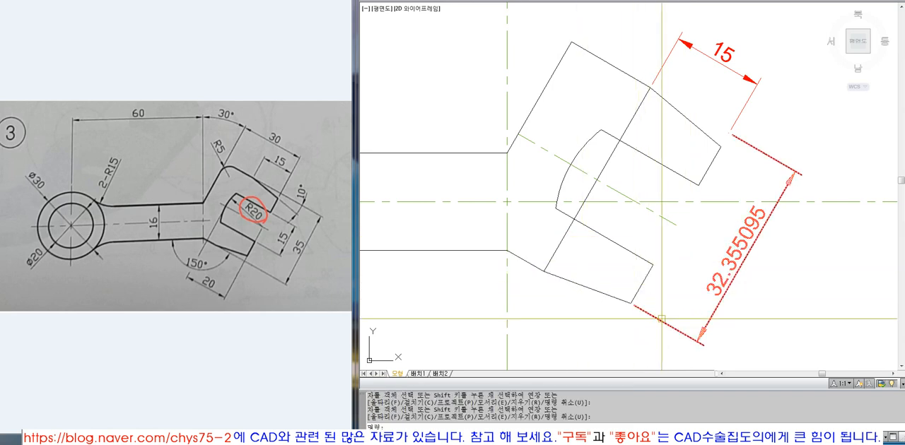
Erase the head width dimension, the 15 dimension and the construction line across the head.
{"action": "left_click", "coordinate": [661, 319]}
{"action": "type", "text": "e"}
{"action": "key", "text": "space"}
{"action": "left_click", "coordinate": [805, 53]}
{"action": "left_click", "coordinate": [668, 90]}
{"action": "key", "text": "space"}
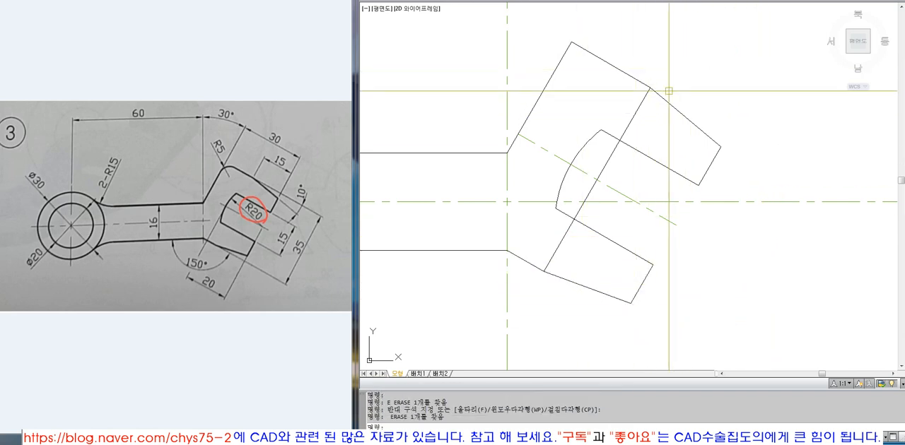
{"action": "type", "text": "e"}
{"action": "key", "text": "space"}
{"action": "left_click", "coordinate": [638, 106]}
{"action": "key", "text": "space"}
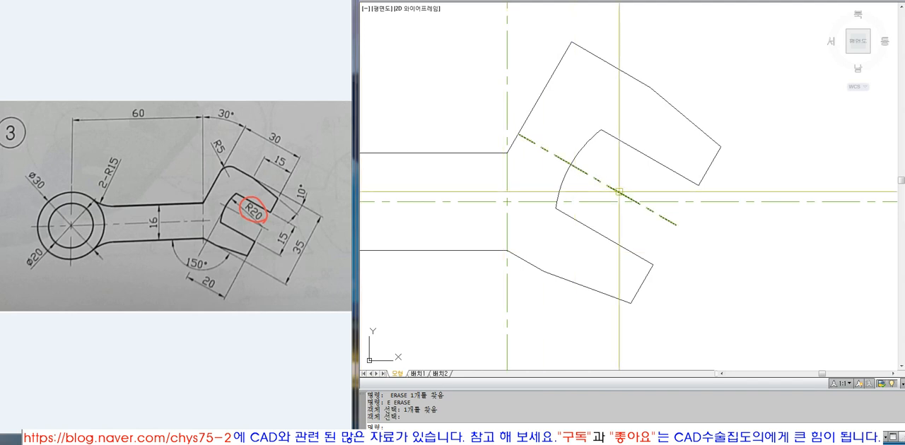
Fillet the head's upper outer corner with a radius of 5.
{"action": "type", "text": "f"}
{"action": "key", "text": "space"}
{"action": "type", "text": "r"}
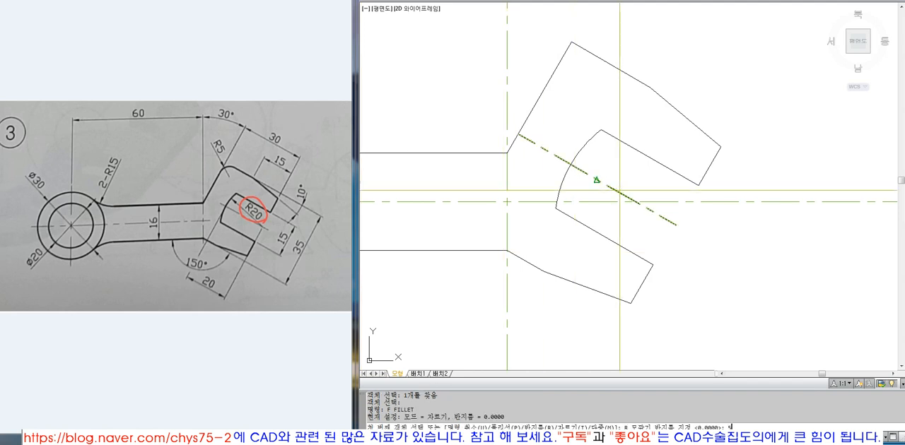
{"action": "key", "text": "space"}
{"action": "type", "text": "5"}
{"action": "key", "text": "space"}
{"action": "left_click", "coordinate": [538, 97]}
{"action": "left_click", "coordinate": [608, 60]}
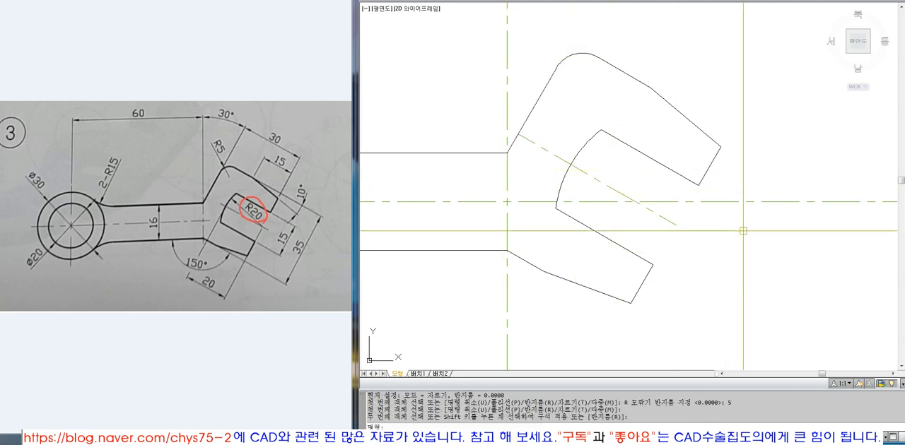
Offset the ring's outer circle outward by 5.
{"action": "scroll", "coordinate": [743, 231], "scroll_direction": "down", "scroll_amount": 6}
{"action": "type", "text": "z"}
{"action": "key", "text": "space"}
{"action": "left_click", "coordinate": [555, 145]}
{"action": "left_click", "coordinate": [774, 277]}
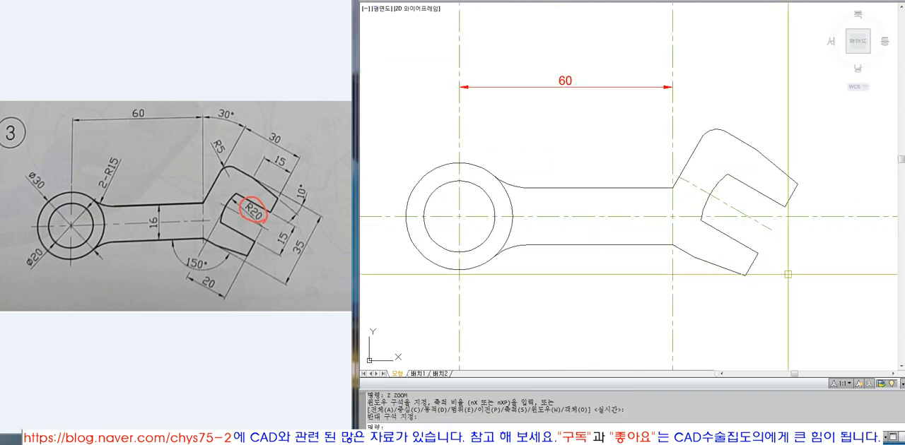
{"action": "type", "text": "o"}
{"action": "key", "text": "space"}
{"action": "key", "text": "Escape"}
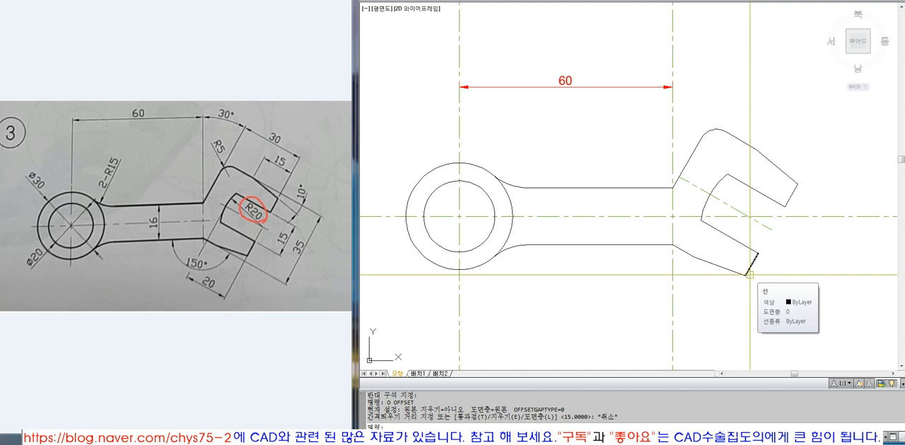
{"action": "type", "text": "o"}
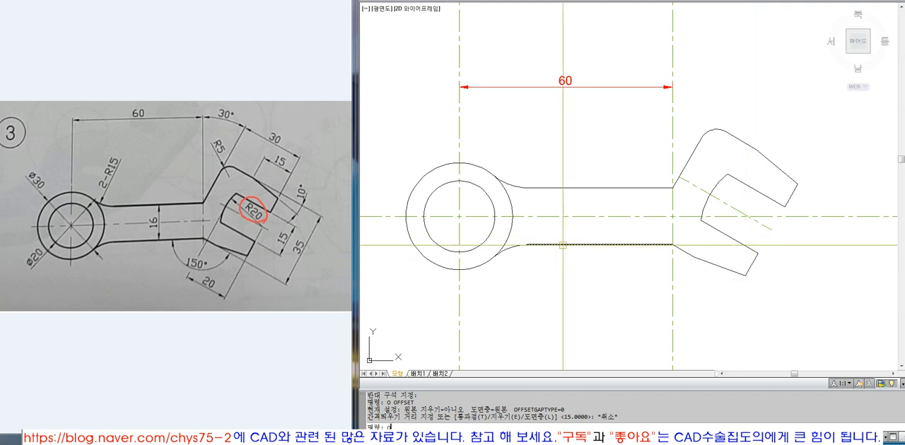
{"action": "key", "text": "Return"}
{"action": "type", "text": "5"}
{"action": "key", "text": "Return"}
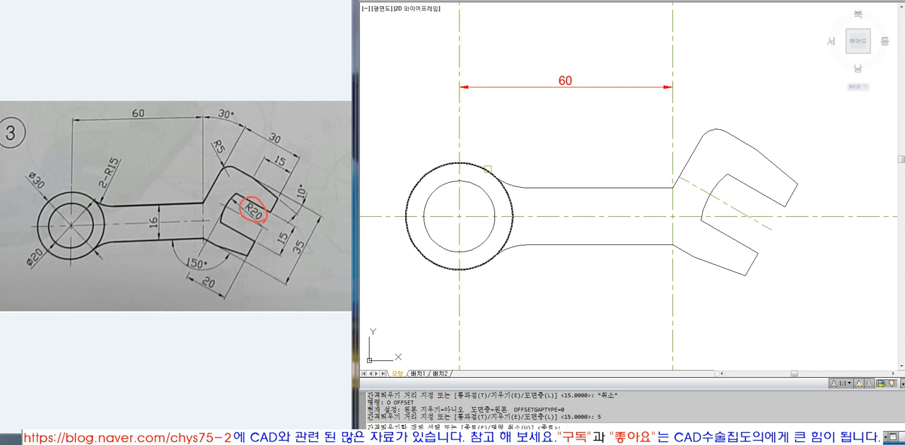
{"action": "left_click", "coordinate": [486, 166]}
{"action": "left_click", "coordinate": [492, 150]}
{"action": "key", "text": "space"}
Trim the ring's centre lines above, below and left of the offset circle, and erase that circle.
{"action": "type", "text": "t"}
{"action": "left_click", "coordinate": [475, 146]}
{"action": "key", "text": "space"}
{"action": "left_click", "coordinate": [481, 113]}
{"action": "left_click", "coordinate": [422, 127]}
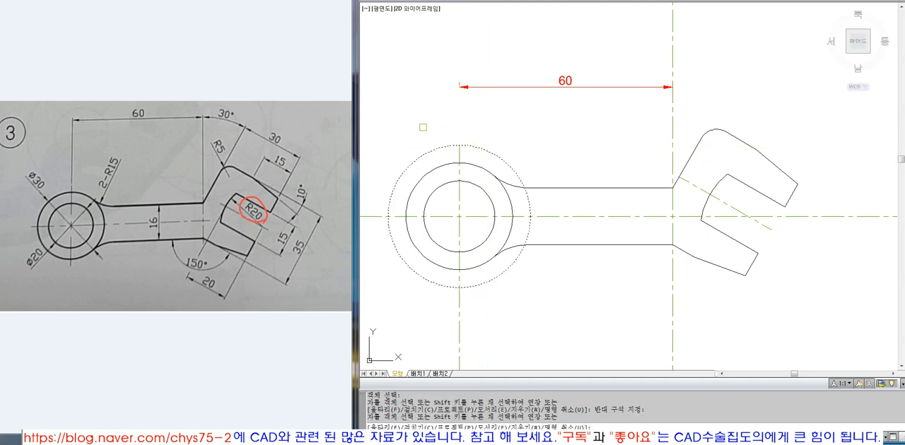
{"action": "left_click", "coordinate": [368, 228]}
{"action": "left_click", "coordinate": [472, 320]}
{"action": "left_click", "coordinate": [446, 334]}
{"action": "key", "text": "space"}
{"action": "type", "text": "e"}
{"action": "left_click", "coordinate": [494, 279]}
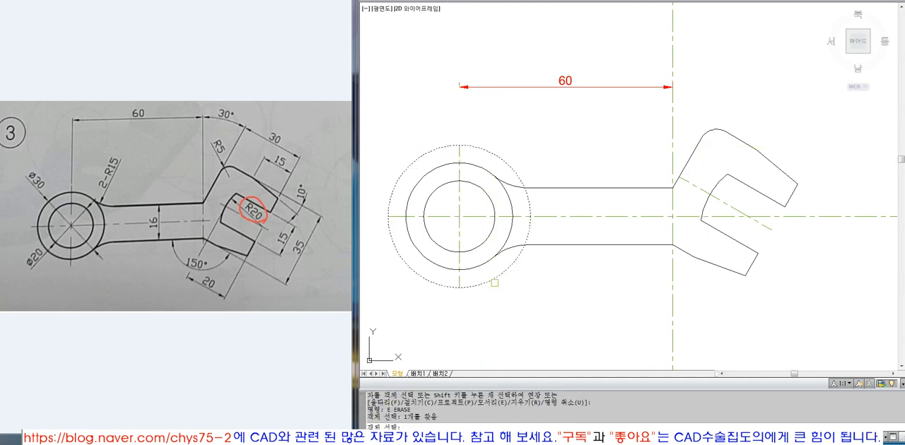
{"action": "key", "text": "space"}
Cut the neck's vertical centre line 5 above the handle's upper edge, using a temporary offset of that edge.
{"action": "type", "text": "o 5"}
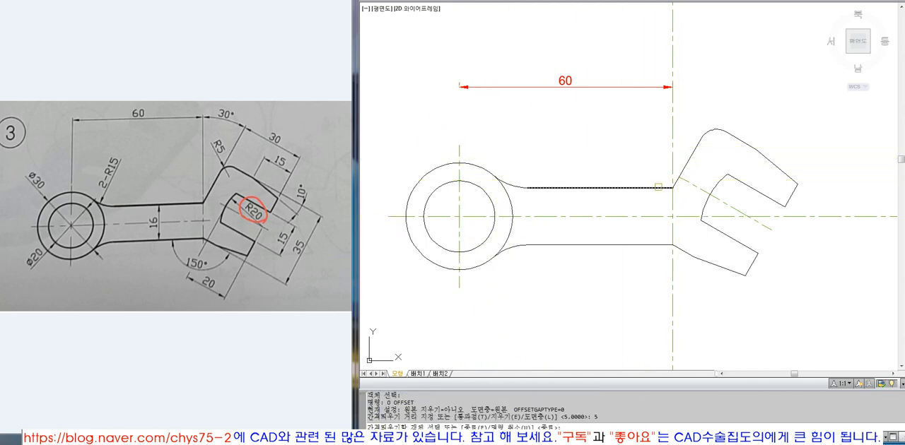
{"action": "left_click", "coordinate": [658, 188]}
{"action": "left_click", "coordinate": [659, 167]}
{"action": "key", "text": "space"}
{"action": "type", "text": "t"}
{"action": "left_click", "coordinate": [661, 170]}
{"action": "key", "text": "space"}
{"action": "left_click", "coordinate": [672, 152]}
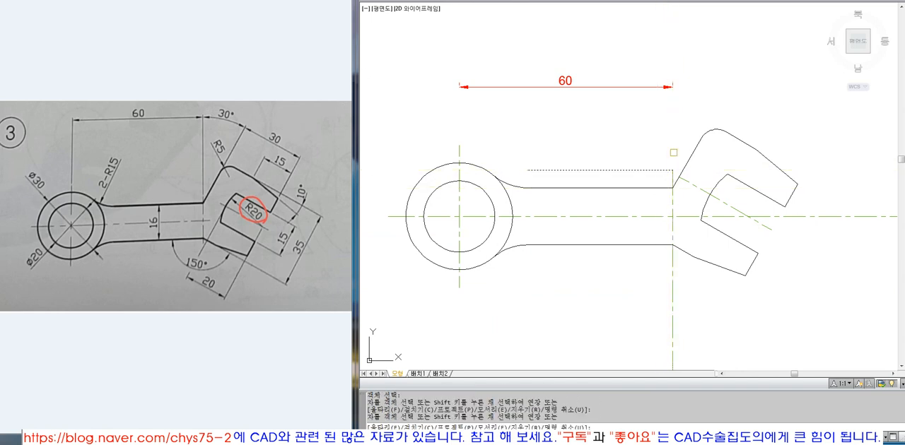
{"action": "key", "text": "space"}
Cut the neck's centre line 5 below the handle's lower edge using a temporary offset, and erase the 60 dimension.
{"action": "type", "text": "o"}
{"action": "key", "text": "space"}
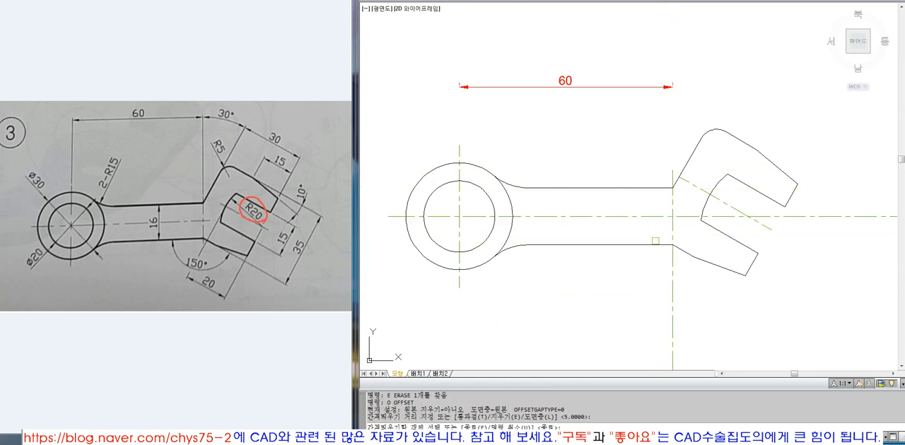
{"action": "left_click", "coordinate": [653, 244]}
{"action": "left_click", "coordinate": [651, 270]}
{"action": "key", "text": "space"}
{"action": "type", "text": "e"}
{"action": "left_click", "coordinate": [667, 263]}
{"action": "key", "text": "space"}
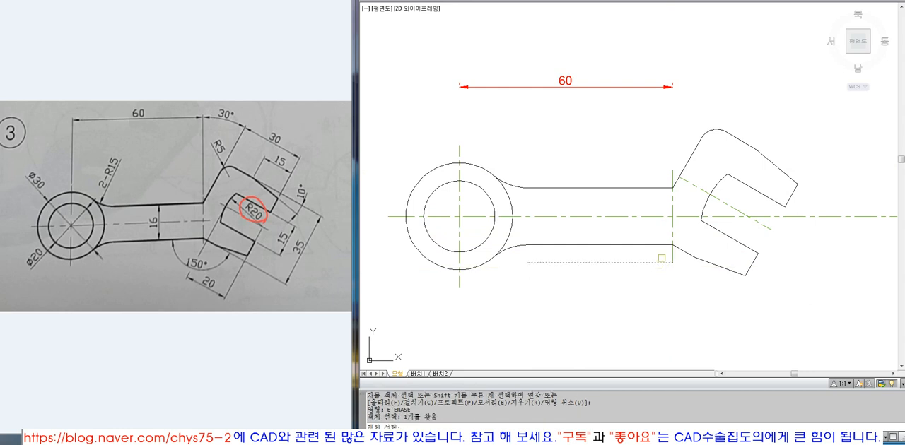
{"action": "left_click", "coordinate": [621, 87]}
{"action": "type", "text": "e "}
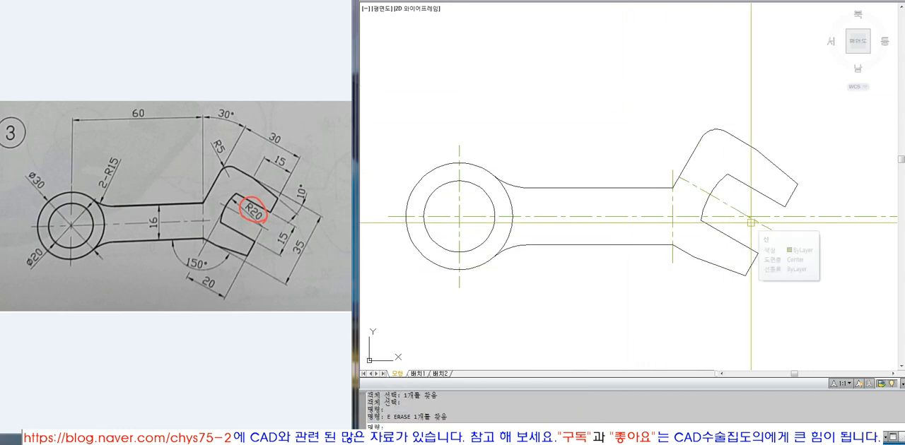
{"action": "type", "text": "o"}
Try offsetting the slot's arc outward by 5, and erase the offset copy.
{"action": "key", "text": "space"}
{"action": "left_click", "coordinate": [710, 173]}
{"action": "left_click", "coordinate": [709, 174]}
{"action": "left_click", "coordinate": [710, 194]}
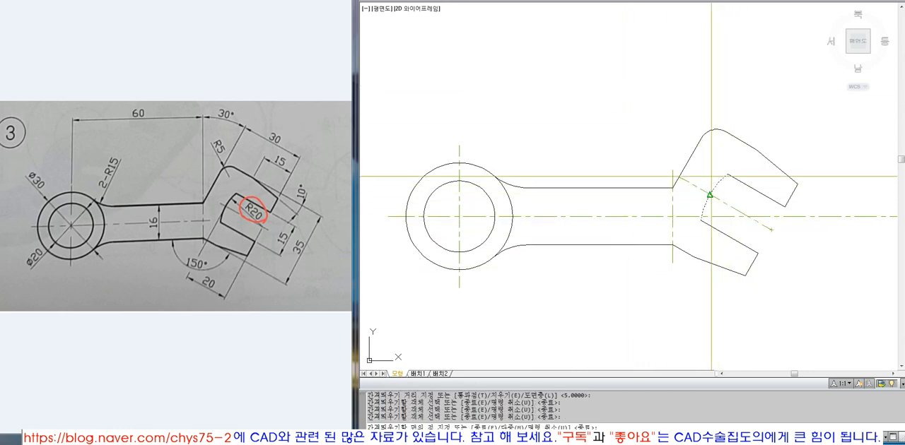
{"action": "left_click", "coordinate": [704, 174]}
{"action": "key", "text": "space"}
{"action": "left_click", "coordinate": [702, 170]}
{"action": "type", "text": "e "}
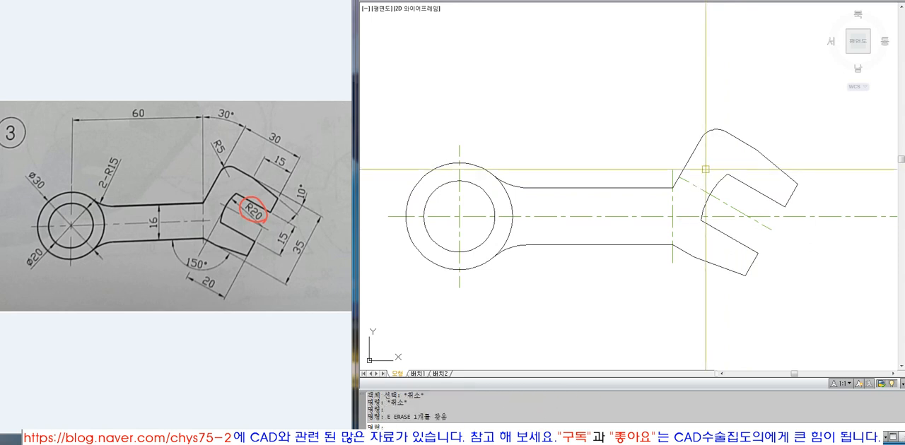
{"action": "type", "text": "o 3"}
Cut the head's slanted centre line 3 beyond the slot's arc, using a temporary offset of the arc.
{"action": "left_click", "coordinate": [708, 188]}
{"action": "left_click", "coordinate": [705, 178]}
{"action": "type", "text": "tr"}
{"action": "left_click", "coordinate": [704, 181]}
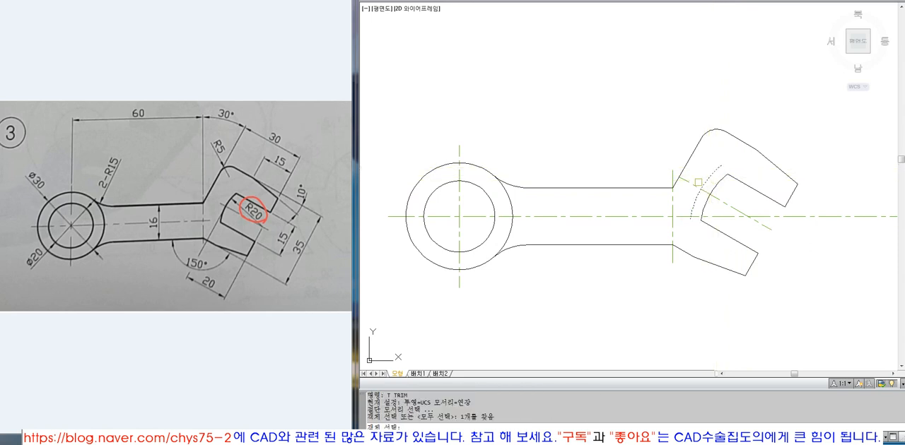
{"action": "key", "text": "space"}
{"action": "left_click", "coordinate": [690, 184]}
{"action": "type", "text": "e"}
{"action": "left_click", "coordinate": [706, 180]}
{"action": "key", "text": "space"}
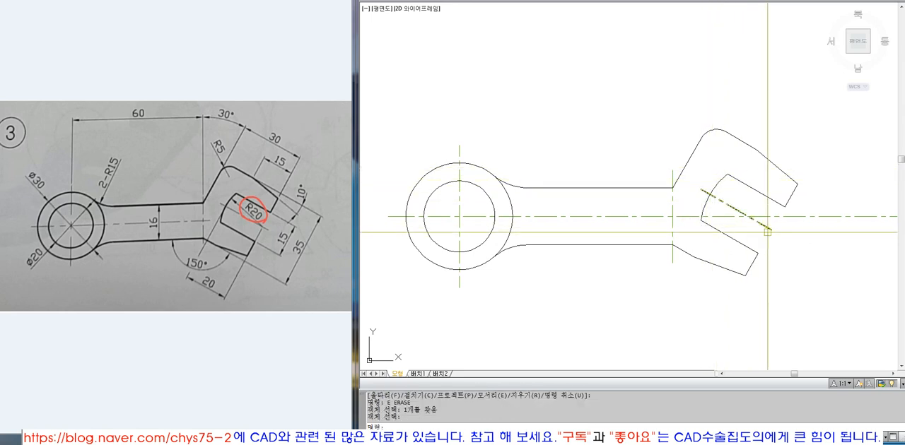
{"action": "type", "text": "l"}
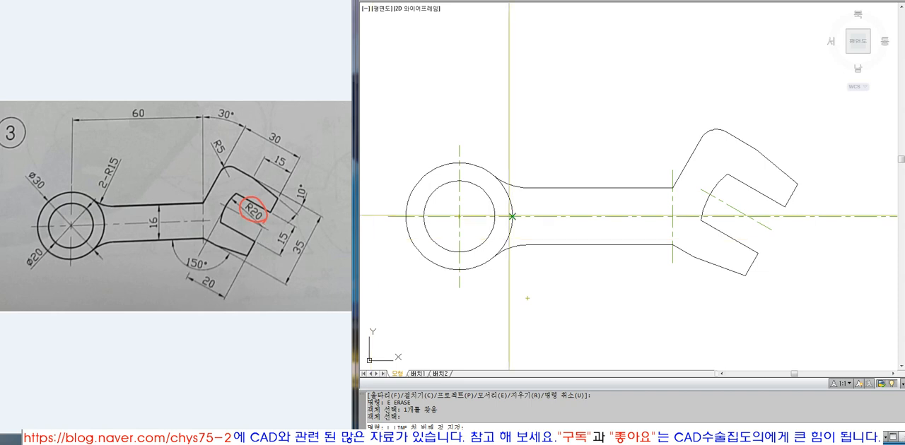
{"action": "key", "text": "Escape"}
{"action": "left_click", "coordinate": [735, 210]}
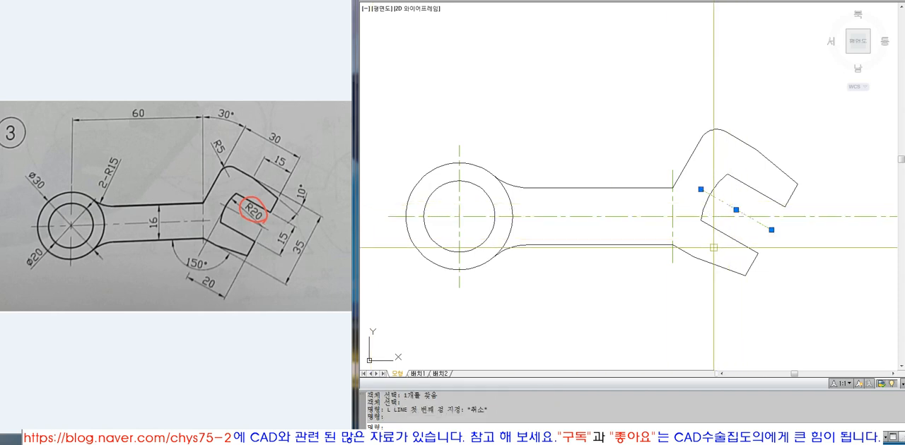
{"action": "key", "text": "Escape"}
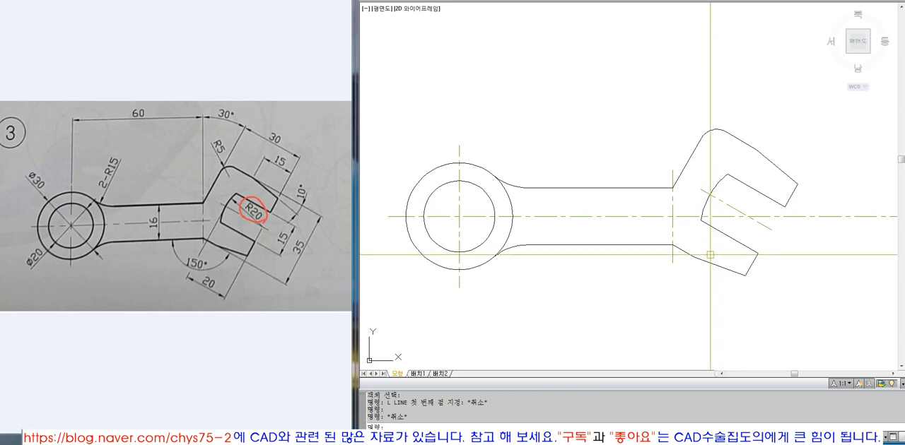
Cut the handle's horizontal centre line 3 beyond the neck's vertical centre line, using a temporary offset of that vertical line.
{"action": "type", "text": "o"}
{"action": "key", "text": "Return"}
{"action": "type", "text": "3"}
{"action": "key", "text": "Return"}
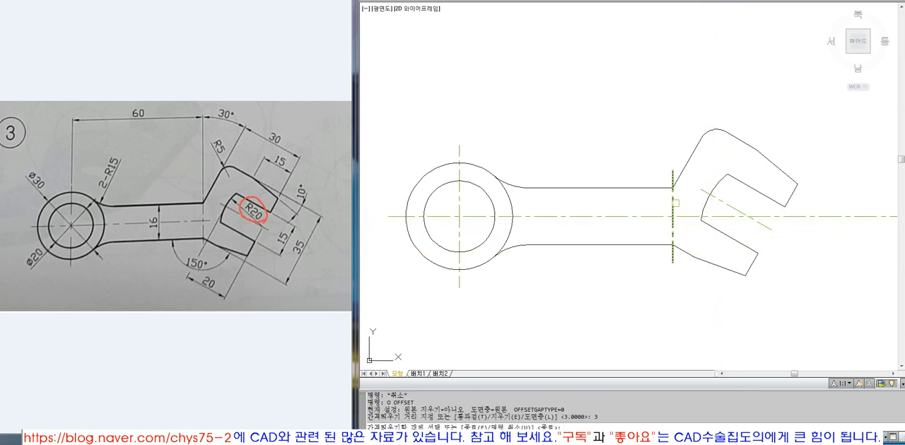
{"action": "left_click", "coordinate": [674, 203]}
{"action": "left_click", "coordinate": [686, 204]}
{"action": "key", "text": "Return"}
{"action": "type", "text": "tr"}
{"action": "key", "text": "Return"}
{"action": "left_click", "coordinate": [684, 206]}
{"action": "key", "text": "Return"}
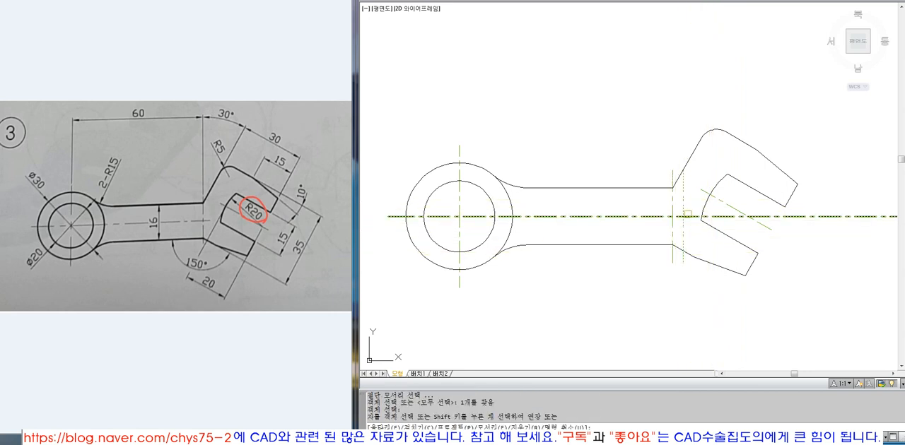
{"action": "left_click", "coordinate": [688, 215]}
{"action": "key", "text": "Return"}
{"action": "left_click", "coordinate": [683, 177]}
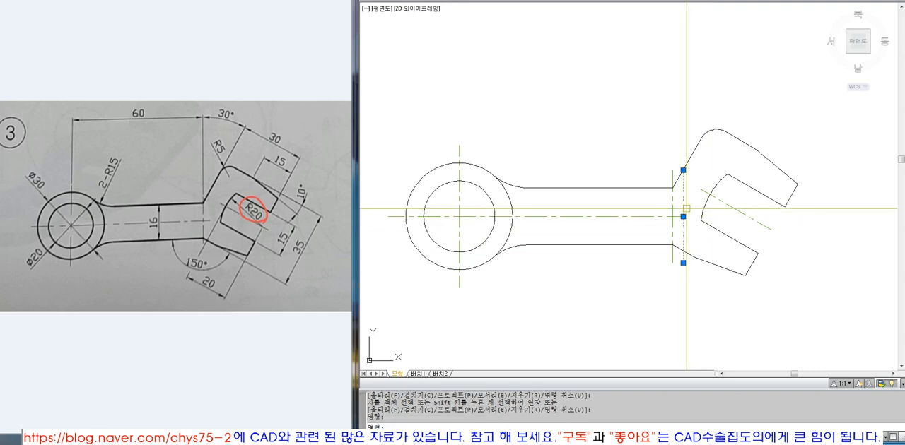
{"action": "type", "text": "e"}
{"action": "key", "text": "Return"}
Shorten the neck's vertical centre line to 3 beyond the handle's upper and lower edges, using temporary offsets of those edges.
{"action": "type", "text": "o"}
{"action": "key", "text": "Return"}
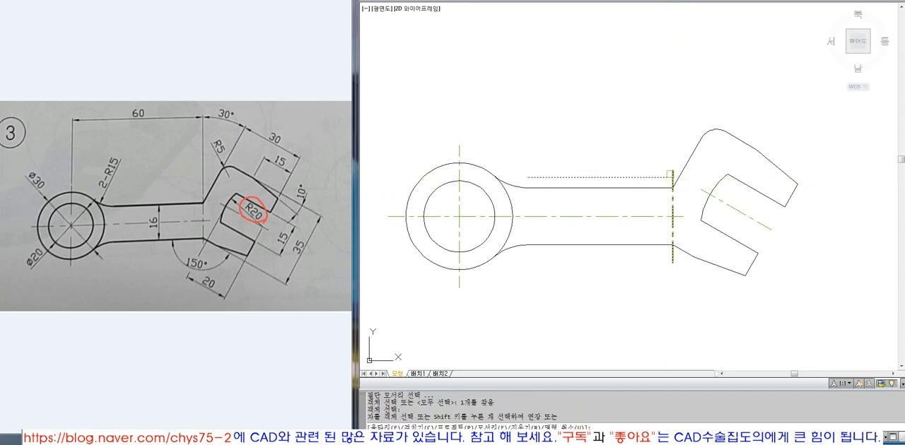
{"action": "type", "text": "o"}
{"action": "key", "text": "Return"}
{"action": "key", "text": "Return"}
{"action": "left_click", "coordinate": [662, 245]}
{"action": "left_click", "coordinate": [663, 255]}
{"action": "key", "text": "Return"}
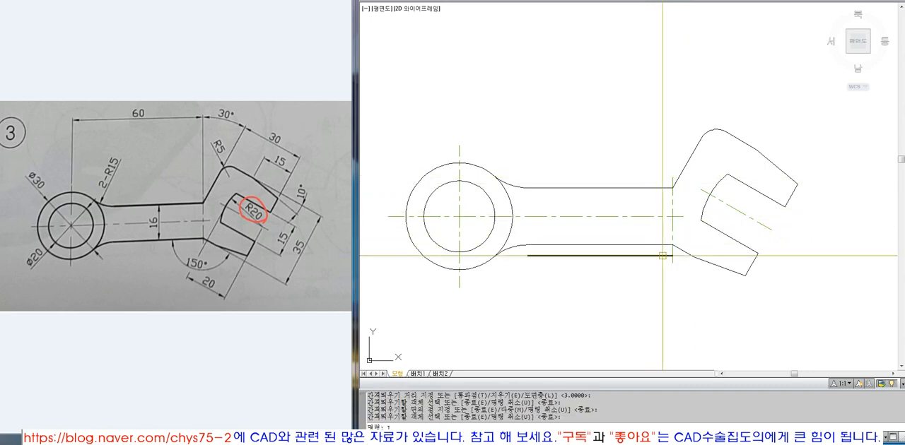
{"action": "type", "text": "tr"}
{"action": "key", "text": "Return"}
{"action": "left_click", "coordinate": [663, 256]}
{"action": "left_click", "coordinate": [665, 258]}
{"action": "type", "text": "e"}
{"action": "key", "text": "Return"}
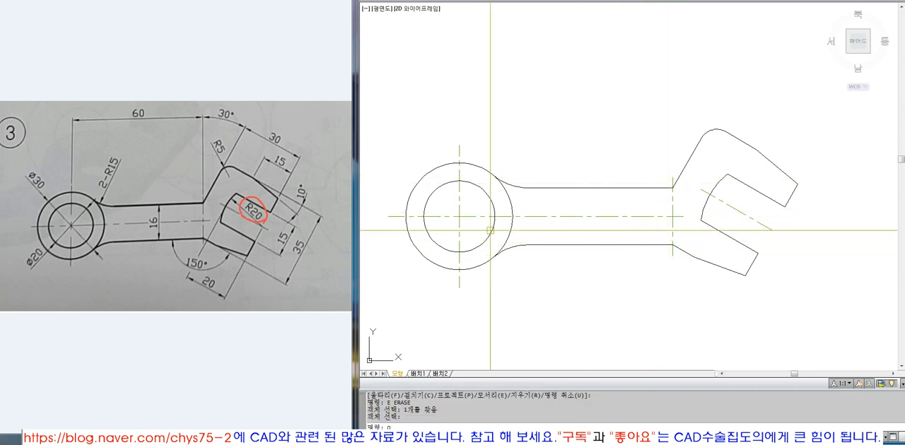
Trim the ring's centre lines to 3 beyond the outer circle, using a temporary outward offset of that circle.
{"action": "type", "text": "o"}
{"action": "key", "text": "Return"}
{"action": "key", "text": "Return"}
{"action": "left_click", "coordinate": [427, 260]}
{"action": "left_click", "coordinate": [410, 262]}
{"action": "key", "text": "Return"}
{"action": "type", "text": "tr"}
{"action": "key", "text": "Return"}
{"action": "left_click", "coordinate": [404, 250]}
{"action": "key", "text": "Return"}
{"action": "left_click", "coordinate": [394, 220]}
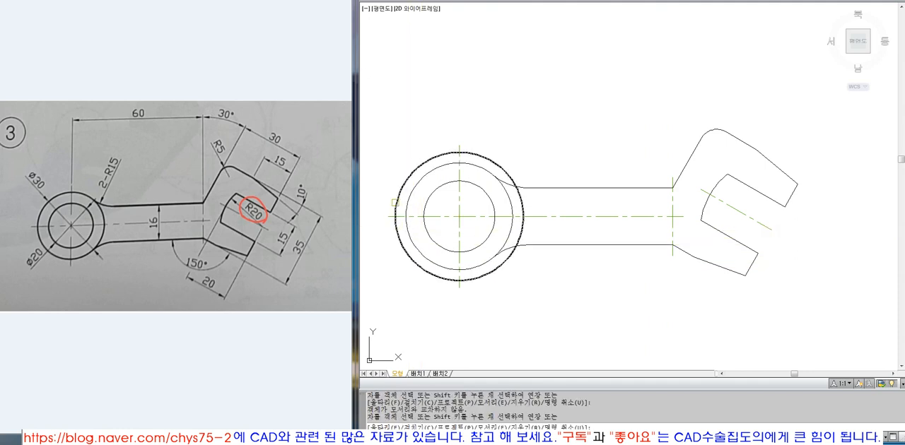
{"action": "left_click", "coordinate": [392, 217]}
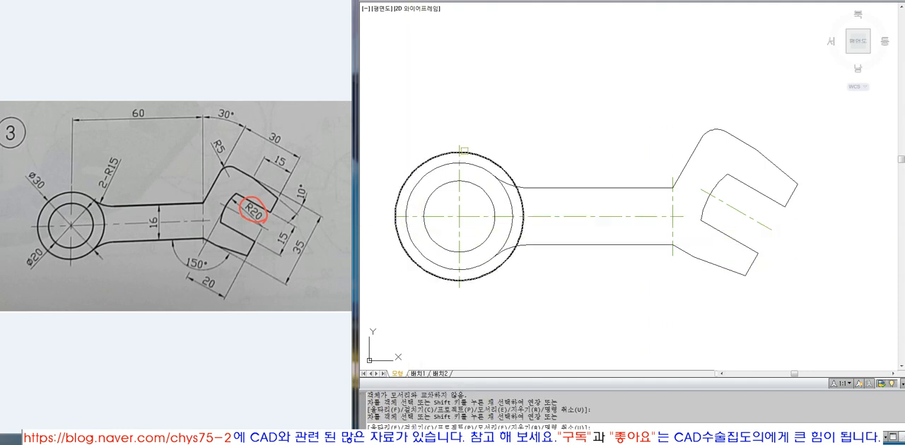
{"action": "key", "text": "Return"}
{"action": "left_click", "coordinate": [456, 280]}
{"action": "type", "text": "e"}
{"action": "key", "text": "Return"}
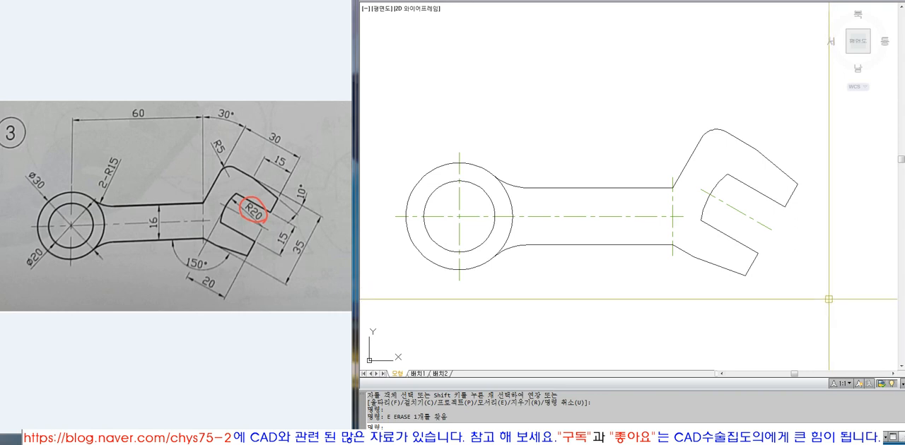
Zoom to a window around the whole wrench, leaving room around it for dimensions.
{"action": "scroll", "coordinate": [532, 192], "scroll_direction": "down", "scroll_amount": 5}
{"action": "type", "text": "z"}
{"action": "key", "text": "Return"}
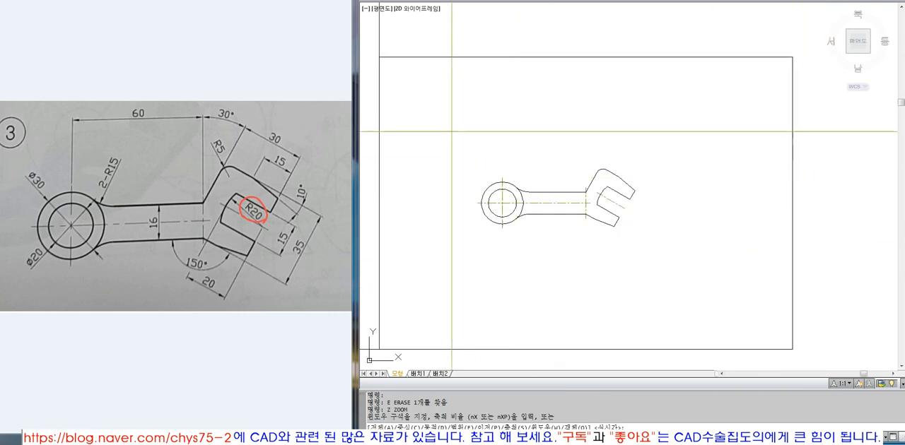
{"action": "left_click", "coordinate": [451, 132]}
{"action": "left_click", "coordinate": [678, 251]}
{"action": "left_click", "coordinate": [679, 241]}
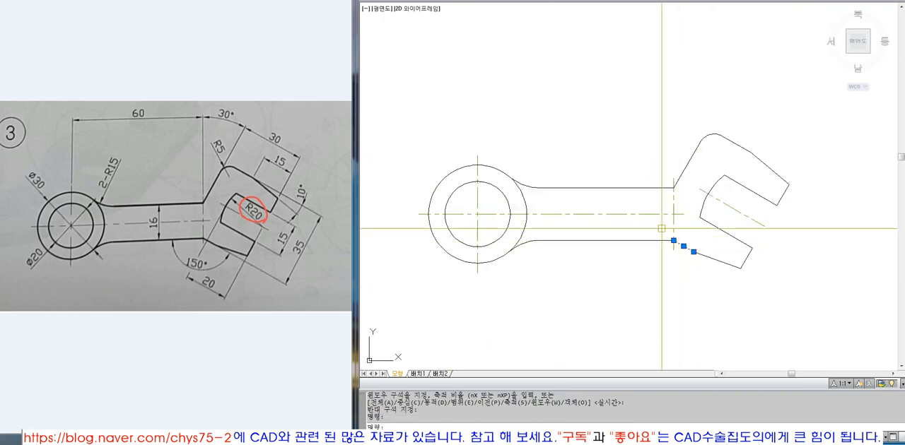
{"action": "key", "text": "Escape"}
{"action": "scroll", "coordinate": [537, 160], "scroll_direction": "down", "scroll_amount": 2}
{"action": "type", "text": "z"}
{"action": "key", "text": "Return"}
{"action": "left_click", "coordinate": [435, 96]}
{"action": "left_click", "coordinate": [742, 277]}
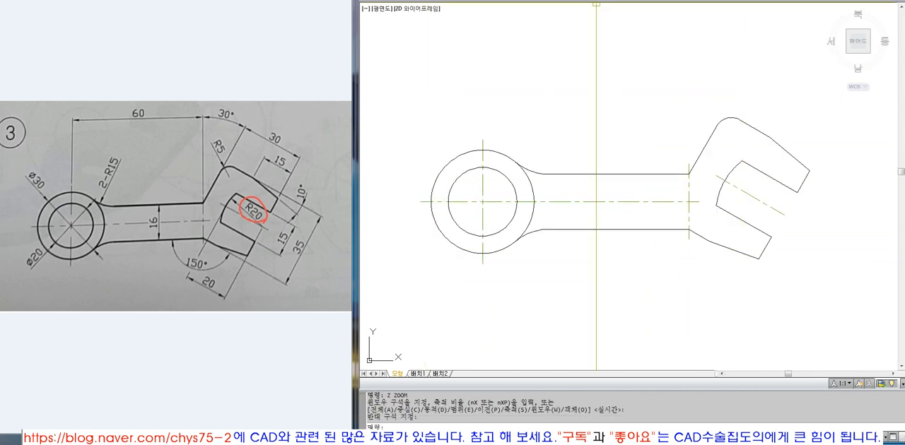
Add a vertical linear dimension between the handle's upper and lower edges, placing the dimension line at @0,0 from the perpendicular point.
{"action": "left_click", "coordinate": [597, 0]}
{"action": "left_click", "coordinate": [609, 0]}
{"action": "left_click", "coordinate": [613, 174]}
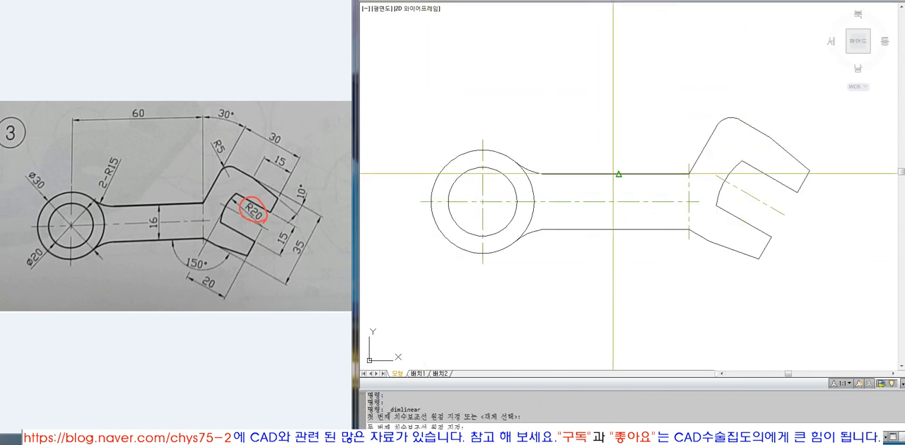
{"action": "type", "text": "per"}
{"action": "key", "text": "Return"}
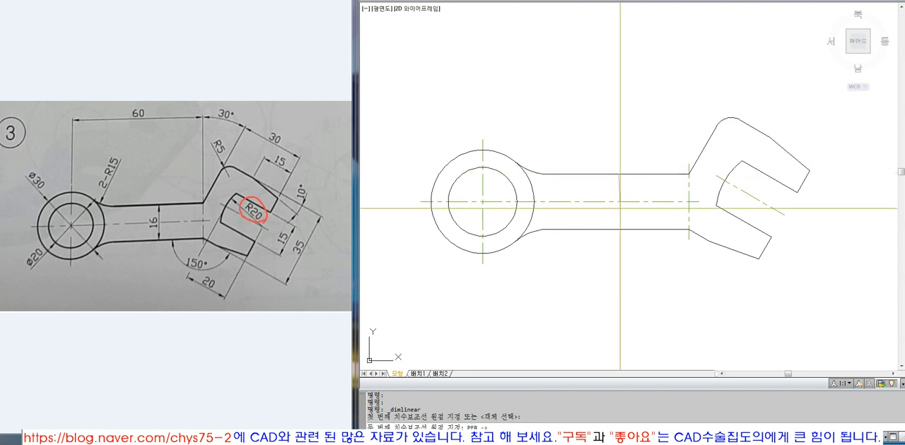
{"action": "left_click", "coordinate": [618, 229]}
{"action": "type", "text": "@0,0"}
{"action": "key", "text": "Return"}
{"action": "key", "text": "Return"}
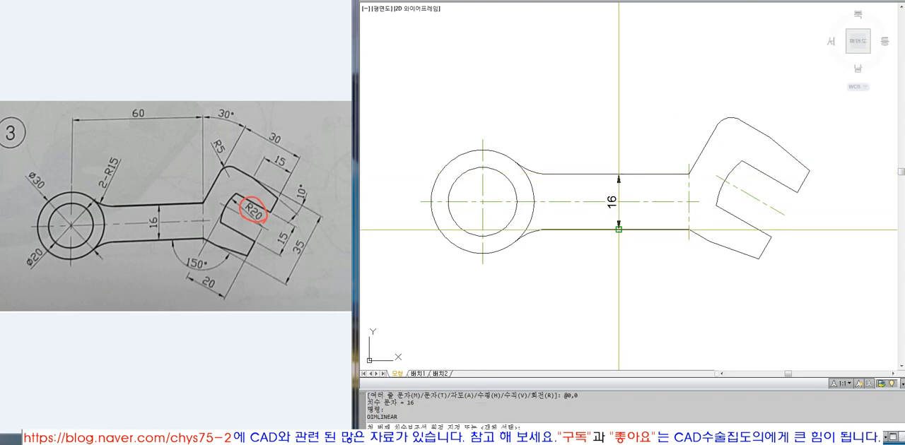
{"action": "key", "text": "Escape"}
{"action": "key", "text": "Escape"}
Move the handle width dimension to the Dim layer and make Dim the current layer.
{"action": "left_click", "coordinate": [618, 217]}
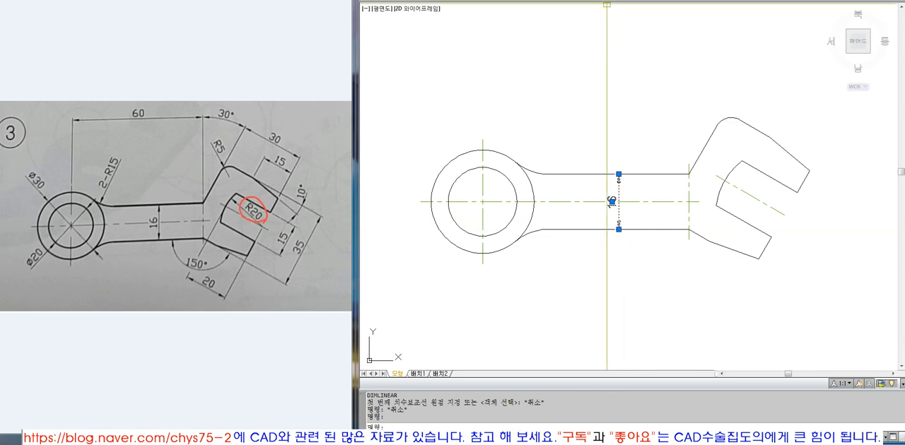
{"action": "left_click", "coordinate": [581, 0]}
{"action": "left_click", "coordinate": [563, 29]}
{"action": "key", "text": "Escape"}
{"action": "left_click", "coordinate": [561, 0]}
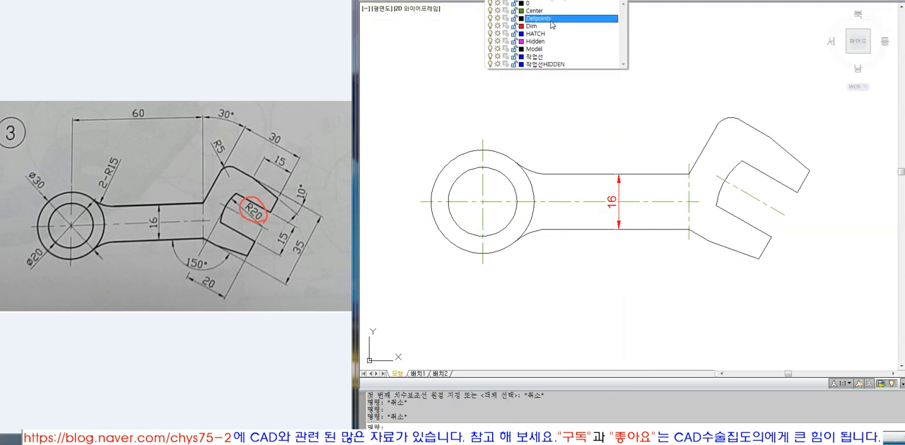
{"action": "left_click", "coordinate": [547, 31]}
{"action": "key", "text": "Escape"}
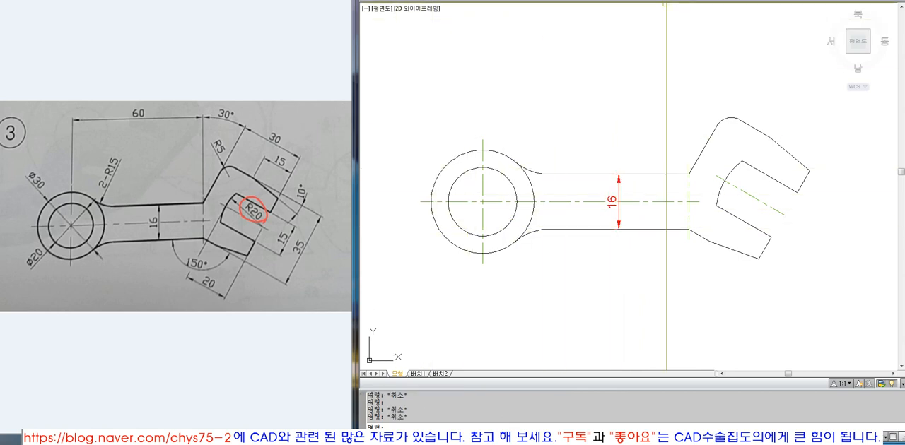
{"action": "left_click", "coordinate": [599, 0]}
{"action": "left_click", "coordinate": [614, 62]}
{"action": "left_click", "coordinate": [445, 165]}
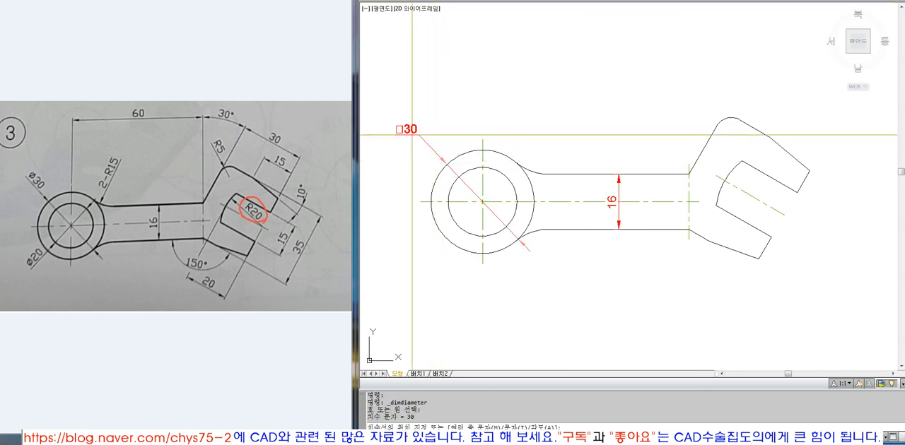
{"action": "key", "text": "Escape"}
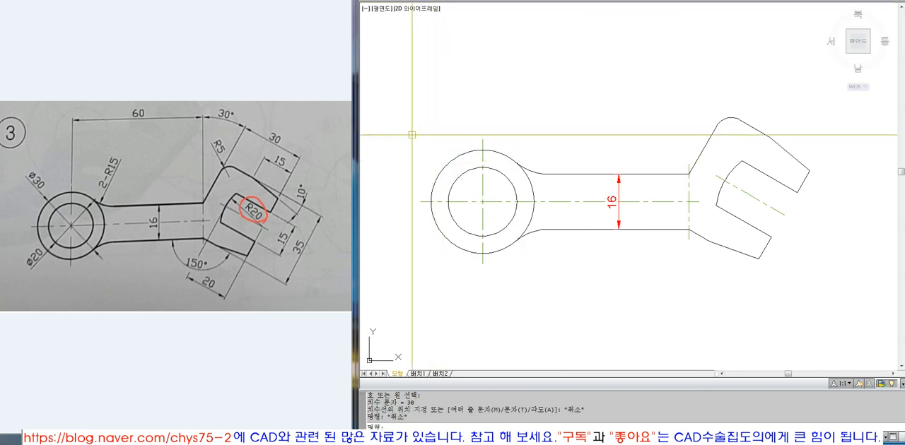
Override the current ISO-25 dimension style so that dimension text is aligned with the dimension line.
{"action": "type", "text": "ddim"}
{"action": "key", "text": "Return"}
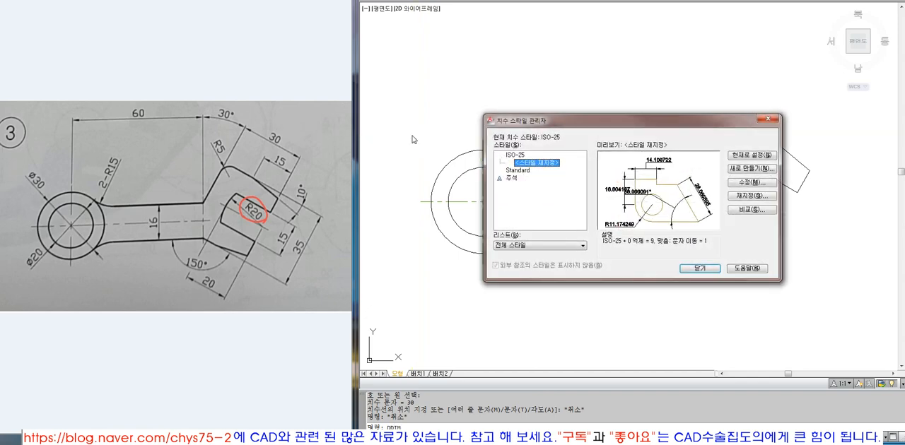
{"action": "left_click", "coordinate": [742, 197]}
{"action": "left_click", "coordinate": [585, 98]}
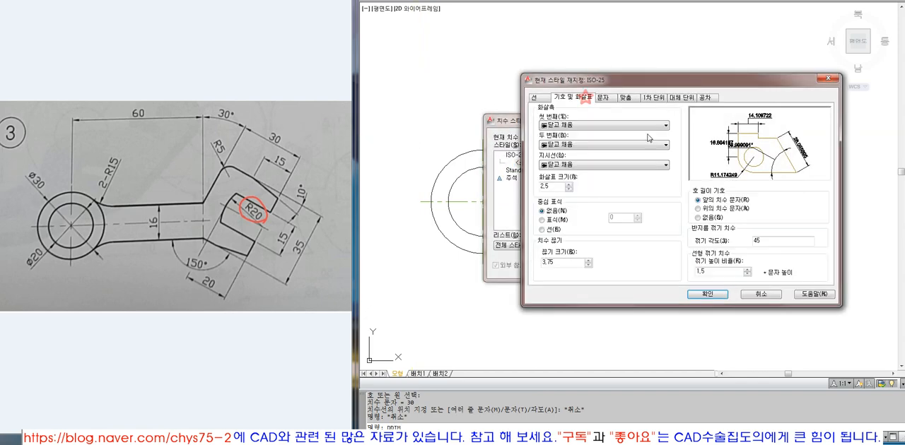
{"action": "left_click", "coordinate": [602, 98]}
{"action": "left_click", "coordinate": [722, 223]}
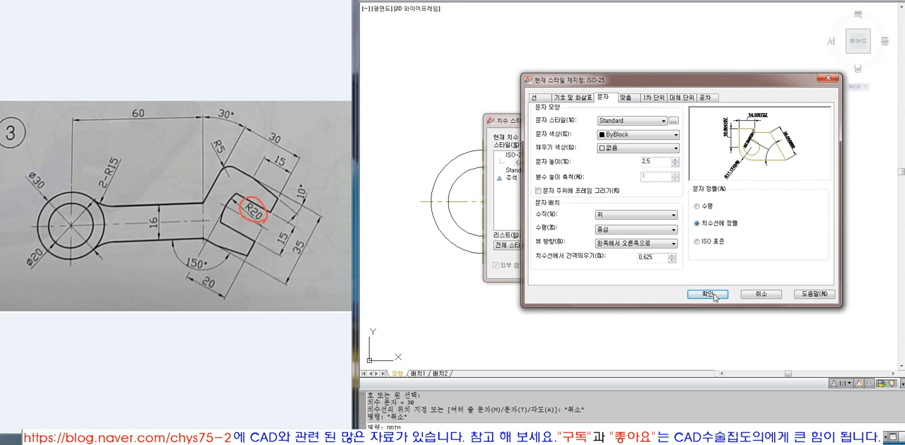
{"action": "left_click", "coordinate": [708, 294]}
{"action": "left_click", "coordinate": [700, 269]}
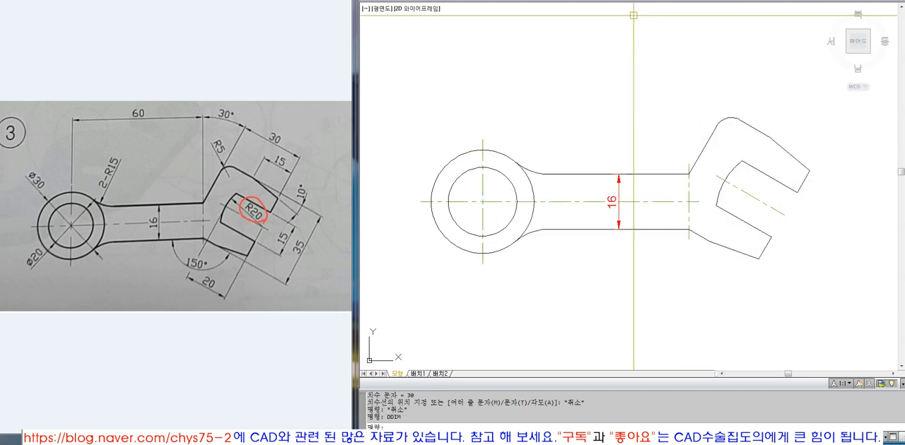
Add diameter dimensions to the ring's outer and inner circles, with the texts outside at the upper left and lower left.
{"action": "left_click", "coordinate": [633, 1]}
{"action": "mouse_move", "coordinate": [606, 1]}
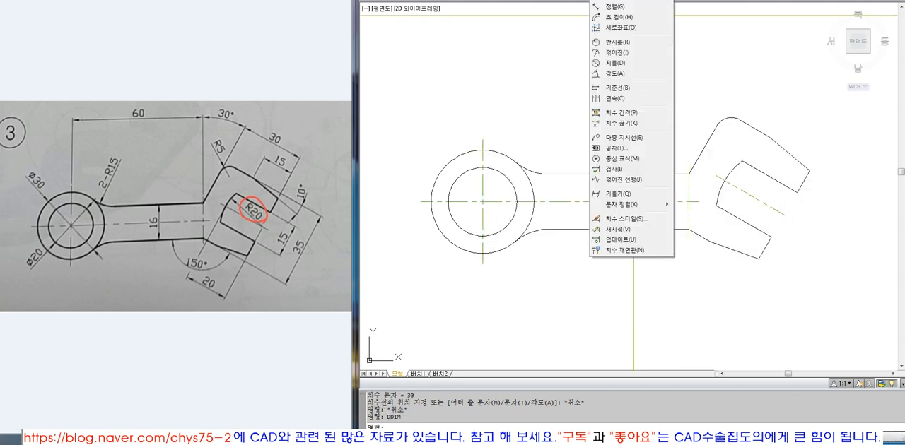
{"action": "left_click", "coordinate": [616, 63]}
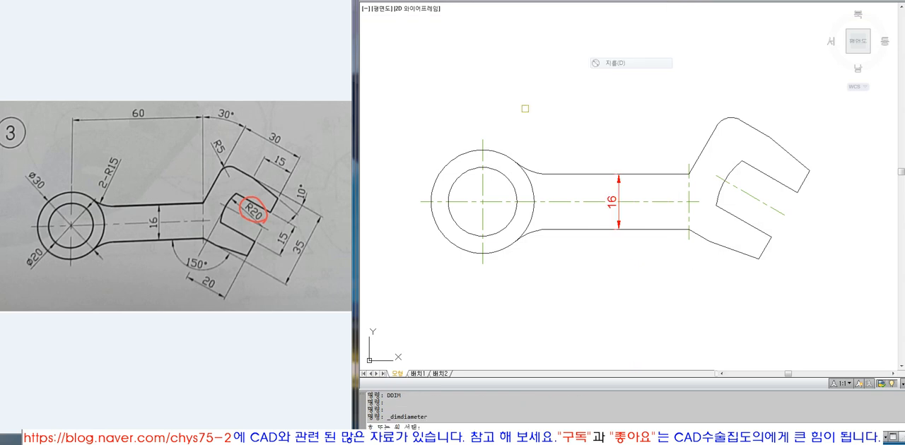
{"action": "left_click", "coordinate": [447, 161]}
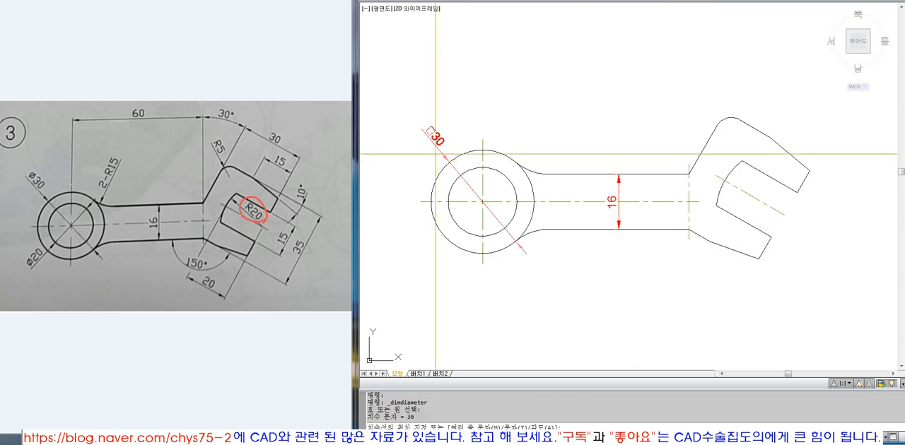
{"action": "left_click", "coordinate": [430, 133]}
{"action": "key", "text": "Return"}
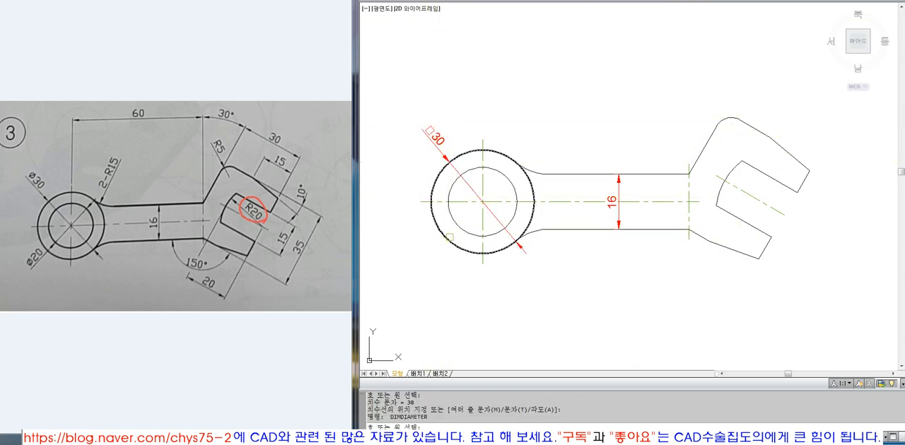
{"action": "left_click", "coordinate": [458, 226]}
{"action": "left_click", "coordinate": [433, 248]}
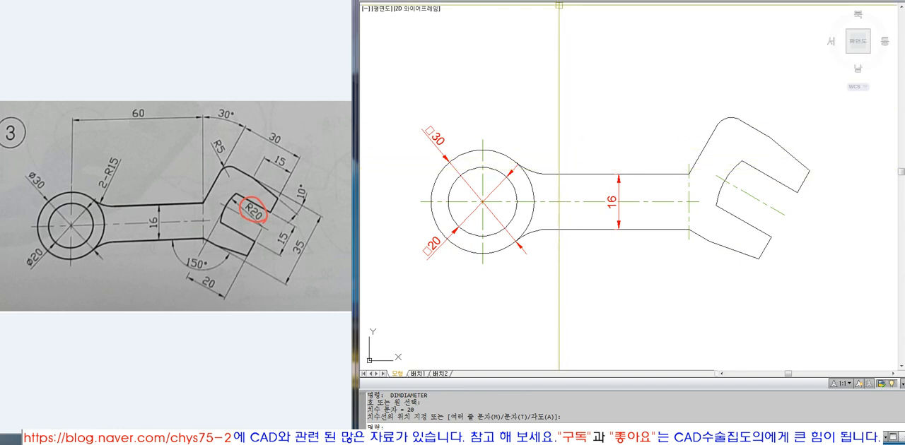
Add radius dimensions to the upper fillet between ring and handle and to the head's rounded upper corner.
{"action": "left_click", "coordinate": [601, 0]}
{"action": "left_click", "coordinate": [616, 42]}
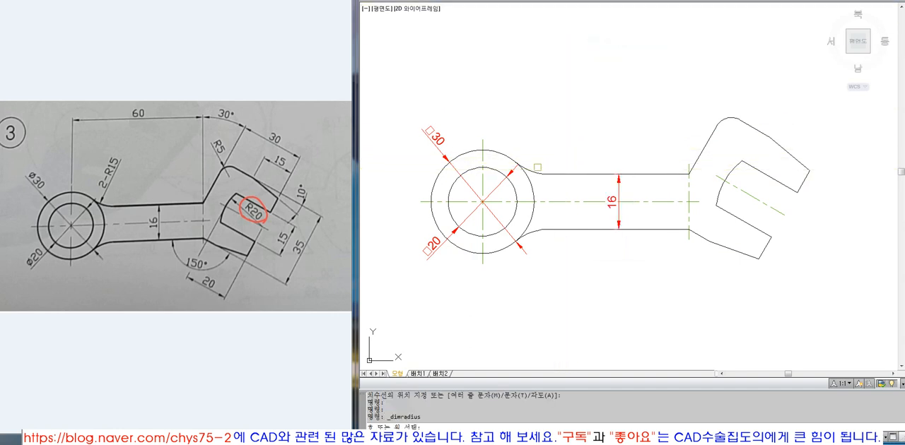
{"action": "left_click", "coordinate": [531, 169]}
{"action": "left_click", "coordinate": [539, 149]}
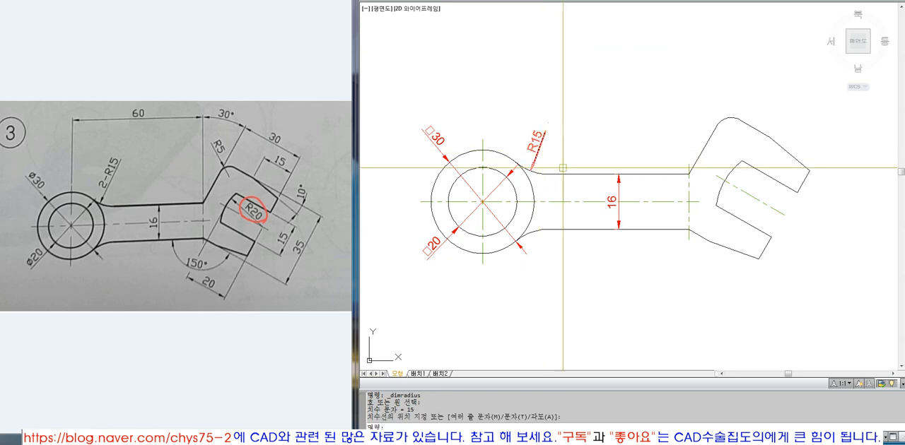
{"action": "key", "text": "Return"}
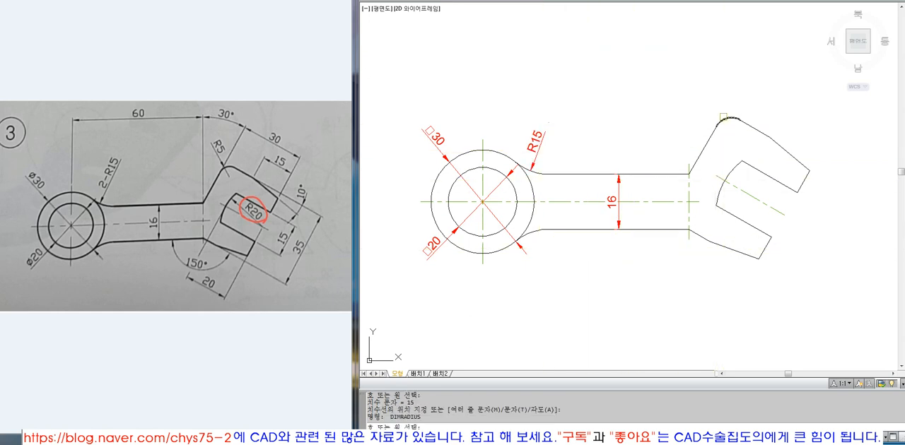
{"action": "left_click", "coordinate": [723, 118]}
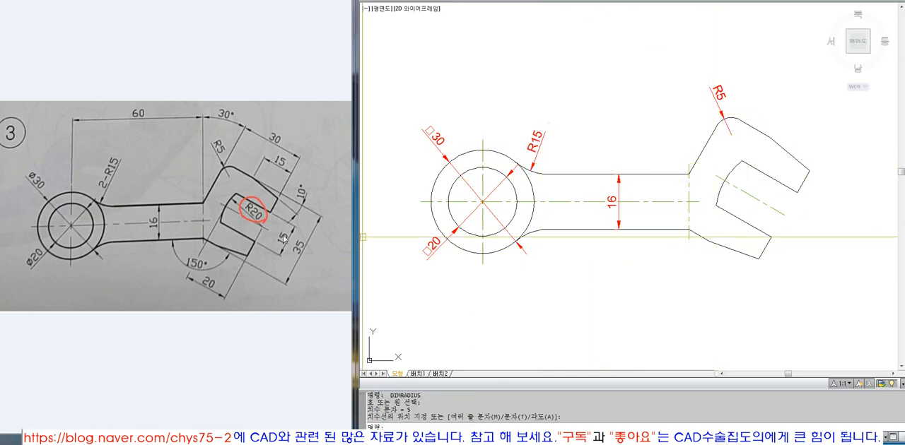
Add a radius dimension to the slot's arc, with its text inside the jaw opening.
{"action": "key", "text": "Return"}
{"action": "left_click", "coordinate": [720, 182]}
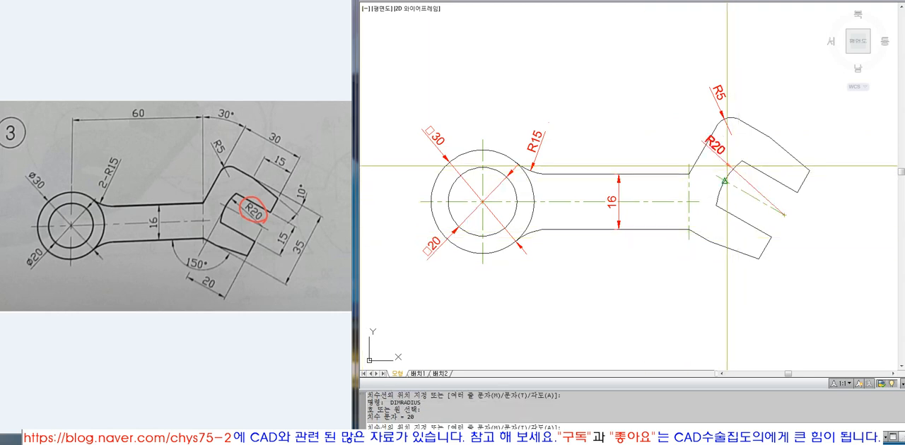
{"action": "left_click", "coordinate": [782, 197]}
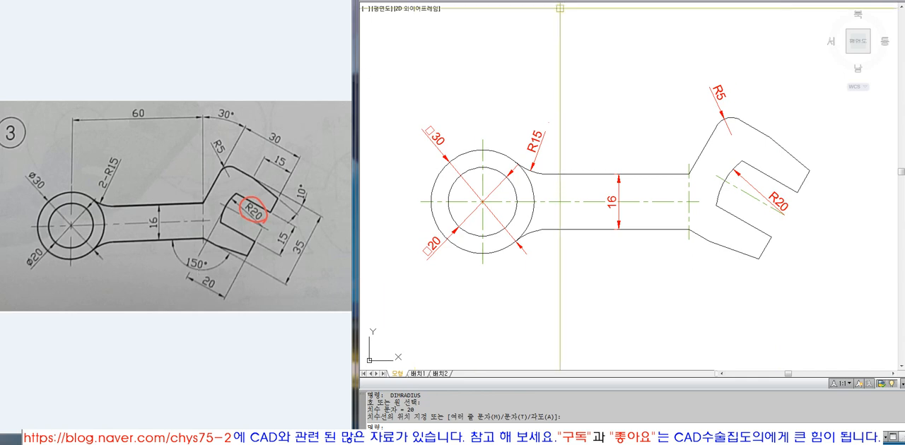
Add an angular dimension between the handle's lower edge and the head's adjoining lower edge, with its arc below the corner.
{"action": "left_click", "coordinate": [601, 1]}
{"action": "left_click", "coordinate": [615, 74]}
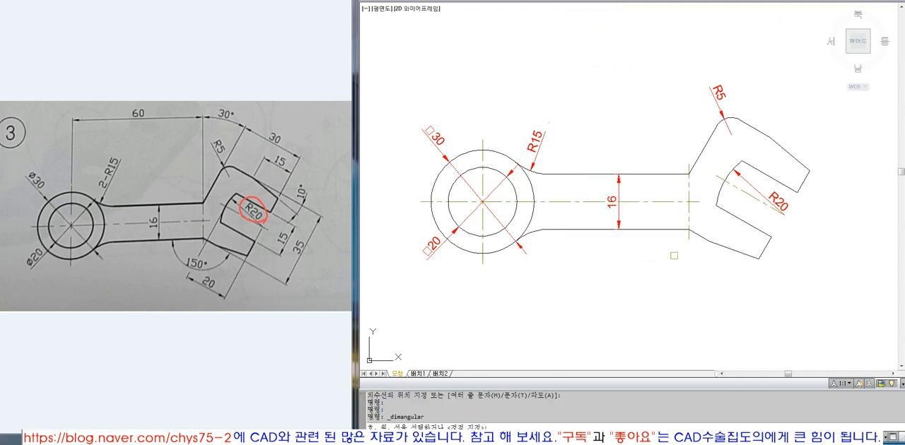
{"action": "left_click", "coordinate": [703, 232]}
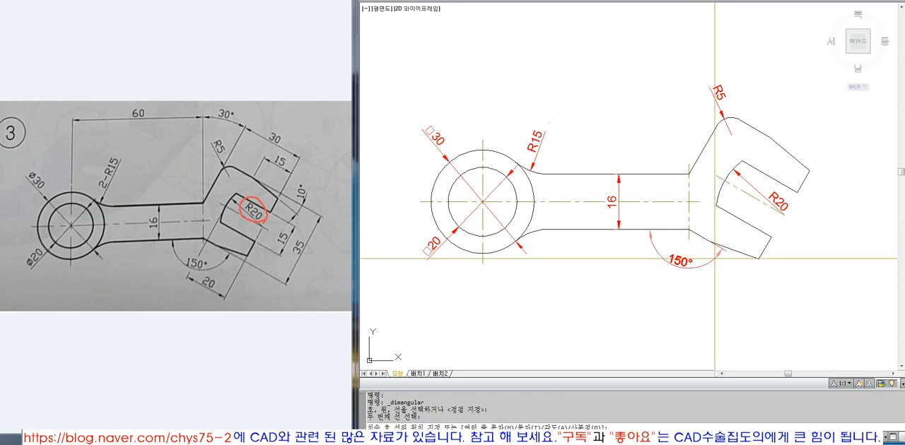
{"action": "left_click", "coordinate": [714, 259]}
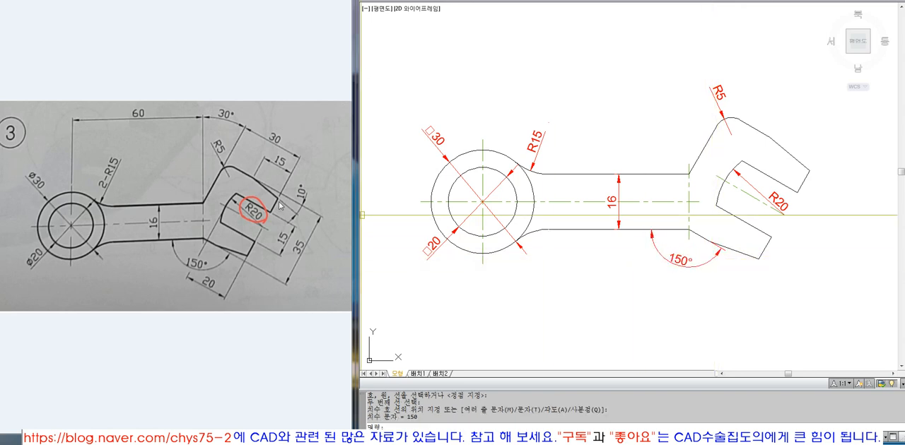
Add an angular dimension between the head's upper edge and its bevelled tip edge, placed outside the upper jaw.
{"action": "key", "text": "space"}
{"action": "left_click", "coordinate": [793, 159]}
{"action": "left_click", "coordinate": [765, 134]}
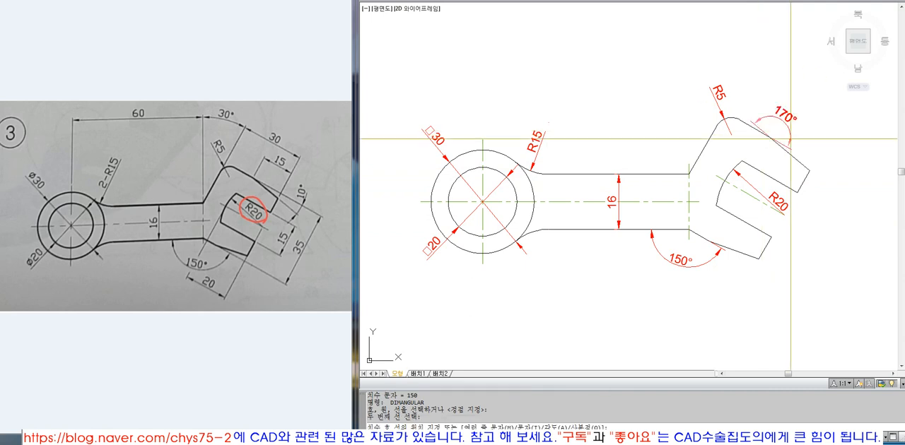
{"action": "left_click", "coordinate": [835, 179]}
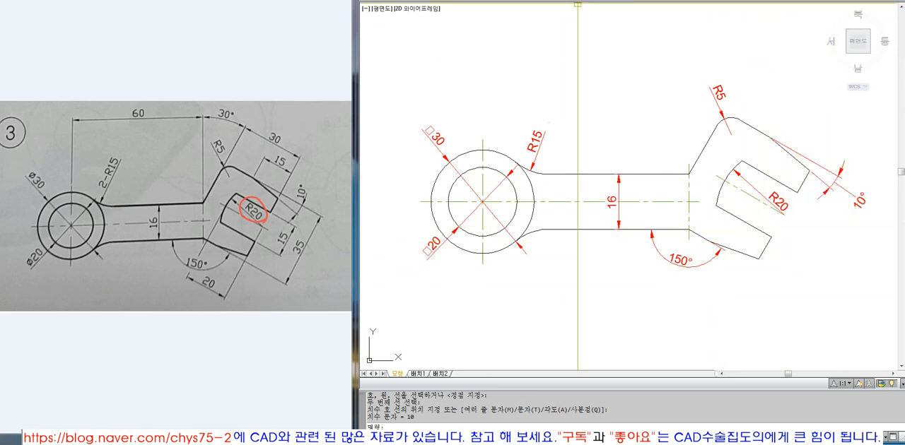
Add a horizontal linear dimension from the ring's vertical centre line to the handle-end centre line, placed above the part.
{"action": "left_click", "coordinate": [598, 0]}
{"action": "left_click", "coordinate": [608, 0]}
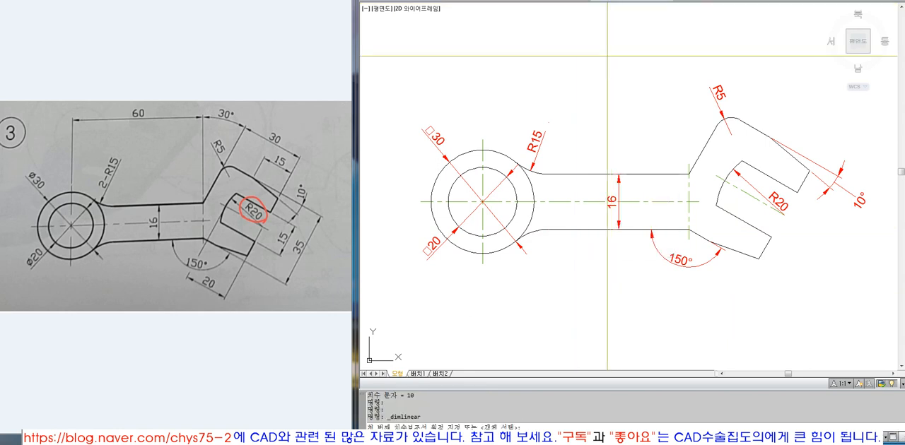
{"action": "left_click", "coordinate": [483, 139]}
{"action": "left_click", "coordinate": [684, 163]}
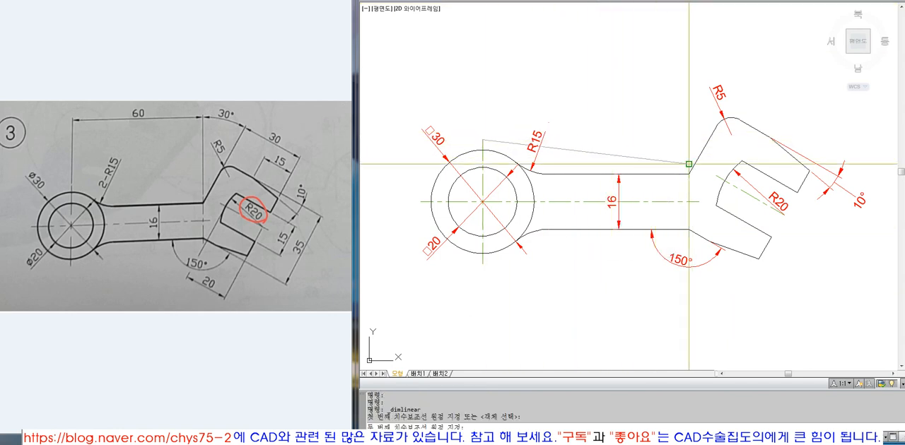
{"action": "left_click", "coordinate": [687, 63]}
Add an angular dimension between the handle-end centre line and the head's slanted edge, starting level with the horizontal dimension above.
{"action": "left_click", "coordinate": [608, 0]}
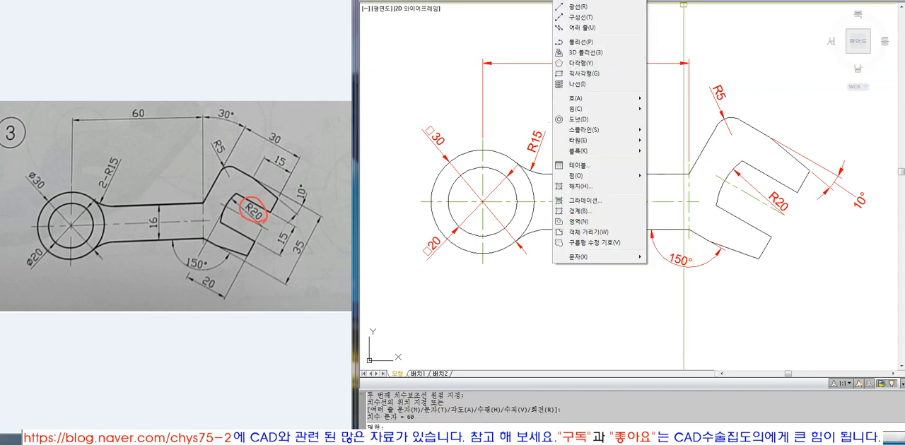
{"action": "left_click", "coordinate": [618, 75]}
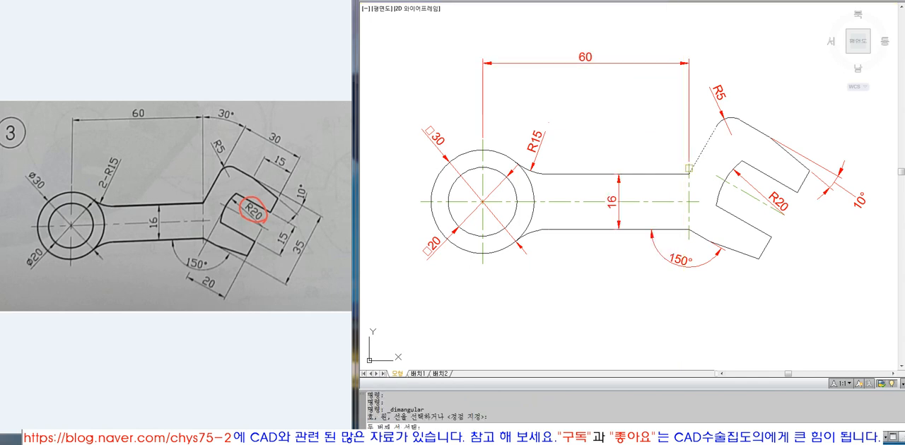
{"action": "left_click", "coordinate": [686, 186]}
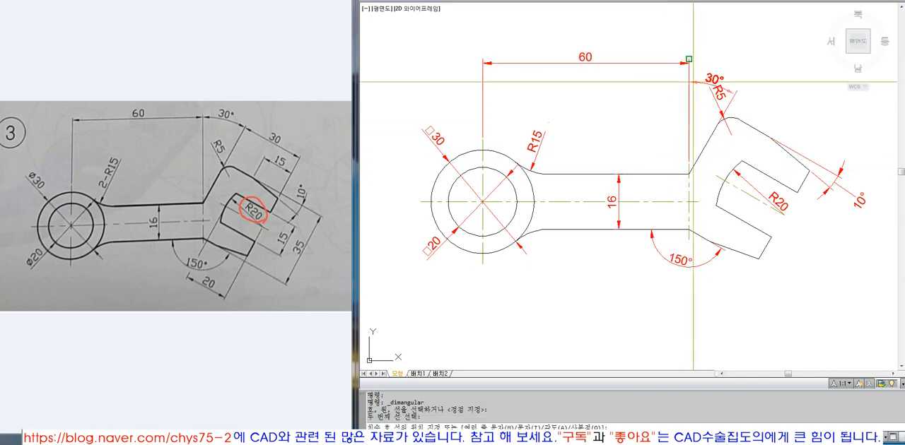
{"action": "scroll", "coordinate": [696, 57], "scroll_direction": "up", "scroll_amount": 5}
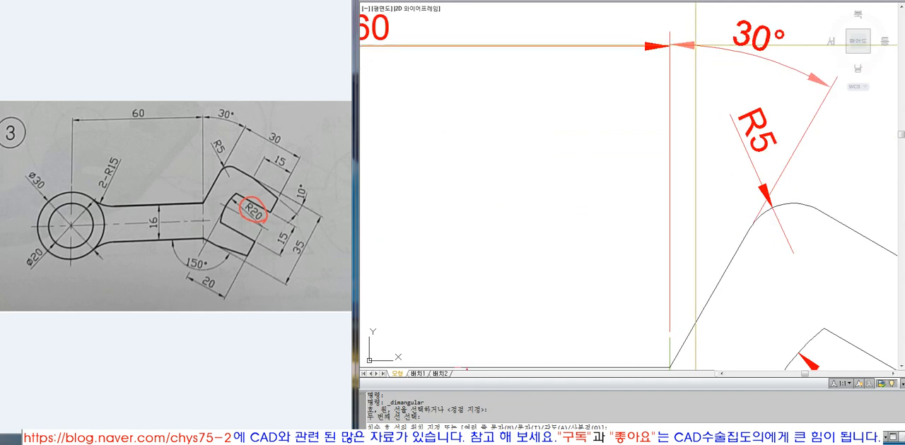
{"action": "left_click", "coordinate": [696, 46]}
{"action": "scroll", "coordinate": [711, 130], "scroll_direction": "down", "scroll_amount": 5}
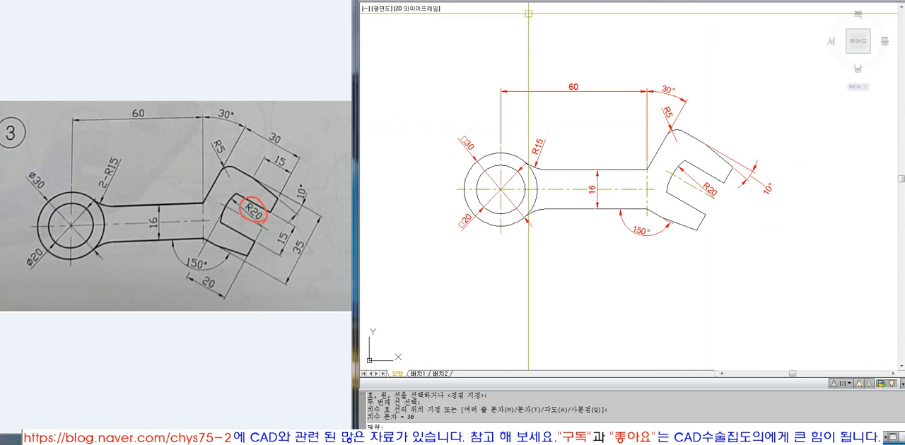
Try to add an aligned dimension from the head's rounded upper corner to the upper jaw's tip corner.
{"action": "left_click", "coordinate": [604, 0]}
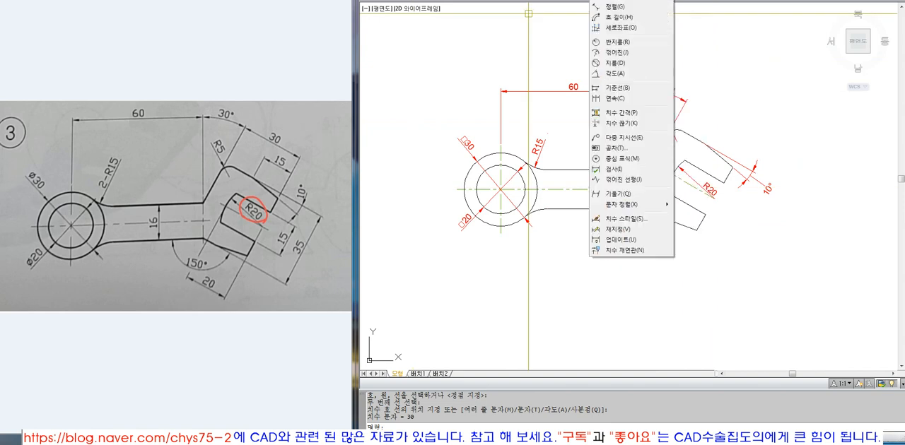
{"action": "left_click", "coordinate": [609, 6]}
{"action": "left_click", "coordinate": [676, 140]}
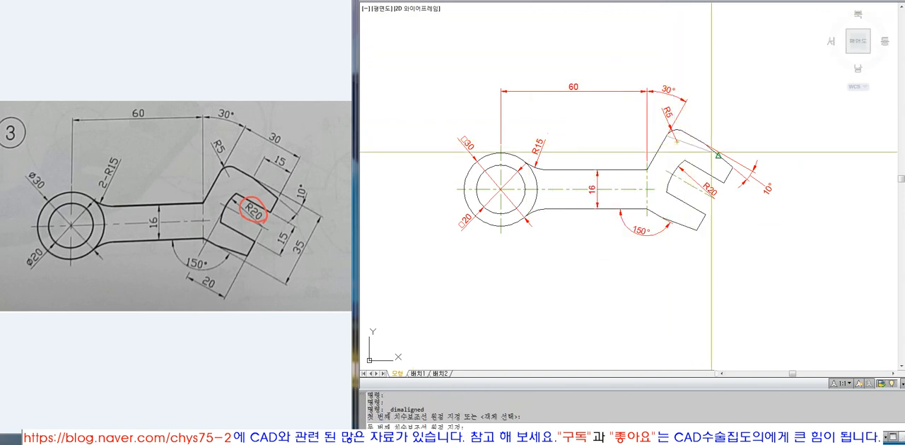
{"action": "left_click", "coordinate": [732, 163]}
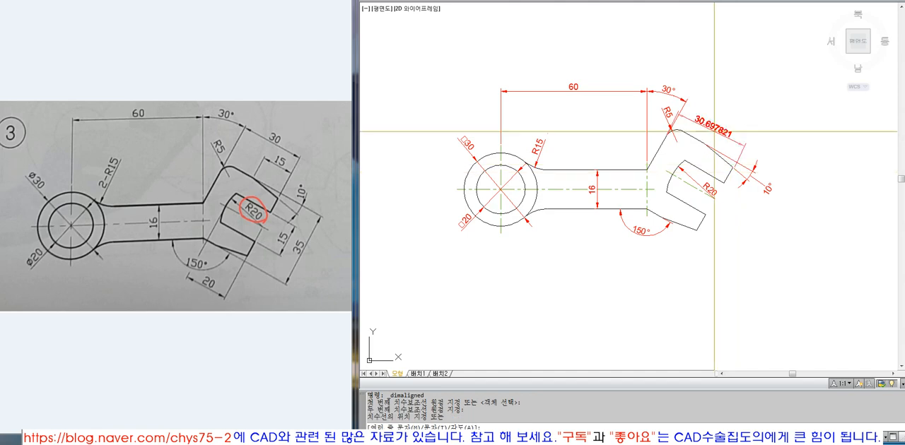
{"action": "scroll", "coordinate": [685, 101], "scroll_direction": "up", "scroll_amount": 4}
{"action": "left_click", "coordinate": [685, 99]}
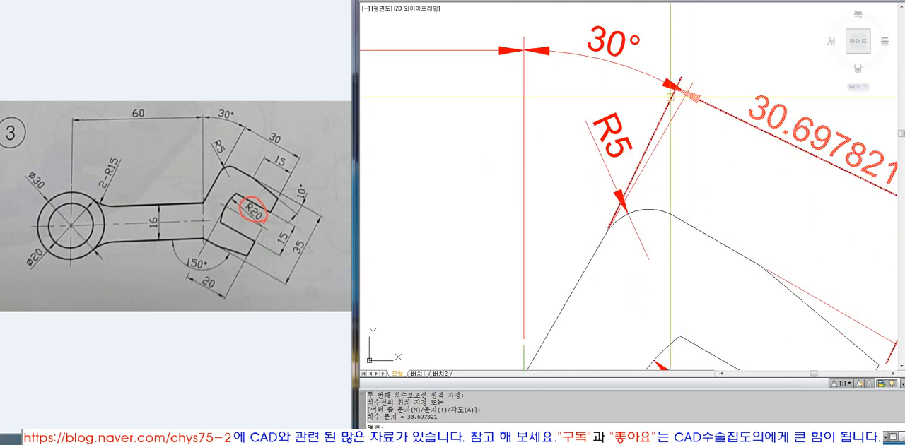
{"action": "scroll", "coordinate": [699, 106], "scroll_direction": "down", "scroll_amount": 3}
Add an aligned dimension from the upper jaw's tip corner perpendicular to the head's slanted edge, placed at the end of the angular dimension.
{"action": "type", "text": "z"}
{"action": "key", "text": "Return"}
{"action": "left_click", "coordinate": [777, 252]}
{"action": "left_click", "coordinate": [590, 58]}
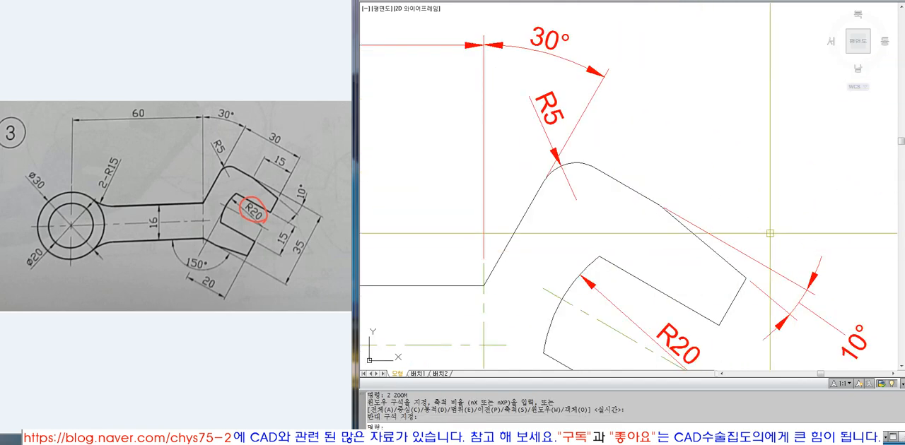
{"action": "left_click", "coordinate": [599, 0]}
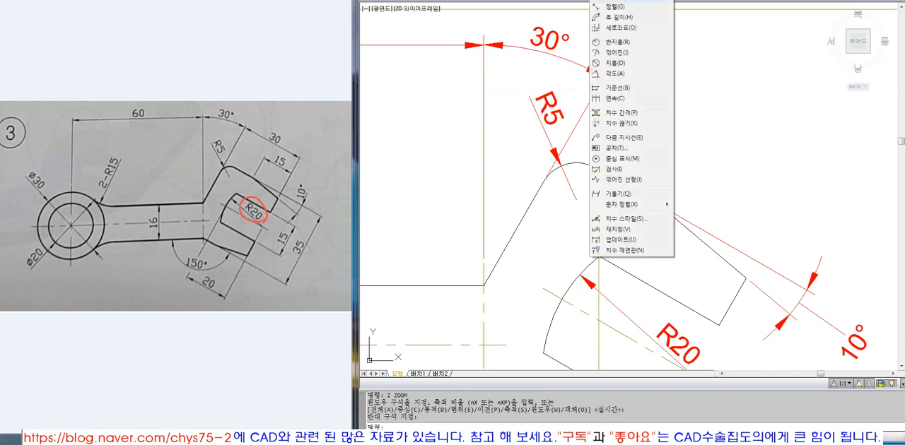
{"action": "left_click", "coordinate": [614, 8]}
{"action": "left_click", "coordinate": [546, 182]}
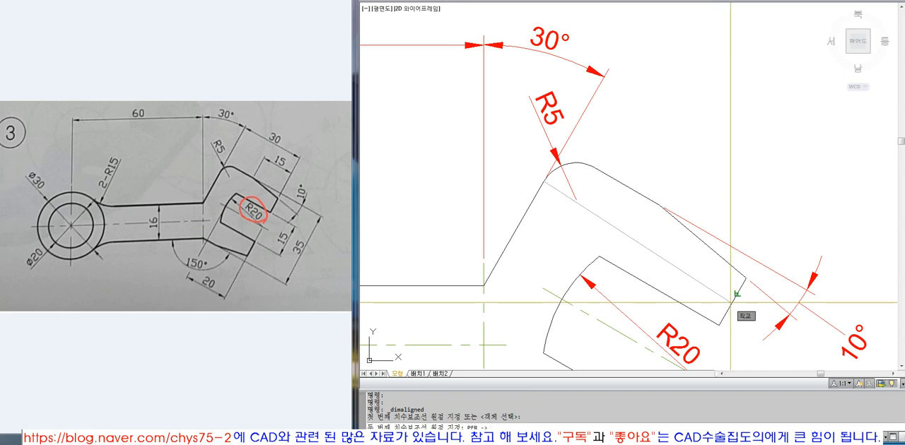
{"action": "key", "text": "Escape"}
{"action": "key", "text": "Return"}
{"action": "type", "text": "per"}
{"action": "key", "text": "Return"}
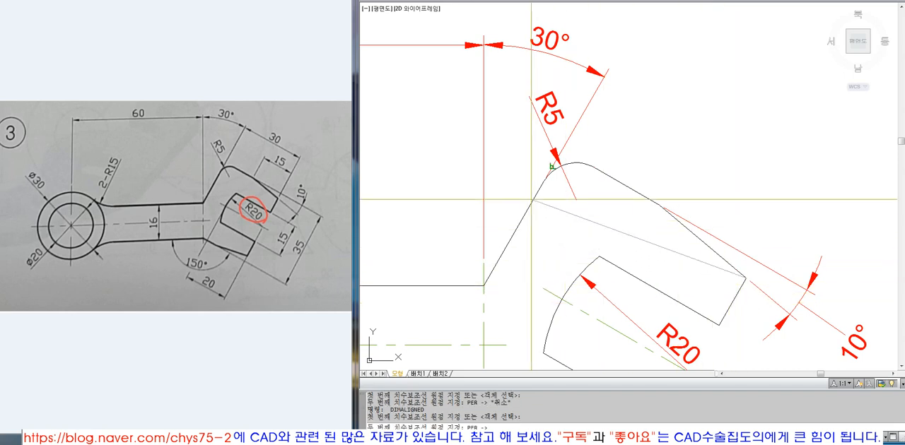
{"action": "left_click", "coordinate": [532, 199]}
{"action": "left_click", "coordinate": [605, 77]}
{"action": "scroll", "coordinate": [622, 106], "scroll_direction": "down", "scroll_amount": 5}
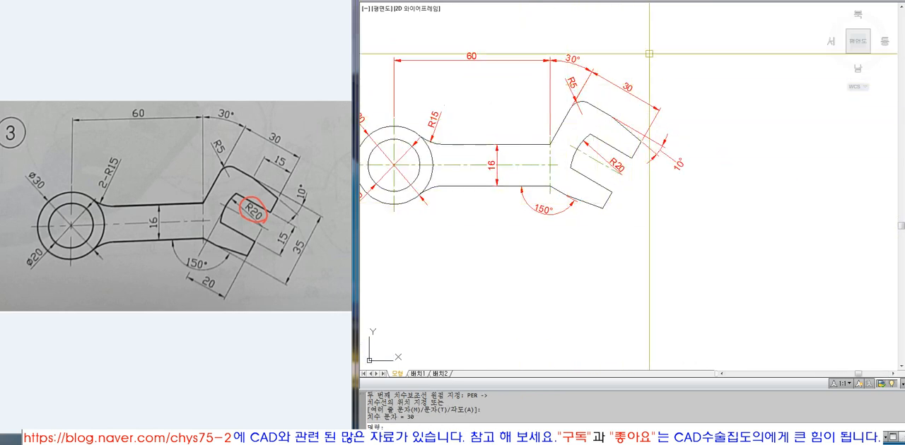
Add an aligned dimension across the jaw opening between the inner corners of the two tips, placed outside the opening.
{"action": "left_click", "coordinate": [601, 1]}
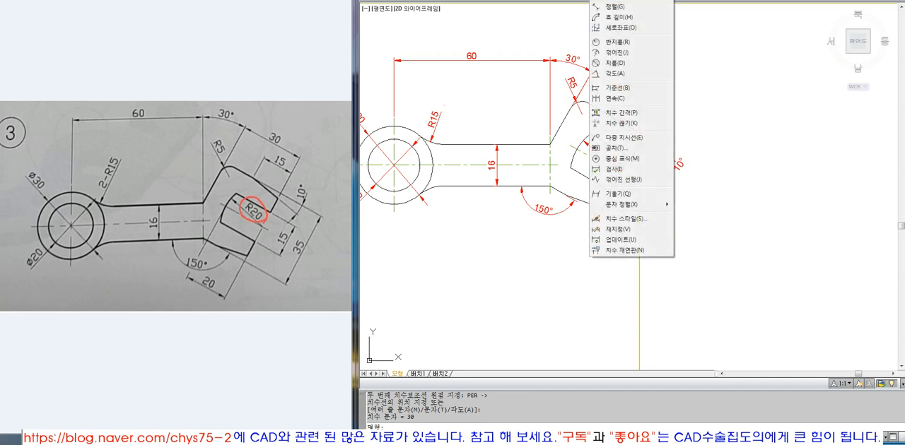
{"action": "left_click", "coordinate": [618, 6]}
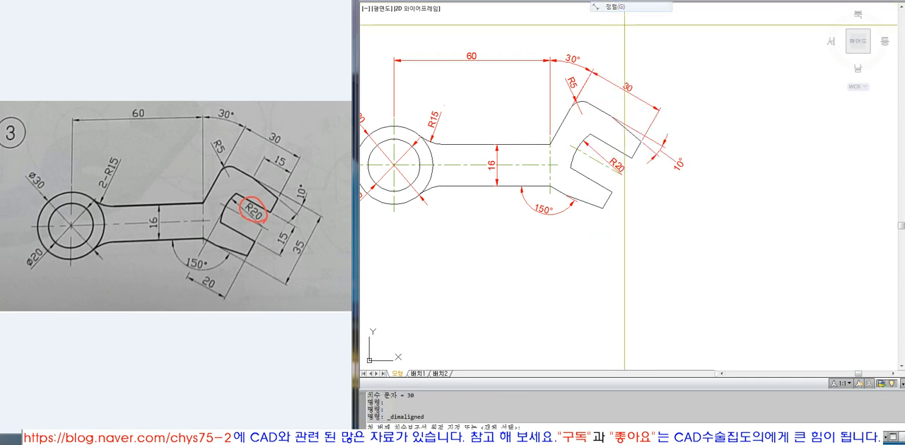
{"action": "left_click", "coordinate": [612, 191]}
{"action": "left_click", "coordinate": [636, 157]}
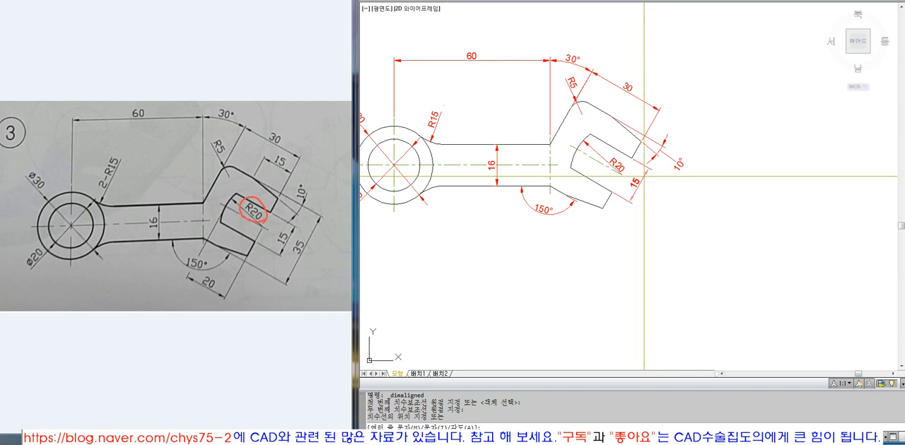
{"action": "left_click", "coordinate": [652, 180]}
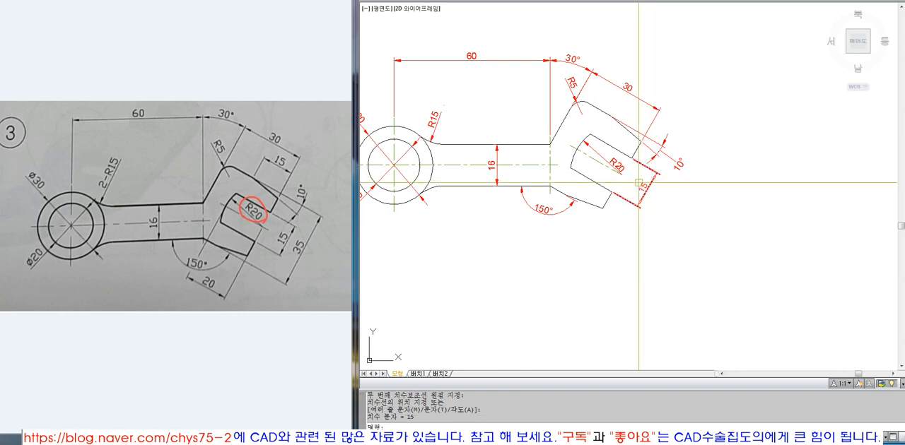
{"action": "scroll", "coordinate": [597, 204], "scroll_direction": "up", "scroll_amount": 3}
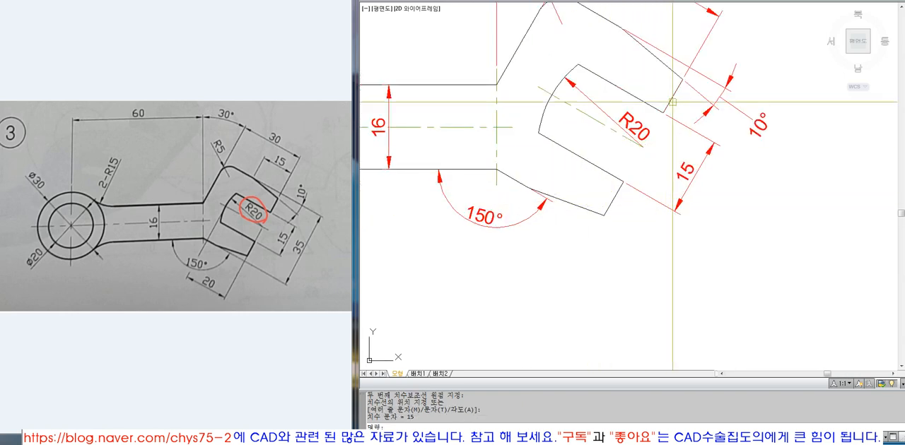
{"action": "left_click", "coordinate": [609, 22]}
{"action": "left_click", "coordinate": [515, 182]}
{"action": "key", "text": "Escape"}
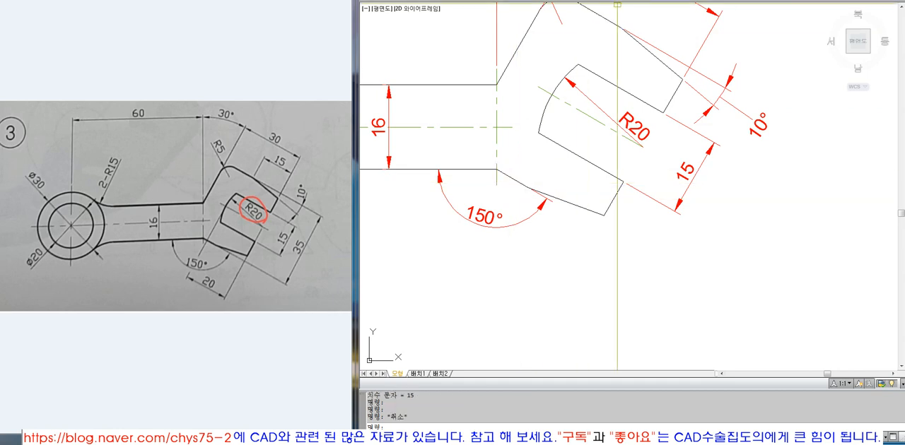
Add an aligned dimension across the head's full width, from its lower edge perpendicular to its upper edge, outside the jaw-opening dimension.
{"action": "left_click", "coordinate": [605, 0]}
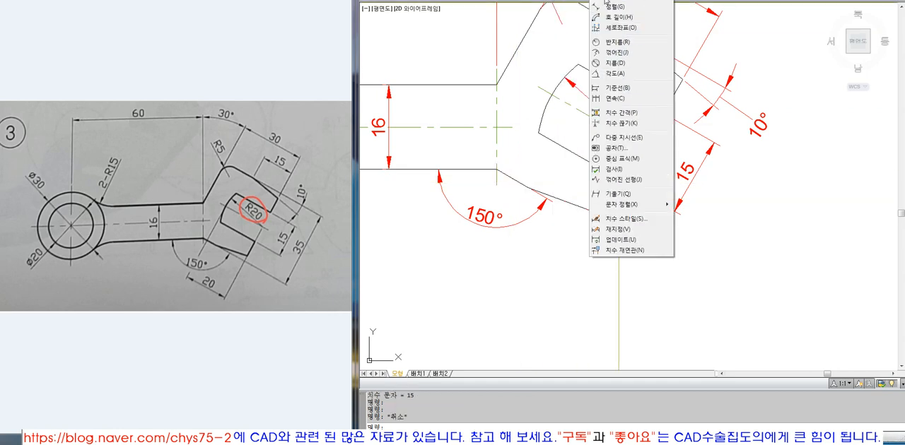
{"action": "left_click", "coordinate": [613, 7]}
{"action": "scroll", "coordinate": [544, 210], "scroll_direction": "down", "scroll_amount": 2}
{"action": "scroll", "coordinate": [544, 210], "scroll_direction": "up", "scroll_amount": 1}
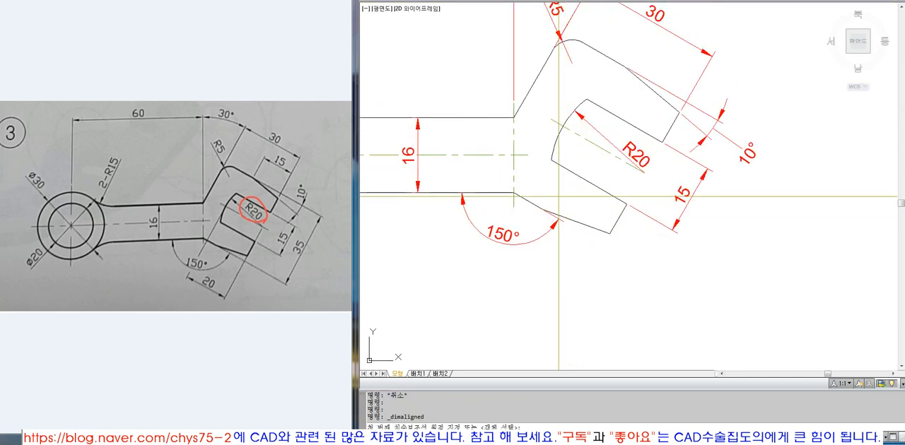
{"action": "type", "text": "PER"}
{"action": "key", "text": "space"}
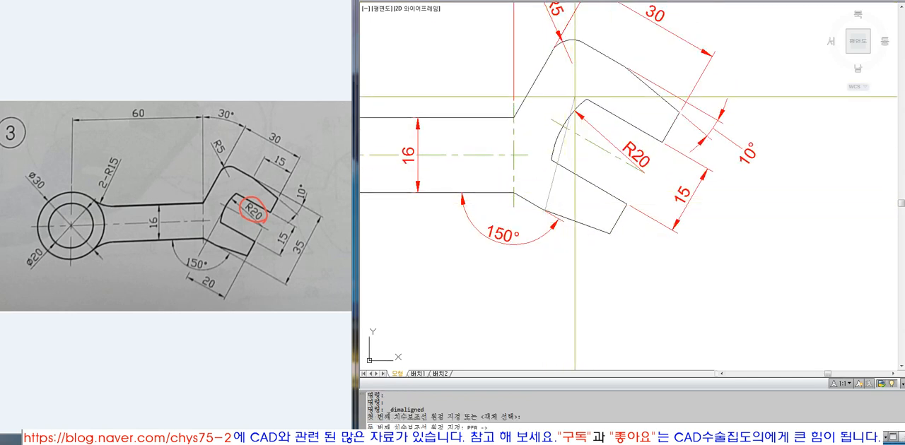
{"action": "left_click", "coordinate": [603, 56]}
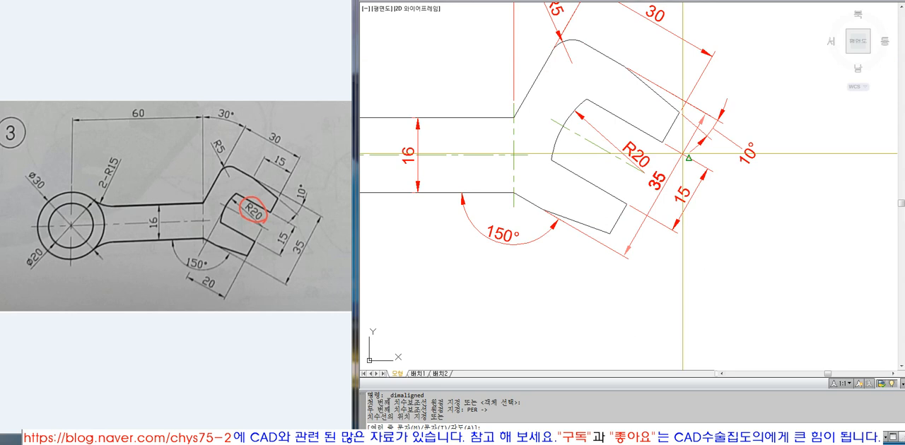
{"action": "left_click", "coordinate": [737, 203]}
{"action": "scroll", "coordinate": [747, 212], "scroll_direction": "down", "scroll_amount": 2}
{"action": "scroll", "coordinate": [746, 175], "scroll_direction": "up", "scroll_amount": 2}
Check the dimensions placed around the head and the whole part against the reference drawing.
{"action": "left_click", "coordinate": [747, 176]}
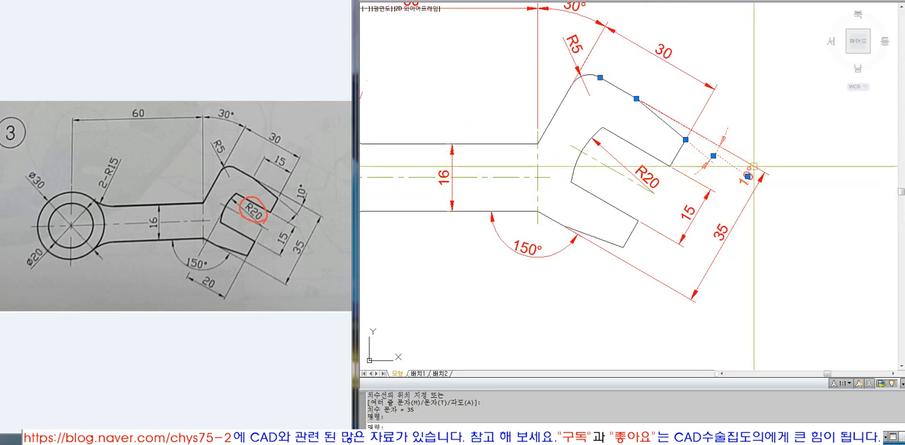
{"action": "scroll", "coordinate": [750, 174], "scroll_direction": "down", "scroll_amount": 2}
{"action": "key", "text": "Escape"}
{"action": "type", "text": "Z"}
{"action": "key", "text": "space"}
{"action": "left_click", "coordinate": [397, 49]}
{"action": "left_click", "coordinate": [780, 284]}
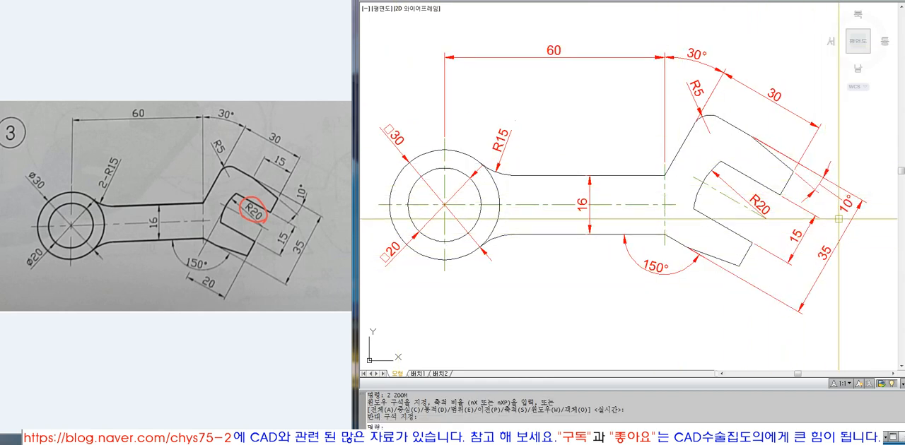
{"action": "scroll", "coordinate": [846, 207], "scroll_direction": "down", "scroll_amount": 4}
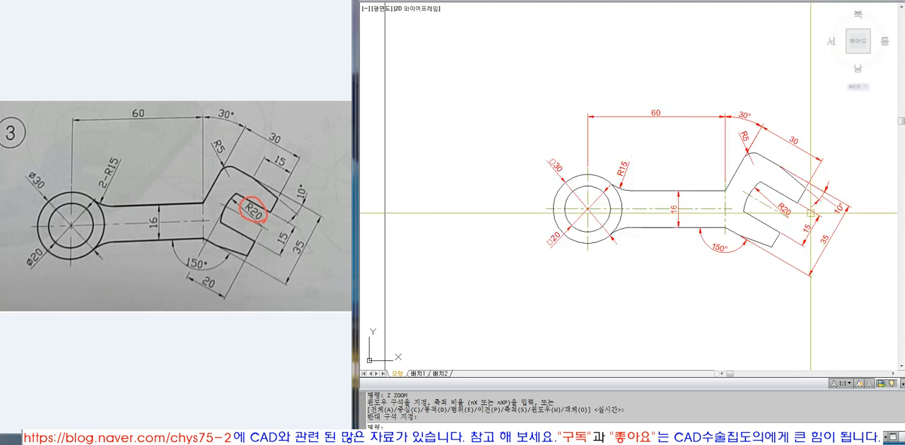
{"action": "scroll", "coordinate": [805, 202], "scroll_direction": "up", "scroll_amount": 4}
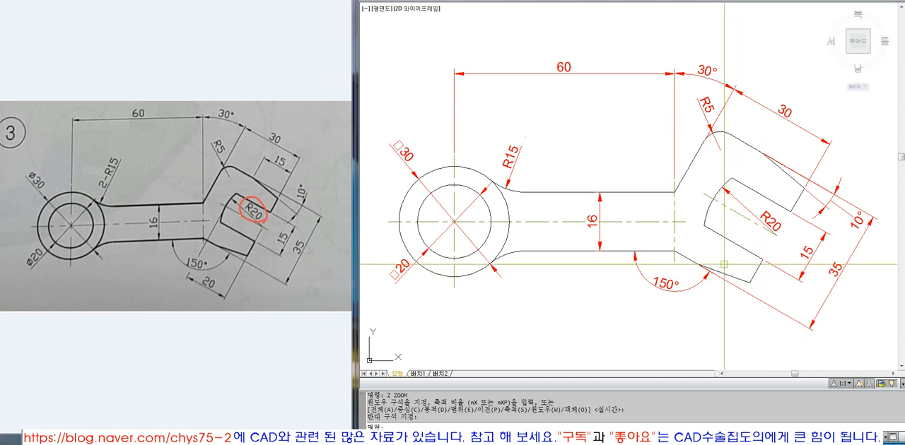
{"action": "scroll", "coordinate": [721, 240], "scroll_direction": "down", "scroll_amount": 2}
{"action": "left_click", "coordinate": [503, 232]}
{"action": "left_click", "coordinate": [504, 232]}
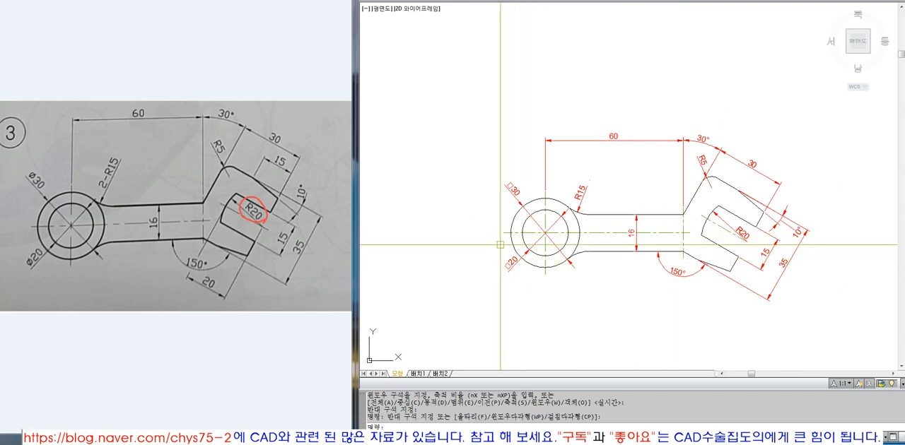
{"action": "left_click", "coordinate": [502, 233]}
{"action": "left_click", "coordinate": [503, 234]}
{"action": "left_click", "coordinate": [504, 232]}
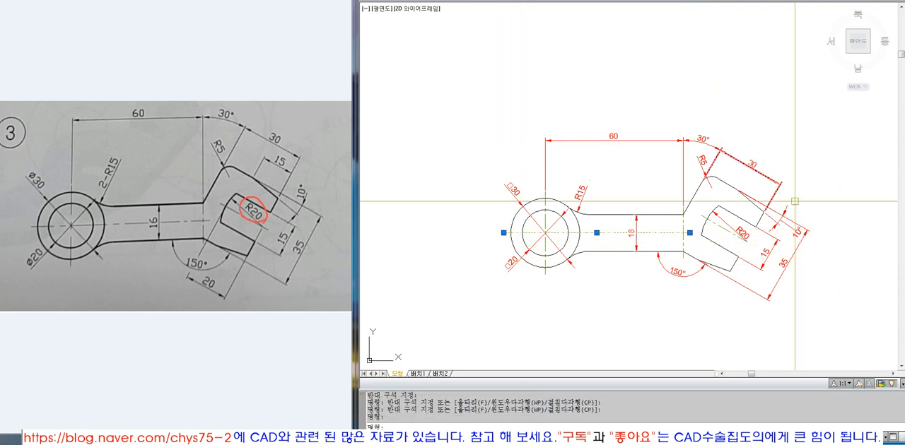
{"action": "key", "text": "Escape"}
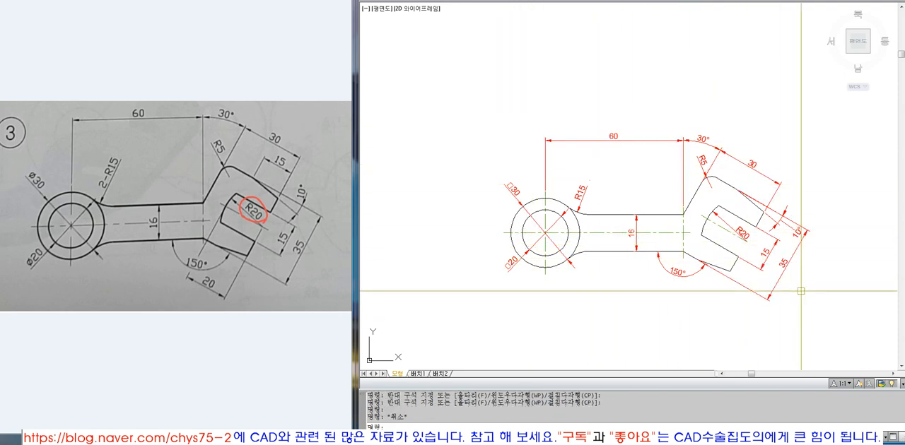
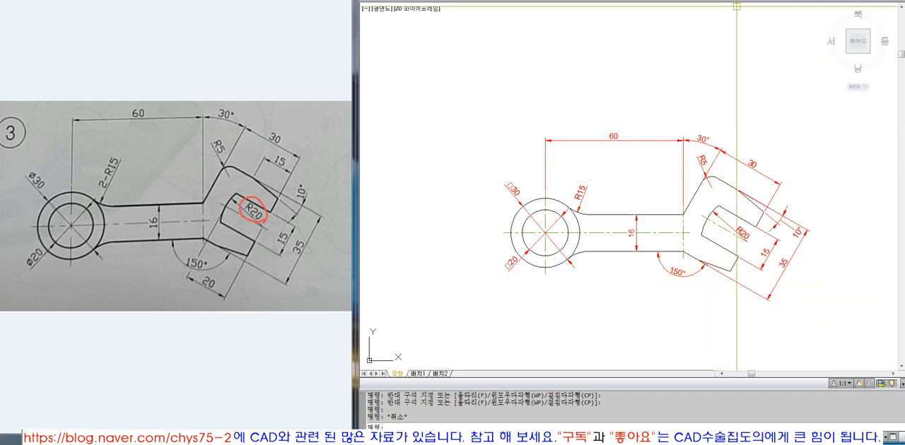
Try an aligned dimension from the head's lower taper corner perpendicular to the lower jaw's end edge, and erase it.
{"action": "right_click", "coordinate": [590, 5]}
{"action": "left_click", "coordinate": [622, 16]}
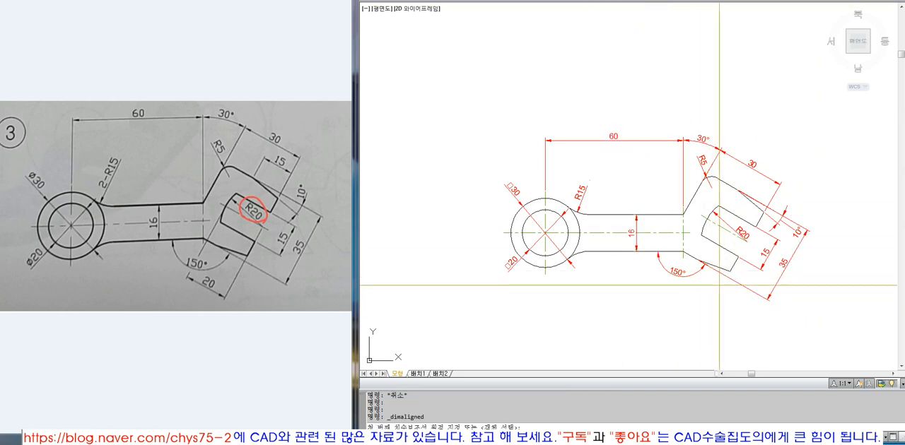
{"action": "left_click", "coordinate": [697, 260]}
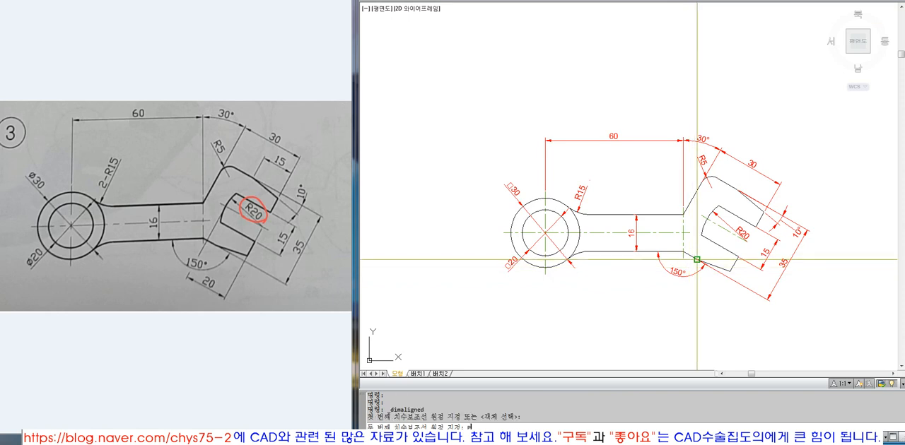
{"action": "left_click", "coordinate": [734, 273]}
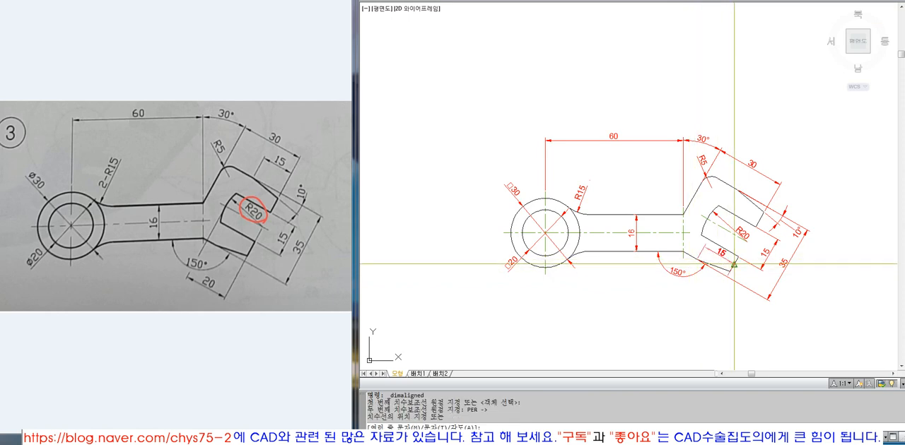
{"action": "left_click", "coordinate": [700, 291]}
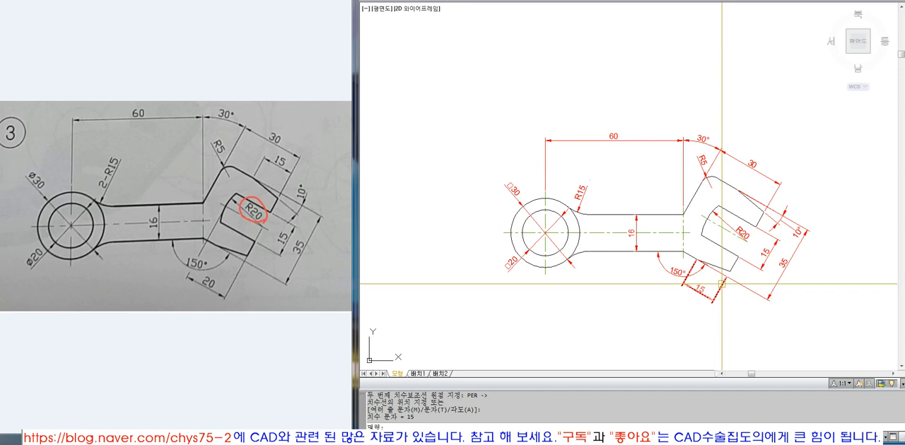
{"action": "scroll", "coordinate": [721, 284], "scroll_direction": "up", "scroll_amount": 1}
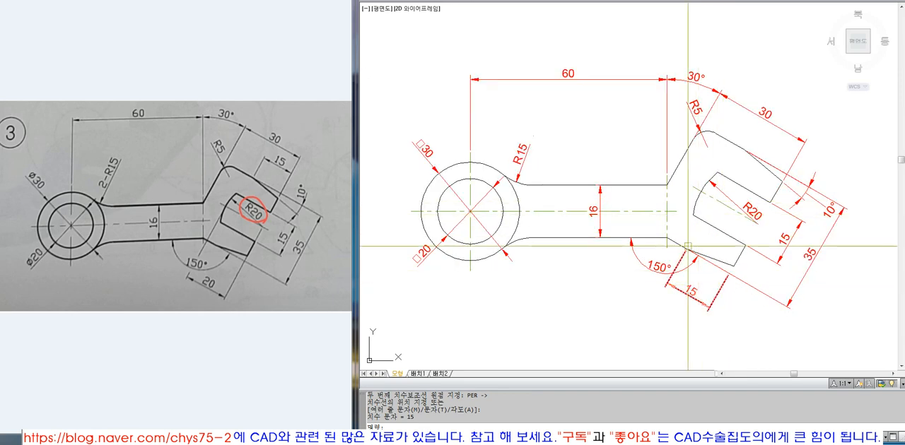
{"action": "left_click", "coordinate": [687, 295]}
{"action": "key", "text": "e"}
{"action": "key", "text": "Return"}
{"action": "left_click", "coordinate": [601, 1]}
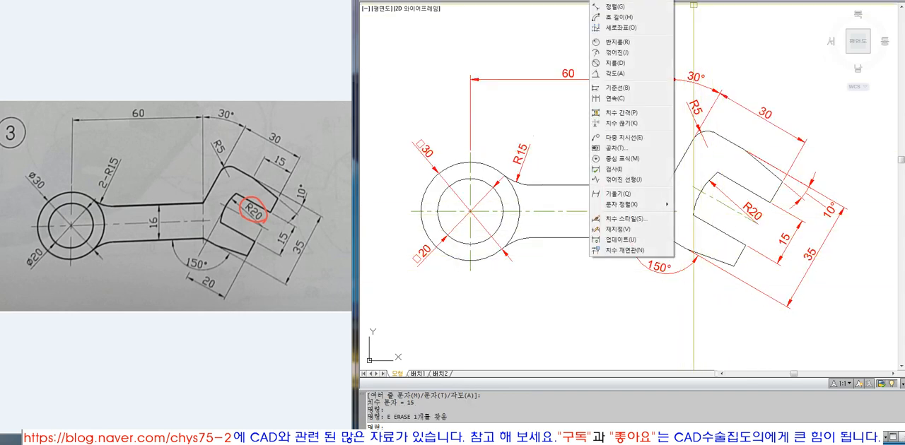
{"action": "left_click", "coordinate": [612, 7]}
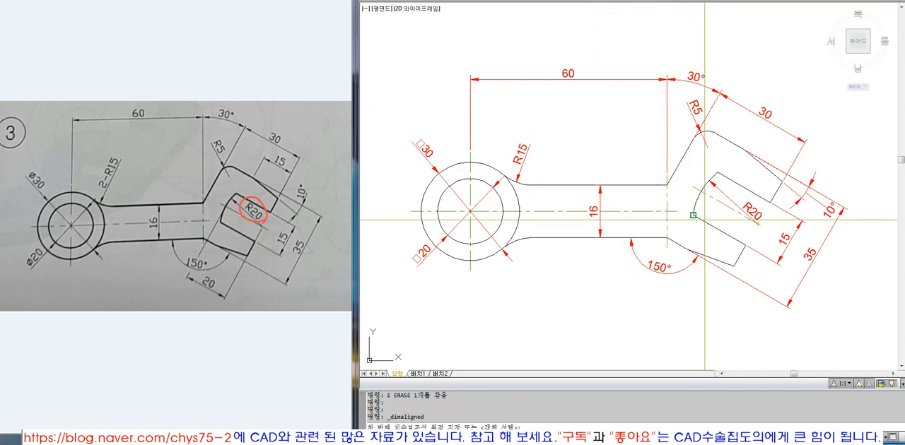
{"action": "scroll", "coordinate": [761, 223], "scroll_direction": "up", "scroll_amount": 5}
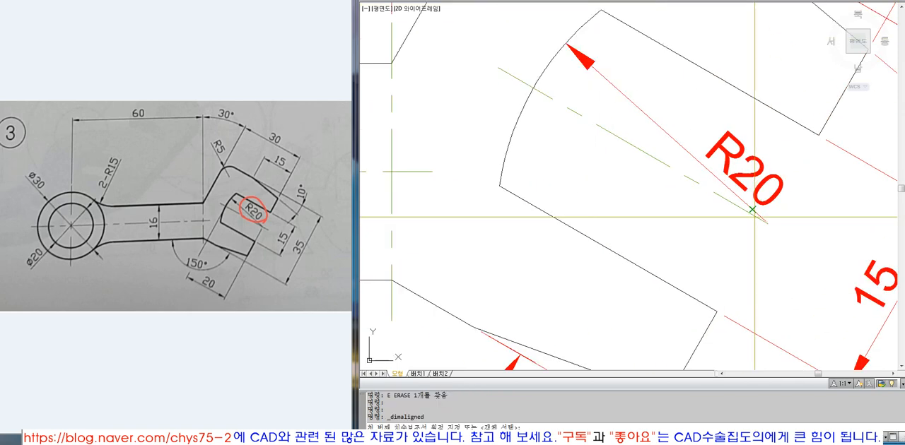
{"action": "scroll", "coordinate": [763, 224], "scroll_direction": "down", "scroll_amount": 3}
{"action": "scroll", "coordinate": [769, 224], "scroll_direction": "up", "scroll_amount": 5}
{"action": "key", "text": "Escape"}
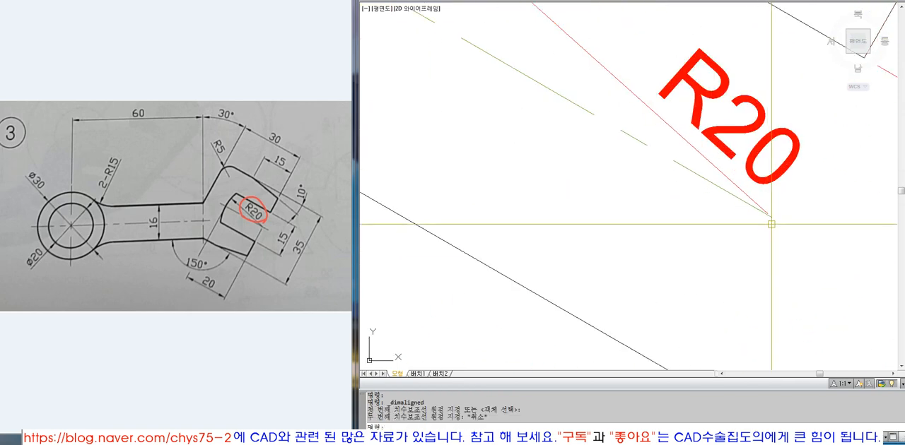
Add an aligned dimension along the jaw's centre line, from its outer end at the R20 centre to the R20 arc, placed below the head.
{"action": "key", "text": "space"}
{"action": "left_click", "coordinate": [771, 217]}
{"action": "scroll", "coordinate": [776, 224], "scroll_direction": "down", "scroll_amount": 5}
{"action": "scroll", "coordinate": [742, 223], "scroll_direction": "down", "scroll_amount": 6}
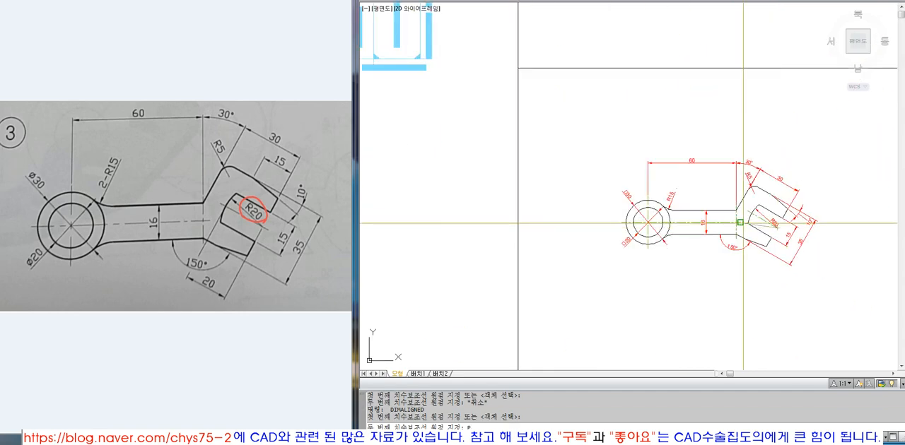
{"action": "scroll", "coordinate": [741, 221], "scroll_direction": "up", "scroll_amount": 7}
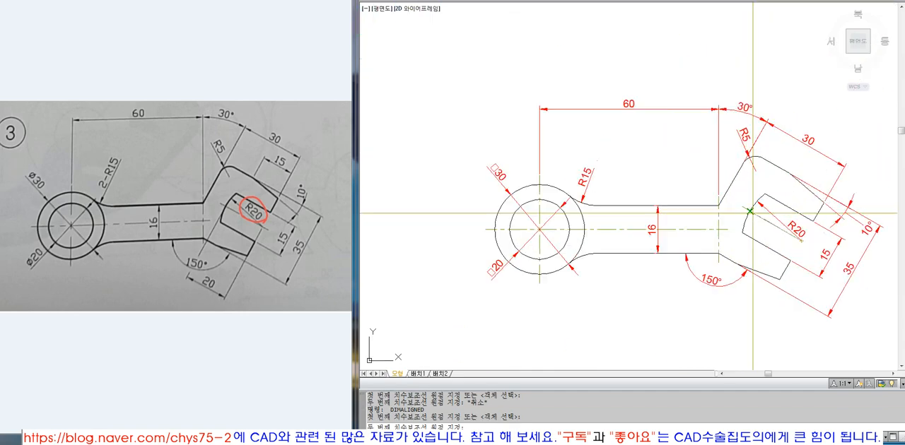
{"action": "left_click", "coordinate": [747, 209]}
{"action": "scroll", "coordinate": [720, 276], "scroll_direction": "down", "scroll_amount": 5}
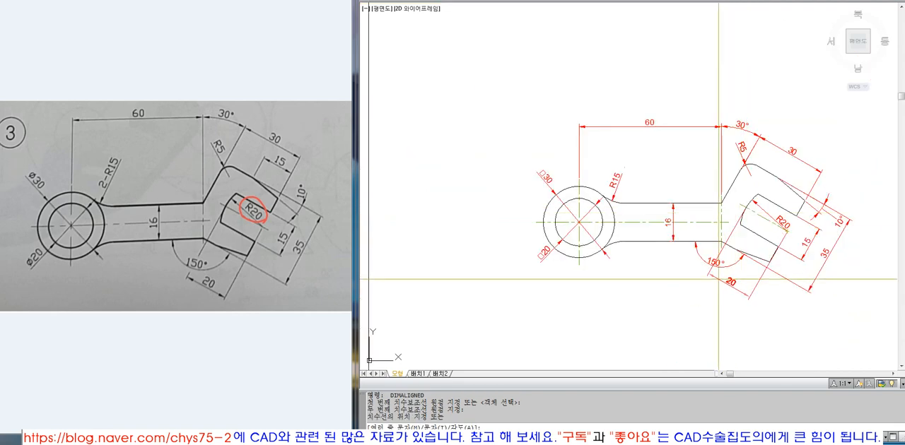
{"action": "left_click", "coordinate": [719, 281]}
Move the 150° dimension text outside its arc, clear of the new aligned dimension's extension line.
{"action": "scroll", "coordinate": [721, 272], "scroll_direction": "up", "scroll_amount": 4}
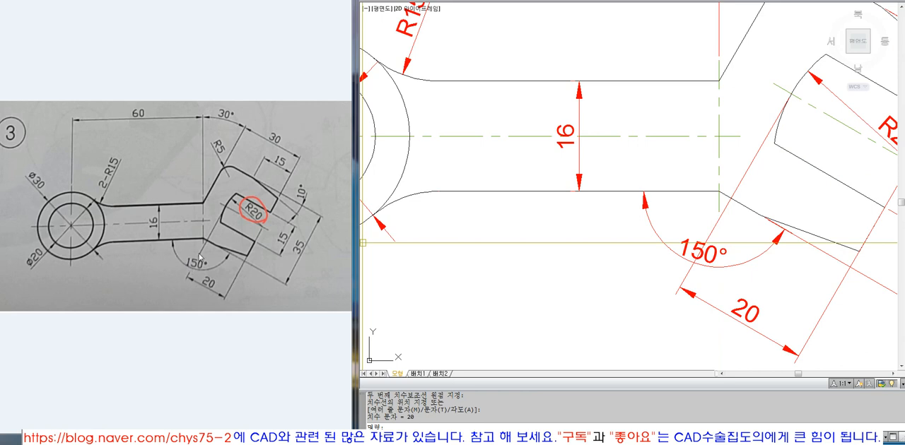
{"action": "left_click", "coordinate": [700, 252]}
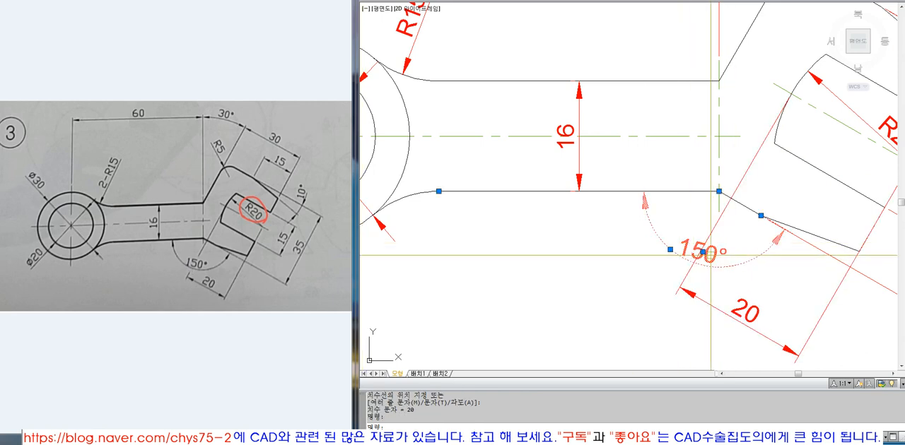
{"action": "left_click", "coordinate": [702, 250]}
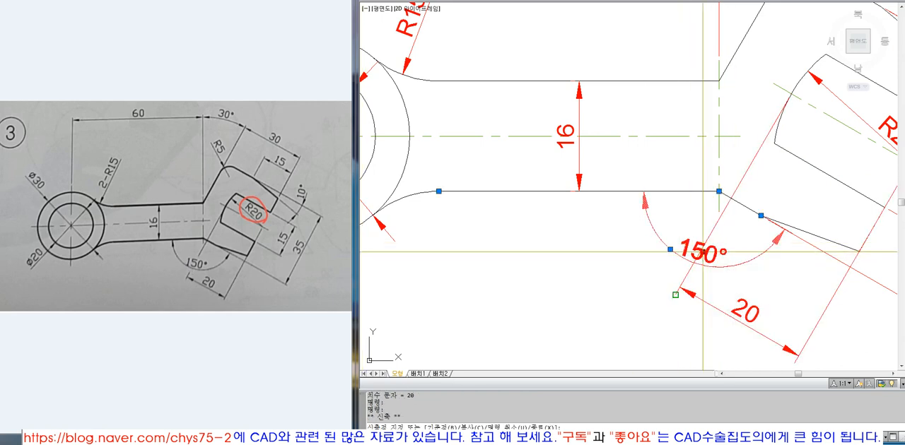
{"action": "left_click", "coordinate": [652, 265]}
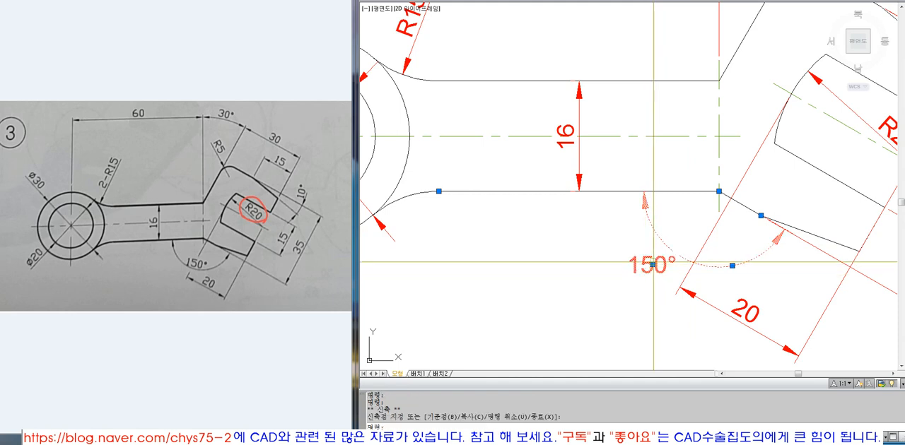
{"action": "left_click", "coordinate": [653, 264]}
{"action": "key", "text": "Escape"}
Examine the ring's centre lines and how far they extend beyond the outer circle.
{"action": "type", "text": "z"}
{"action": "key", "text": "Return"}
{"action": "scroll", "coordinate": [502, 113], "scroll_direction": "down", "scroll_amount": 10}
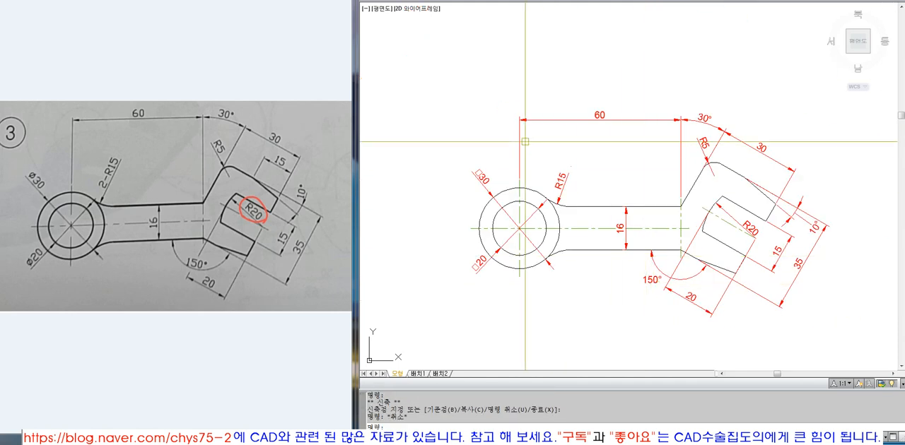
{"action": "left_click", "coordinate": [485, 110]}
{"action": "left_click", "coordinate": [667, 216]}
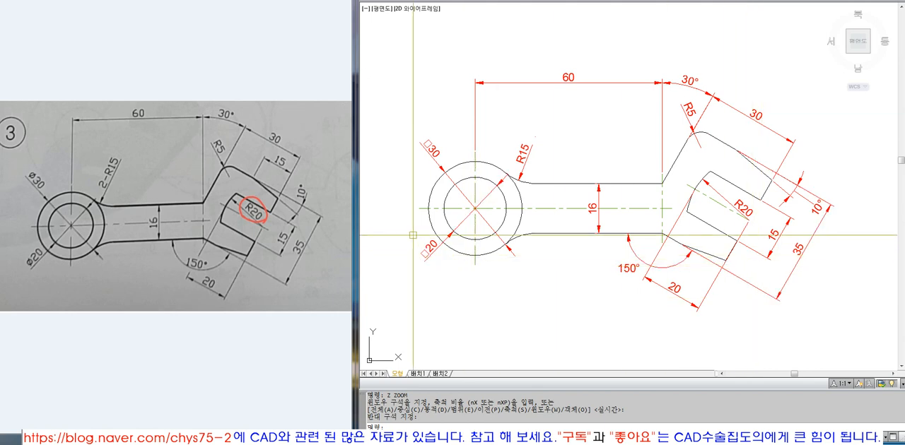
{"action": "left_click", "coordinate": [419, 209]}
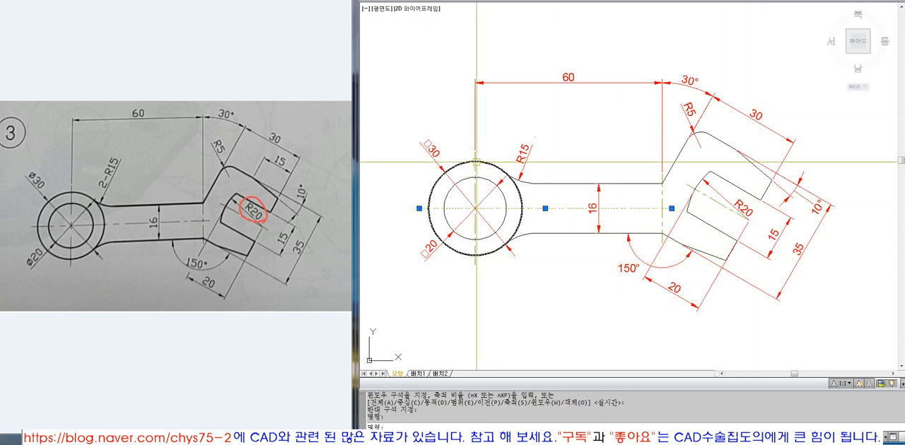
{"action": "key", "text": "Escape"}
{"action": "scroll", "coordinate": [799, 266], "scroll_direction": "down", "scroll_amount": 2}
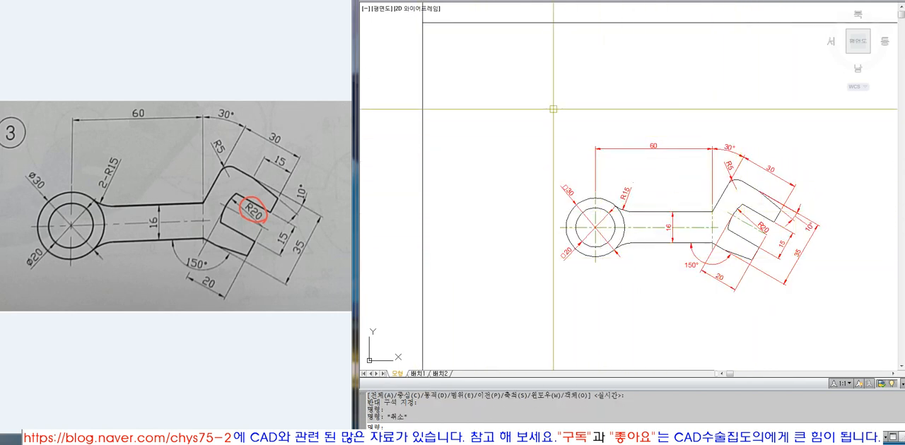
Try a vertical line about 65 mm long beside the ring with Ortho on, and erase it.
{"action": "type", "text": "z"}
{"action": "key", "text": "space"}
{"action": "left_click", "coordinate": [482, 69]}
{"action": "left_click", "coordinate": [845, 327]}
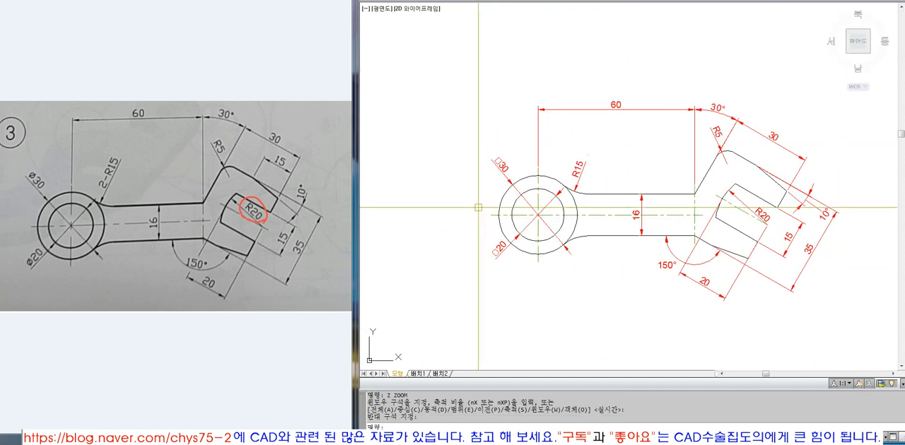
{"action": "type", "text": "l"}
{"action": "key", "text": "space"}
{"action": "left_click", "coordinate": [480, 110]}
{"action": "key", "text": "F8"}
{"action": "left_click", "coordinate": [489, 277]}
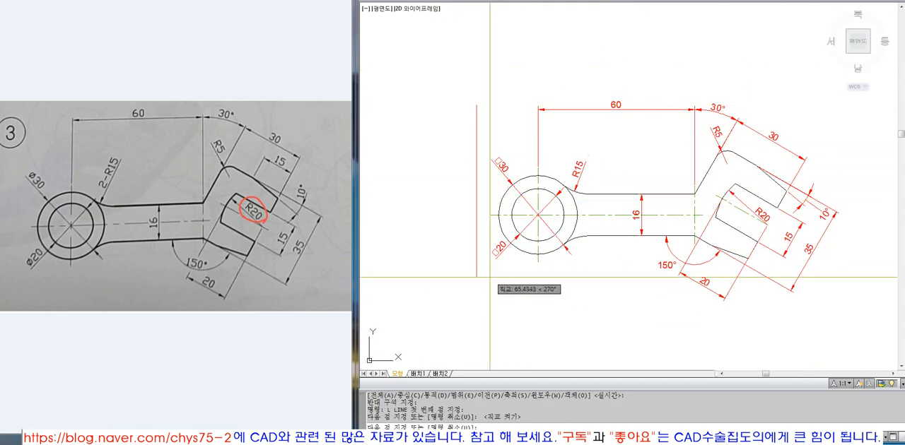
{"action": "key", "text": "Escape"}
{"action": "left_click", "coordinate": [482, 226]}
{"action": "type", "text": "e"}
{"action": "key", "text": "space"}
Stretch the ring-side end of the horizontal centre line slightly further beyond the outer circle.
{"action": "type", "text": "s"}
{"action": "key", "text": "space"}
{"action": "left_click", "coordinate": [496, 205]}
{"action": "left_click", "coordinate": [470, 230]}
{"action": "key", "text": "space"}
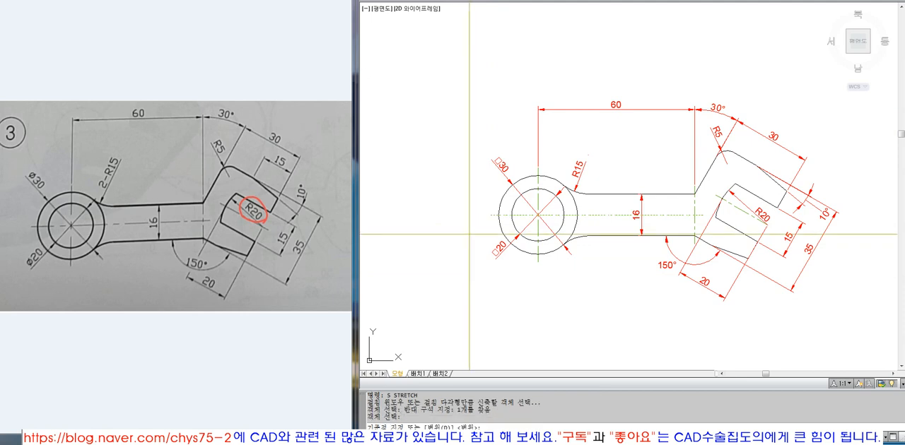
{"action": "left_click", "coordinate": [470, 232]}
{"action": "left_click", "coordinate": [464, 234]}
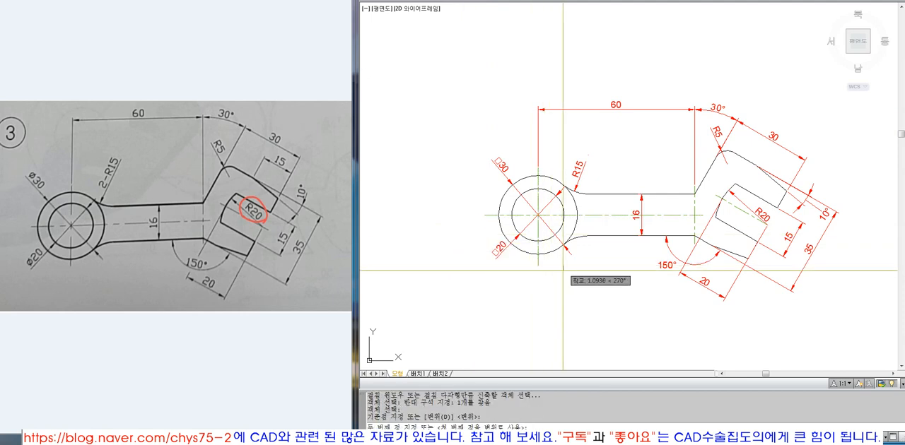
Stretch the ends of the ring's vertical centre line slightly further beyond the outer circle.
{"action": "type", "text": "s"}
{"action": "key", "text": "space"}
{"action": "left_click", "coordinate": [535, 174]}
{"action": "key", "text": "space"}
{"action": "left_click", "coordinate": [538, 169]}
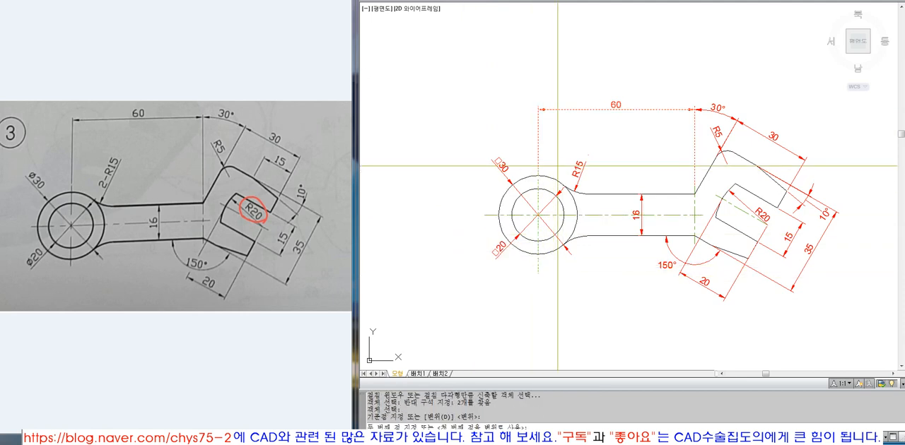
{"action": "left_click", "coordinate": [542, 162]}
Stretch the head-side end of the horizontal centre line about 3.2 mm further past the shank's end.
{"action": "type", "text": "z"}
{"action": "key", "text": "space"}
{"action": "left_click", "coordinate": [456, 84]}
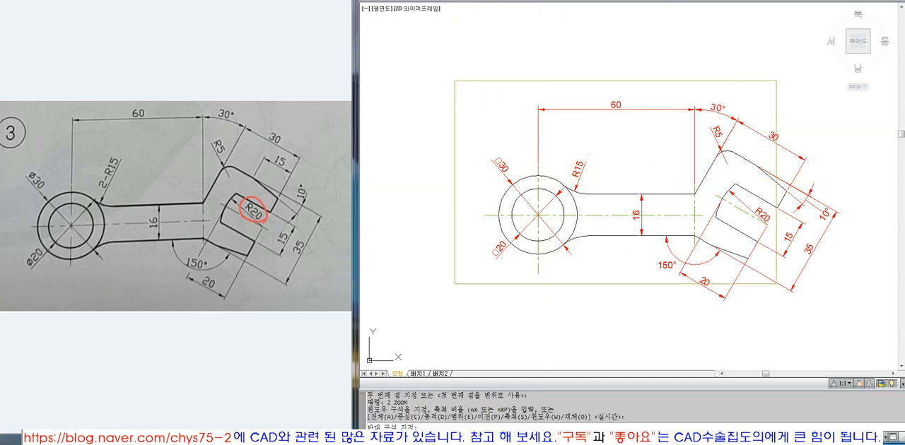
{"action": "left_click", "coordinate": [848, 325]}
{"action": "type", "text": "s"}
{"action": "key", "text": "space"}
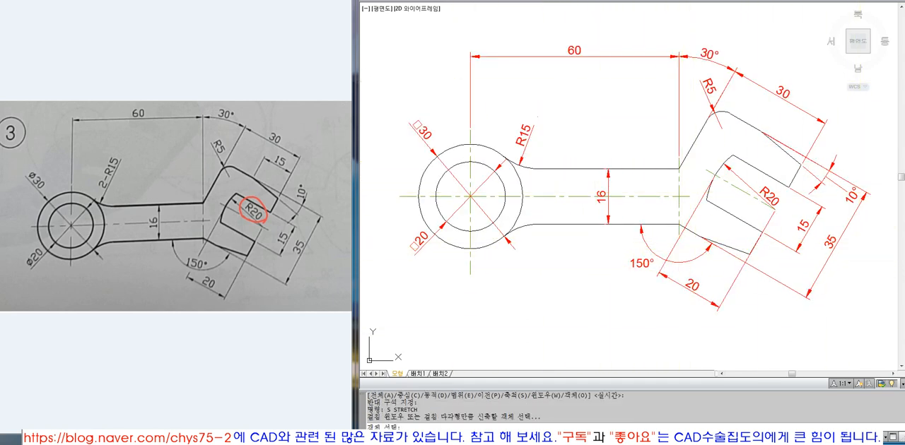
{"action": "left_click", "coordinate": [689, 203]}
{"action": "key", "text": "space"}
{"action": "left_click", "coordinate": [523, 303]}
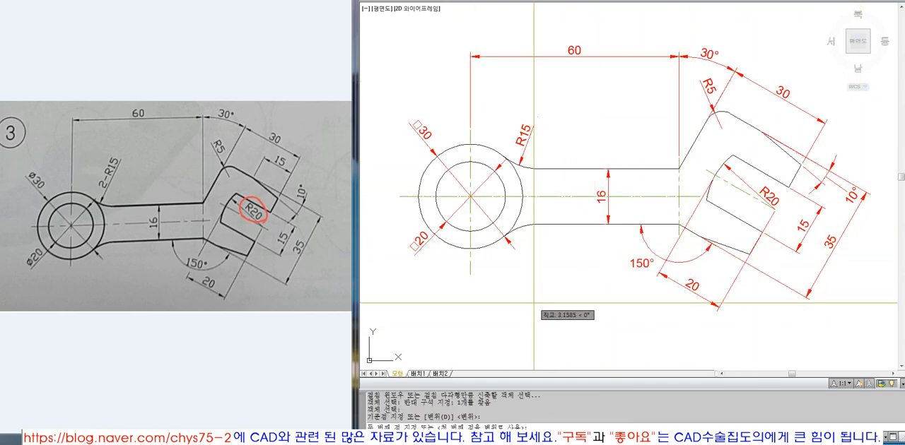
{"action": "left_click", "coordinate": [534, 304]}
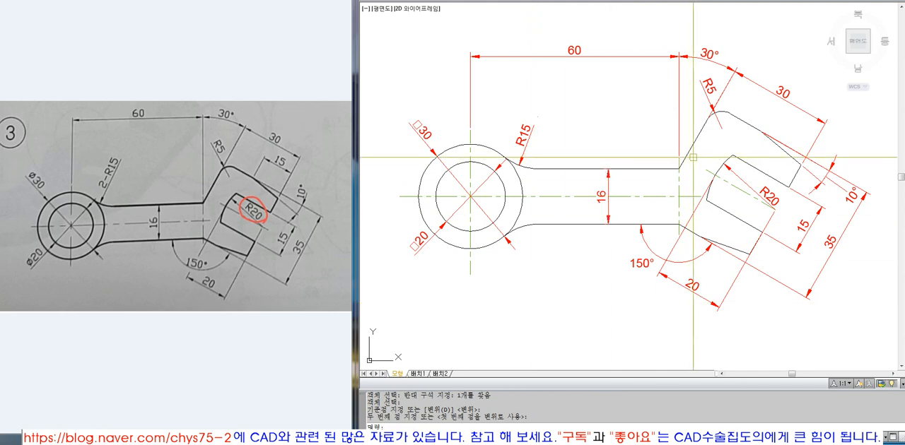
Trim the jaw's centre line back to the R20 arc and the shank end's vertical centre line back to the lower shank edge.
{"action": "type", "text": "t"}
{"action": "key", "text": "space"}
{"action": "left_click", "coordinate": [717, 168]}
{"action": "key", "text": "space"}
{"action": "left_click", "coordinate": [711, 167]}
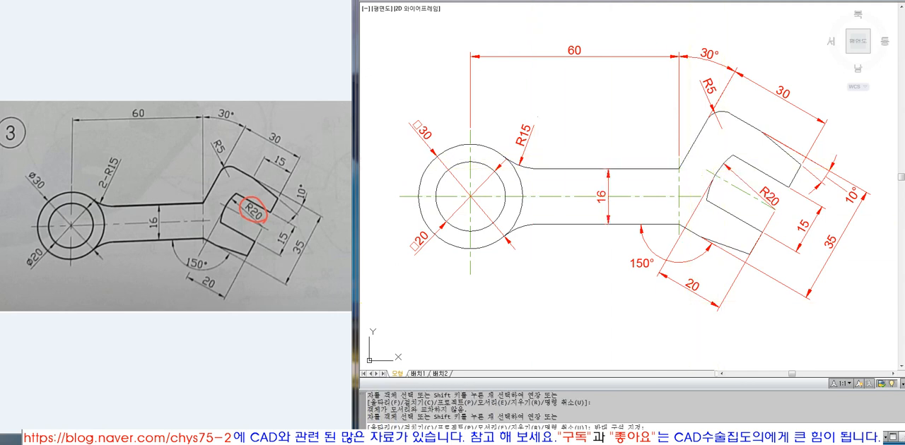
{"action": "left_click", "coordinate": [702, 175]}
{"action": "key", "text": "space"}
{"action": "key", "text": "Return"}
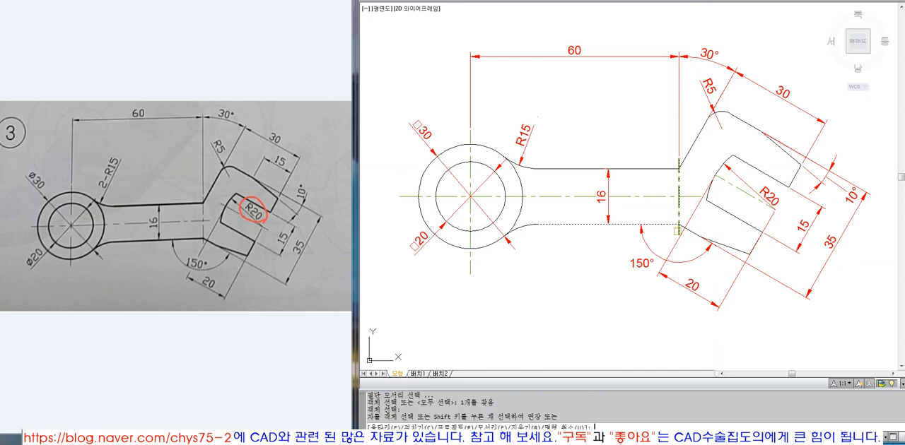
{"action": "key", "text": "Return"}
Review the whole dimensioned part and its centre lines against the reference drawing.
{"action": "scroll", "coordinate": [663, 236], "scroll_direction": "down", "scroll_amount": 4}
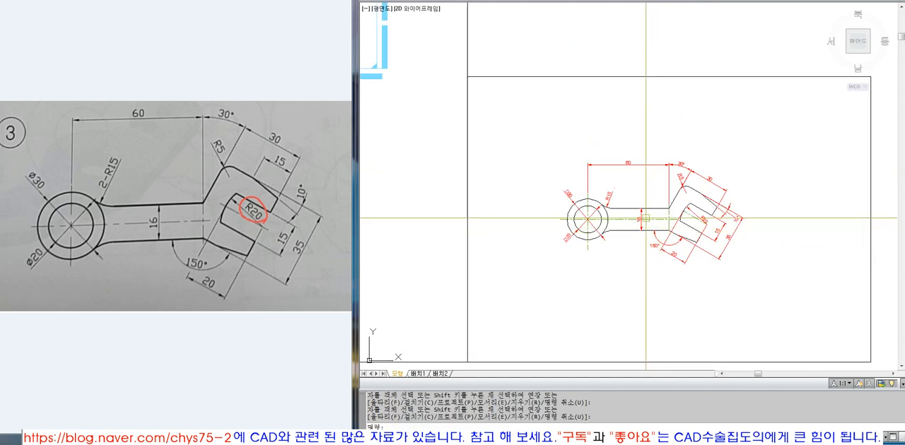
{"action": "type", "text": "z"}
{"action": "key", "text": "Return"}
{"action": "left_click", "coordinate": [524, 144]}
{"action": "left_click", "coordinate": [821, 311]}
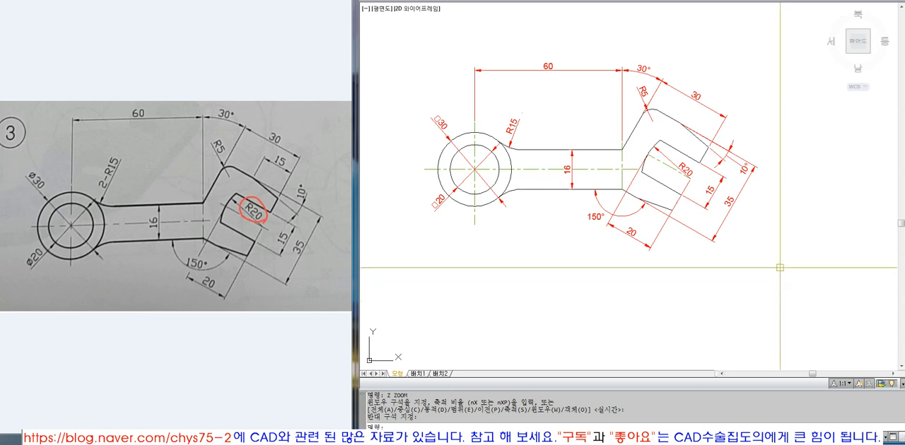
{"action": "scroll", "coordinate": [749, 257], "scroll_direction": "down", "scroll_amount": 4}
{"action": "scroll", "coordinate": [736, 245], "scroll_direction": "up", "scroll_amount": 2}
{"action": "scroll", "coordinate": [756, 246], "scroll_direction": "up", "scroll_amount": 1}
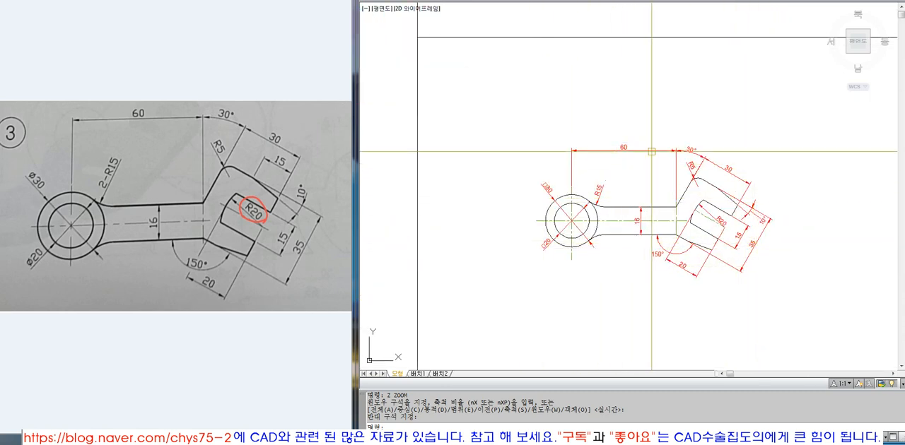
{"action": "scroll", "coordinate": [725, 197], "scroll_direction": "up", "scroll_amount": 3}
{"action": "scroll", "coordinate": [664, 228], "scroll_direction": "down", "scroll_amount": 2}
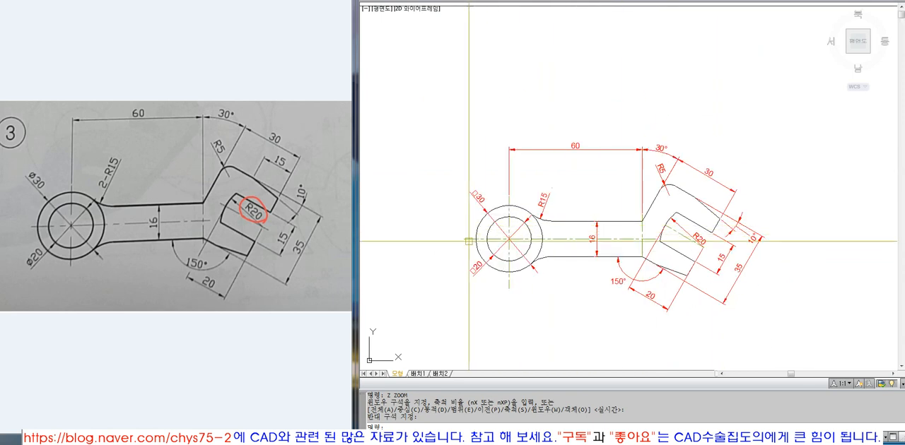
Offset the ring's outer circle 3 mm outward as a guide for the centre-line overhang.
{"action": "type", "text": "o"}
{"action": "key", "text": "Return"}
{"action": "type", "text": "3"}
{"action": "key", "text": "Return"}
{"action": "left_click", "coordinate": [522, 270]}
{"action": "left_click", "coordinate": [529, 279]}
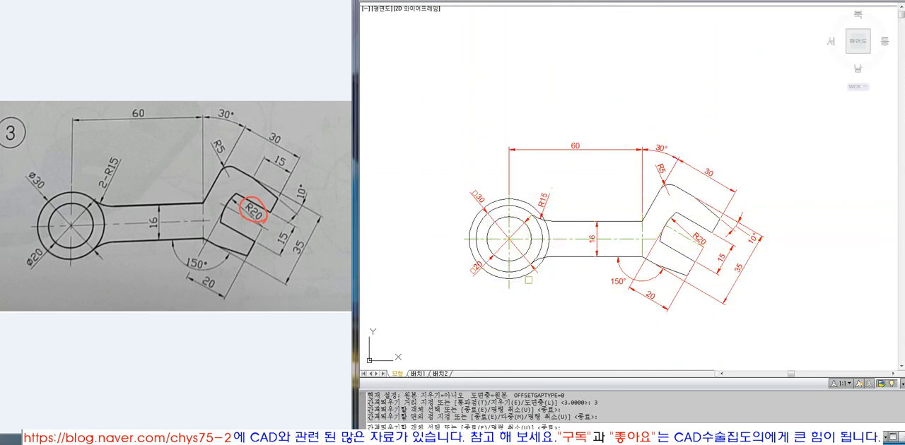
Trim the lower end of the ring's vertical centre line and the outer end of the horizontal centre line at the guide circle.
{"action": "key", "text": "Return"}
{"action": "type", "text": "tr"}
{"action": "key", "text": "Return"}
{"action": "left_click", "coordinate": [526, 276]}
{"action": "key", "text": "Return"}
{"action": "left_click", "coordinate": [509, 283]}
{"action": "left_click", "coordinate": [466, 242]}
Trim the upper end of the ring's vertical centre line at the guide circle.
{"action": "key", "text": "Return"}
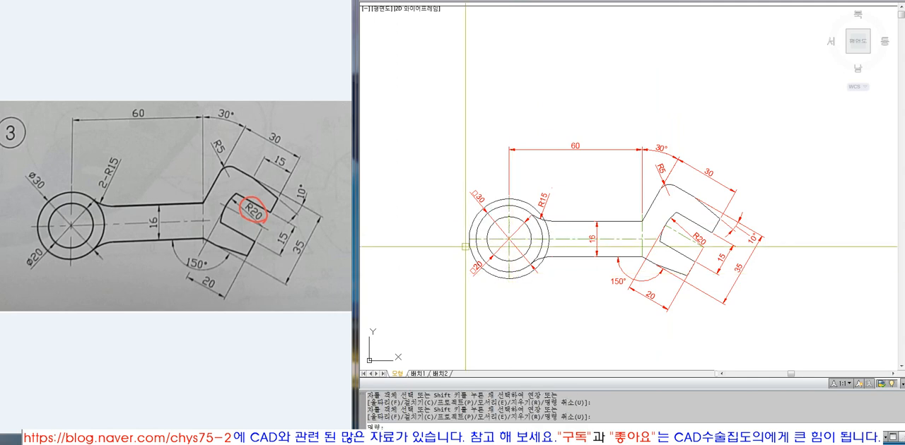
{"action": "left_click", "coordinate": [470, 243]}
{"action": "type", "text": "z"}
{"action": "key", "text": "Return"}
{"action": "left_click", "coordinate": [474, 163]}
{"action": "left_click", "coordinate": [569, 217]}
{"action": "type", "text": "tr"}
{"action": "key", "text": "Return"}
{"action": "left_click", "coordinate": [525, 234]}
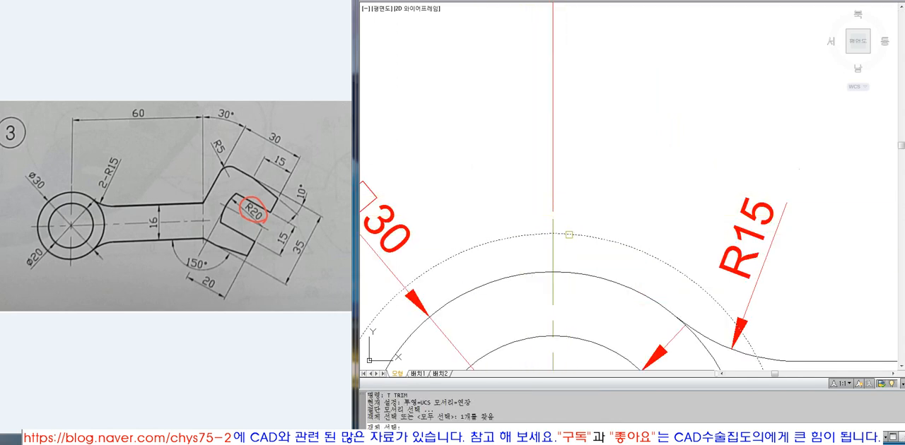
{"action": "key", "text": "Return"}
{"action": "left_click", "coordinate": [552, 227]}
{"action": "key", "text": "Return"}
Erase the guide circle around the ring.
{"action": "left_click", "coordinate": [571, 219]}
{"action": "left_click", "coordinate": [539, 191]}
{"action": "key", "text": "Escape"}
{"action": "left_click", "coordinate": [582, 236]}
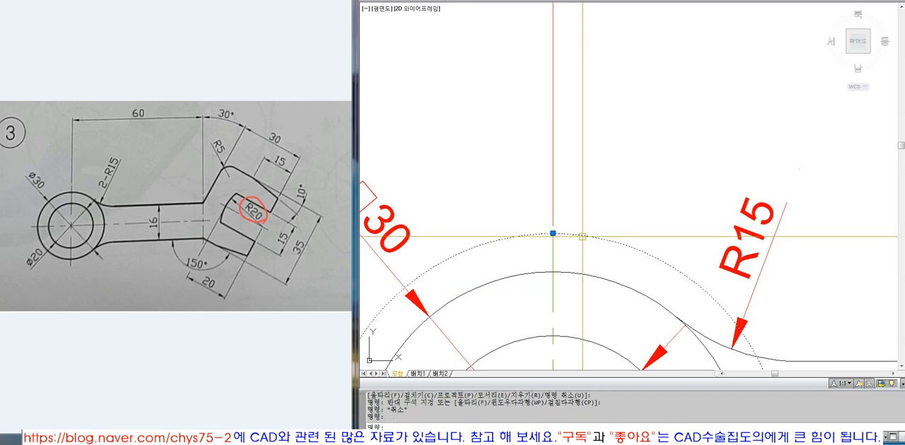
{"action": "key", "text": "e"}
{"action": "key", "text": "Return"}
Offset the lower shank edge 3 mm downward as a guide line.
{"action": "scroll", "coordinate": [545, 157], "scroll_direction": "down", "scroll_amount": 10}
{"action": "type", "text": "z"}
{"action": "key", "text": "Return"}
{"action": "left_click", "coordinate": [515, 143]}
{"action": "left_click", "coordinate": [692, 257]}
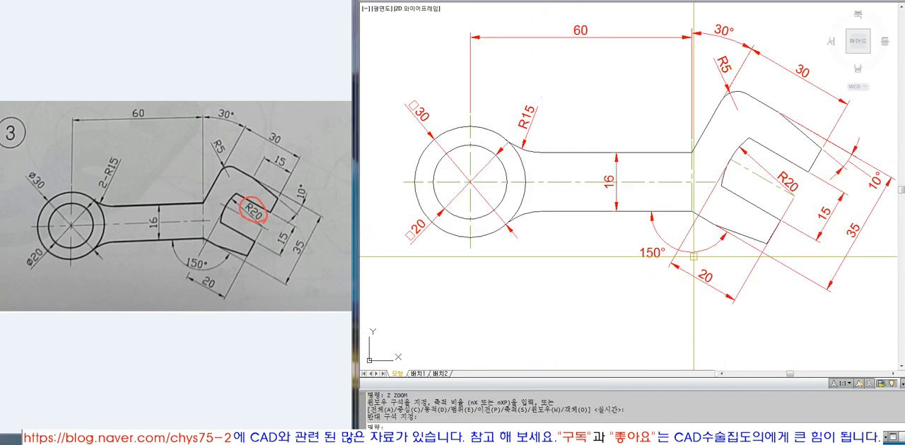
{"action": "type", "text": "o"}
{"action": "key", "text": "Return"}
{"action": "key", "text": "Return"}
{"action": "left_click", "coordinate": [677, 212]}
{"action": "left_click", "coordinate": [679, 227]}
{"action": "key", "text": "Return"}
Extend the shank end's vertical centre line down to the guide line below the shank and erase that guide.
{"action": "key", "text": "e"}
{"action": "key", "text": "x"}
{"action": "key", "text": "Return"}
{"action": "left_click", "coordinate": [679, 222]}
{"action": "key", "text": "Return"}
{"action": "left_click", "coordinate": [689, 201]}
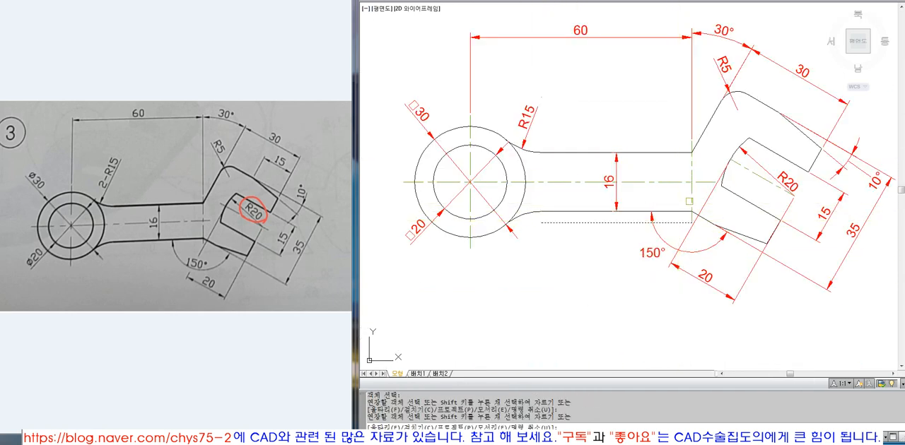
{"action": "key", "text": "Return"}
{"action": "left_click", "coordinate": [686, 222]}
{"action": "type", "text": "e"}
Offset the shank end's vertical centre line 3 mm toward the jaw.
{"action": "key", "text": "Return"}
{"action": "type", "text": "o"}
{"action": "key", "text": "Return"}
{"action": "key", "text": "Return"}
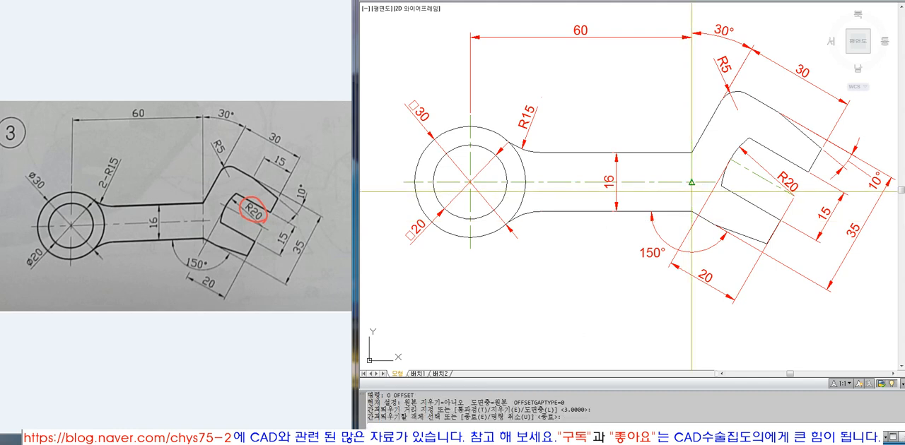
{"action": "left_click", "coordinate": [710, 185]}
Trim the horizontal centre line at the offset line near the jaw and erase that offset line.
{"action": "key", "text": "Return"}
{"action": "key", "text": "t"}
{"action": "key", "text": "r"}
{"action": "key", "text": "Return"}
{"action": "left_click", "coordinate": [703, 188]}
{"action": "key", "text": "Return"}
{"action": "left_click", "coordinate": [710, 182]}
Offset the jaw's R20 arc 3 mm toward the shank as a guide arc.
{"action": "key", "text": "Return"}
{"action": "key", "text": "e"}
{"action": "key", "text": "Return"}
{"action": "left_click", "coordinate": [702, 160]}
{"action": "key", "text": "Return"}
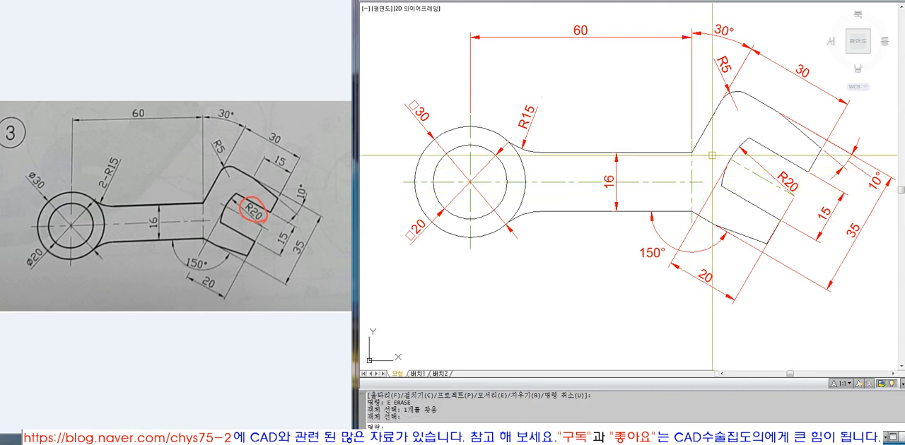
{"action": "scroll", "coordinate": [733, 149], "scroll_direction": "up", "scroll_amount": 2}
{"action": "type", "text": "o"}
{"action": "key", "text": "Return"}
{"action": "key", "text": "Return"}
{"action": "left_click", "coordinate": [736, 152]}
{"action": "left_click", "coordinate": [721, 140]}
Extend the jaw's slanted centre line to the guide arc and erase the arc.
{"action": "key", "text": "Return"}
{"action": "key", "text": "e"}
{"action": "key", "text": "x"}
{"action": "key", "text": "Return"}
{"action": "left_click", "coordinate": [722, 145]}
Move the 60 mm dimension line up to align with the end of the 30° angular dimension.
{"action": "key", "text": "Return"}
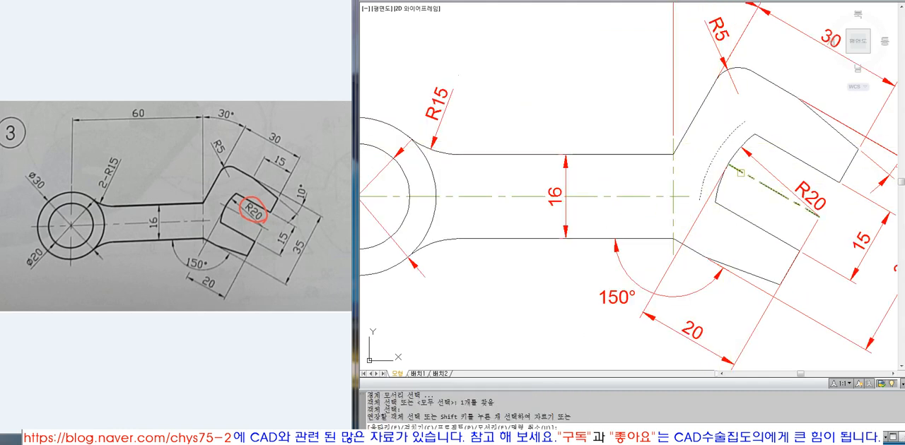
{"action": "left_click", "coordinate": [741, 173]}
{"action": "key", "text": "Return"}
{"action": "type", "text": "e"}
{"action": "key", "text": "Return"}
{"action": "left_click", "coordinate": [726, 140]}
{"action": "key", "text": "Return"}
{"action": "scroll", "coordinate": [703, 196], "scroll_direction": "down", "scroll_amount": 6}
{"action": "key", "text": "z"}
{"action": "key", "text": "Return"}
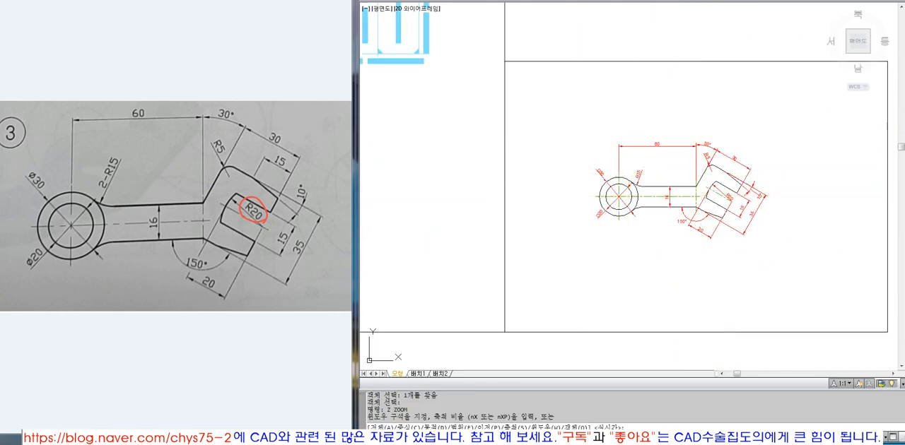
{"action": "left_click", "coordinate": [573, 124]}
{"action": "left_click", "coordinate": [786, 242]}
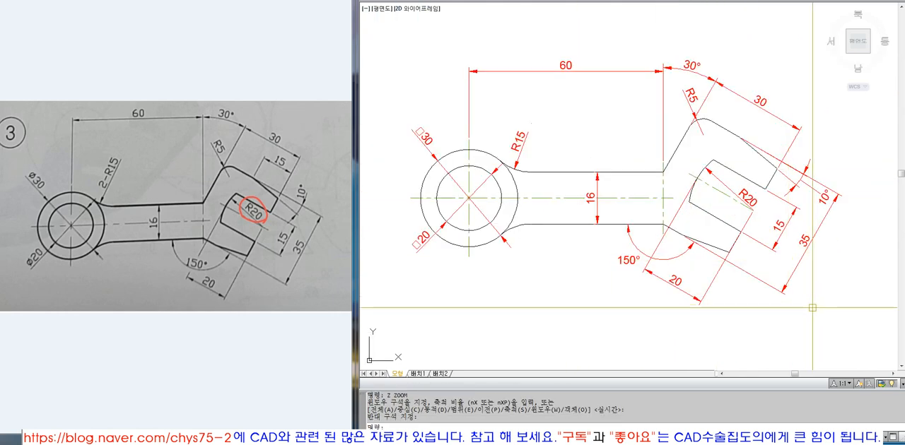
{"action": "left_click", "coordinate": [663, 73]}
{"action": "left_click", "coordinate": [663, 72]}
{"action": "scroll", "coordinate": [663, 69], "scroll_direction": "up", "scroll_amount": 4}
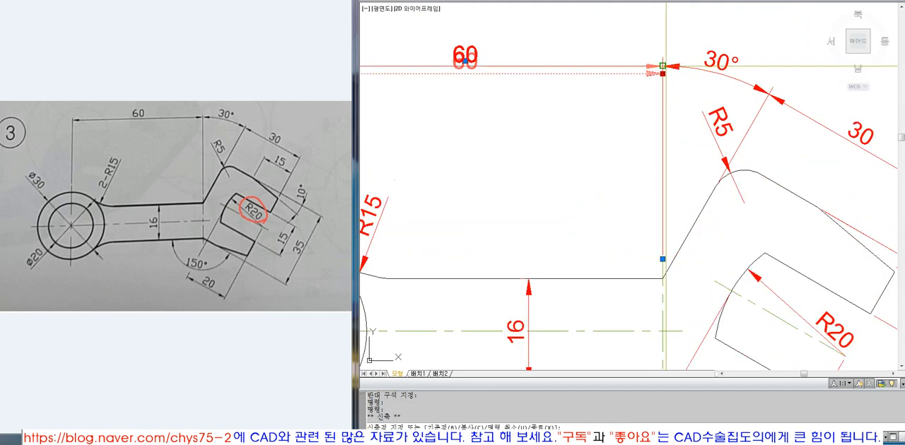
{"action": "left_click", "coordinate": [663, 65]}
{"action": "key", "text": "Escape"}
Review the whole part with its finished centre lines and the realigned 60 mm dimension.
{"action": "scroll", "coordinate": [675, 130], "scroll_direction": "down", "scroll_amount": 4}
{"action": "type", "text": "z"}
{"action": "key", "text": "space"}
{"action": "left_click", "coordinate": [432, 84]}
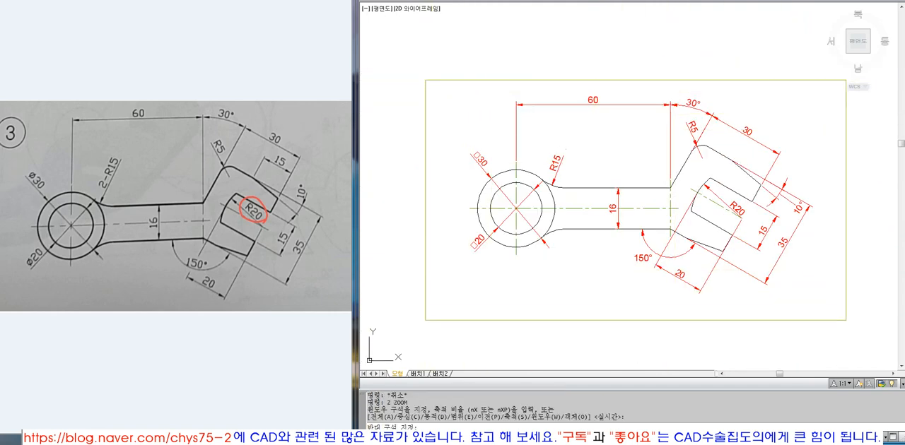
{"action": "left_click", "coordinate": [860, 332]}
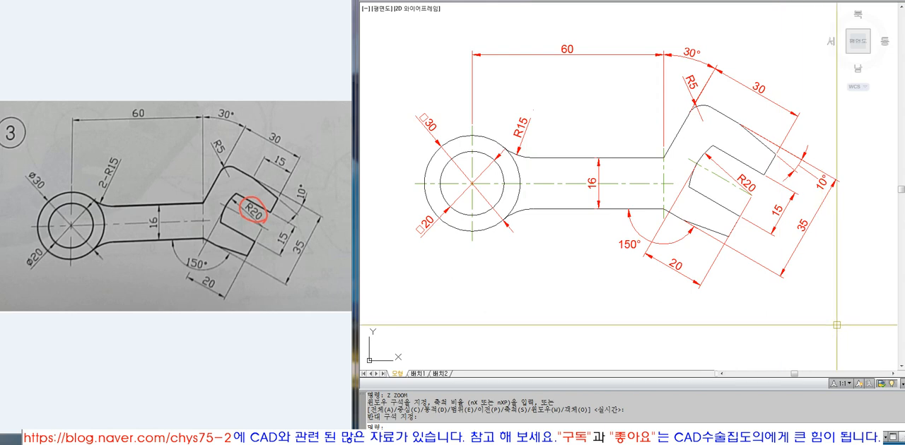
View the title sheet beside the drawing by fitting its frame and text in an enlarged drawing area.
{"action": "scroll", "coordinate": [836, 326], "scroll_direction": "down", "scroll_amount": 8}
{"action": "type", "text": "z"}
{"action": "key", "text": "Return"}
{"action": "type", "text": "o"}
{"action": "key", "text": "Return"}
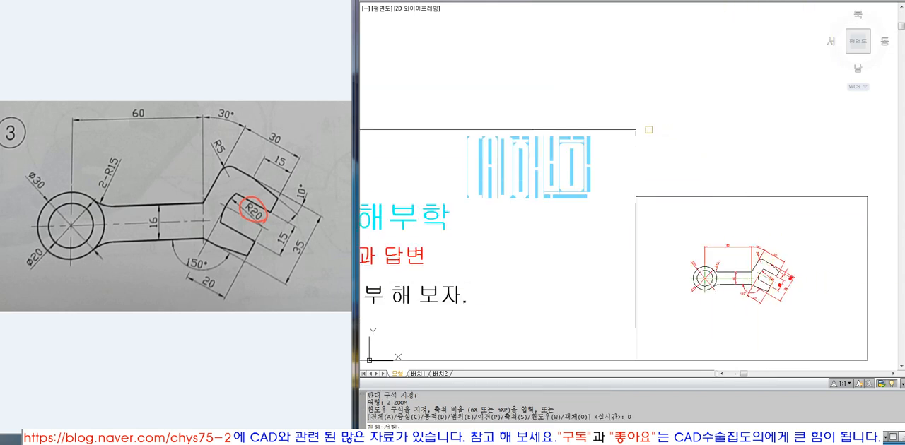
{"action": "left_click", "coordinate": [636, 138]}
{"action": "key", "text": "Return"}
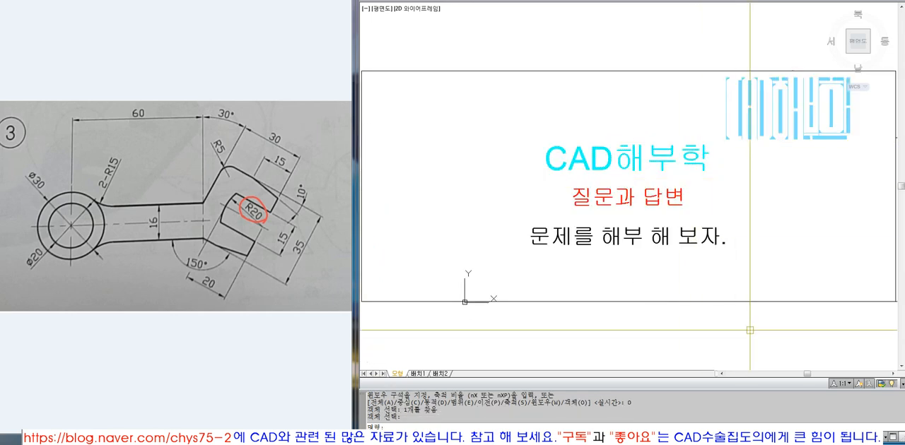
{"action": "left_click", "coordinate": [862, 0]}
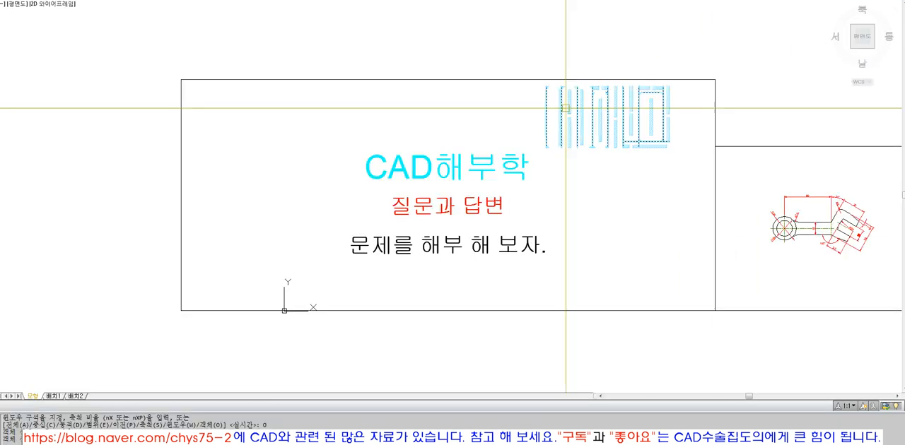
{"action": "type", "text": "z"}
{"action": "key", "text": "Return"}
{"action": "type", "text": "o"}
{"action": "key", "text": "Return"}
{"action": "left_click", "coordinate": [521, 75]}
{"action": "left_click", "coordinate": [506, 82]}
{"action": "key", "text": "Return"}
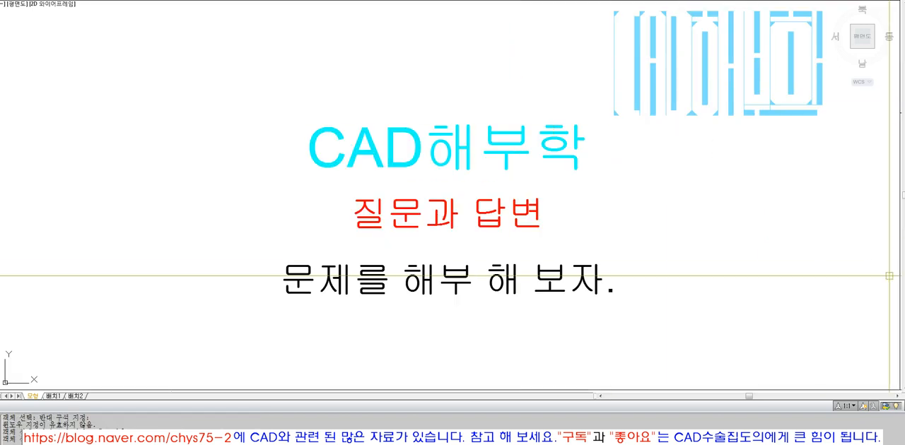